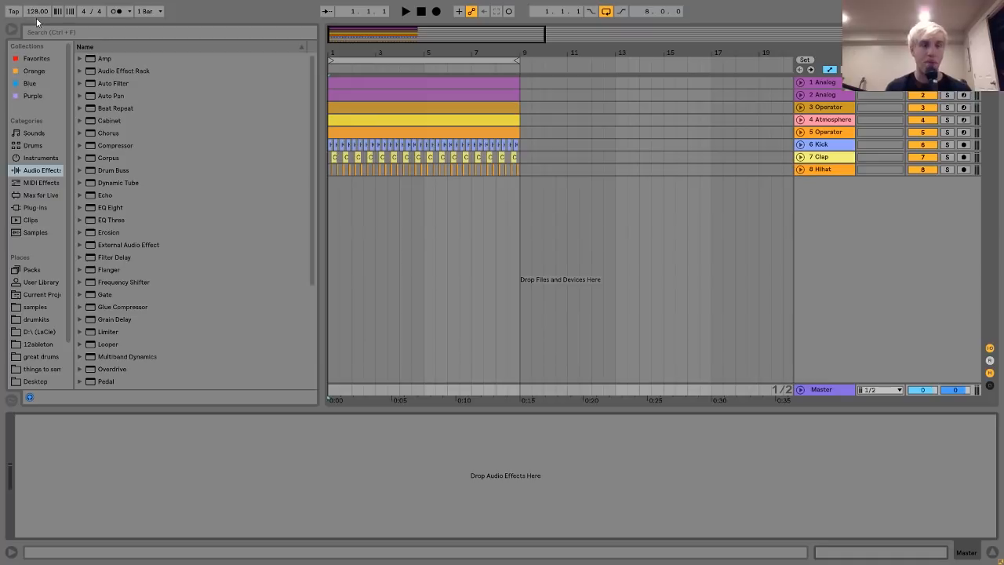
Step: Solo the first Analog track and play the arrangement to hear it alone, bringing its Analog instrument fully into view
left_click(434, 85)
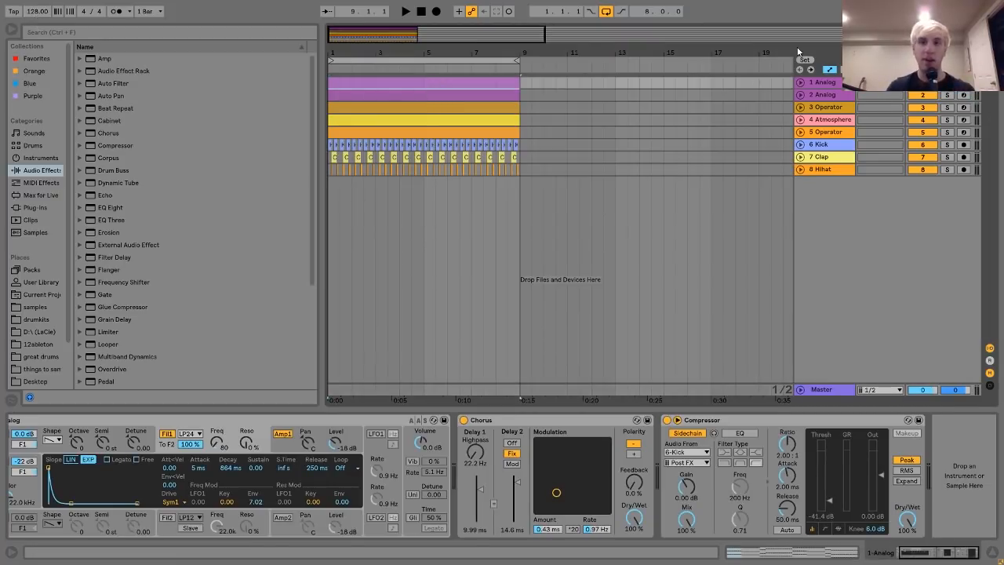
left_click(946, 83)
key("space")
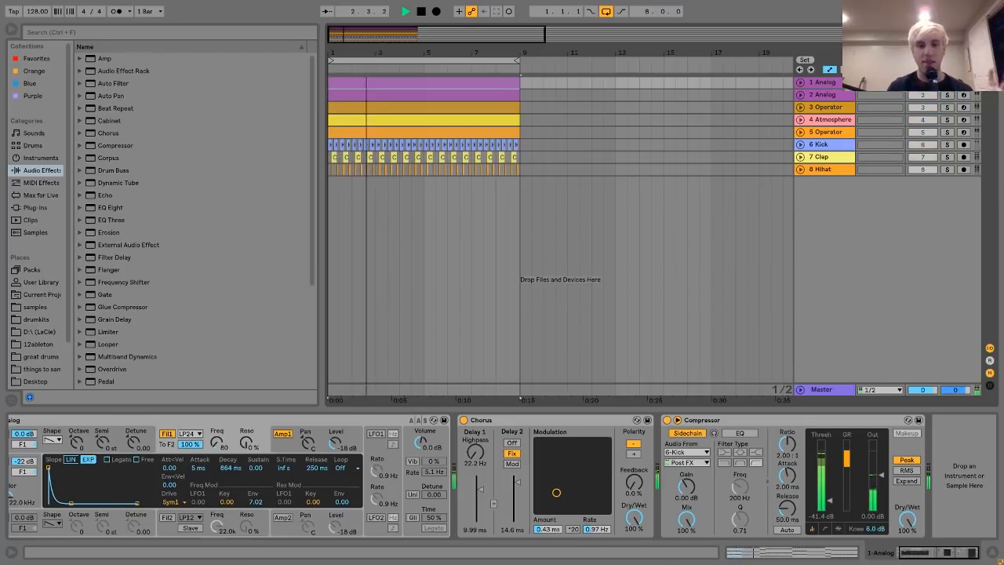
scroll(660, 506, "left", 2)
key("space")
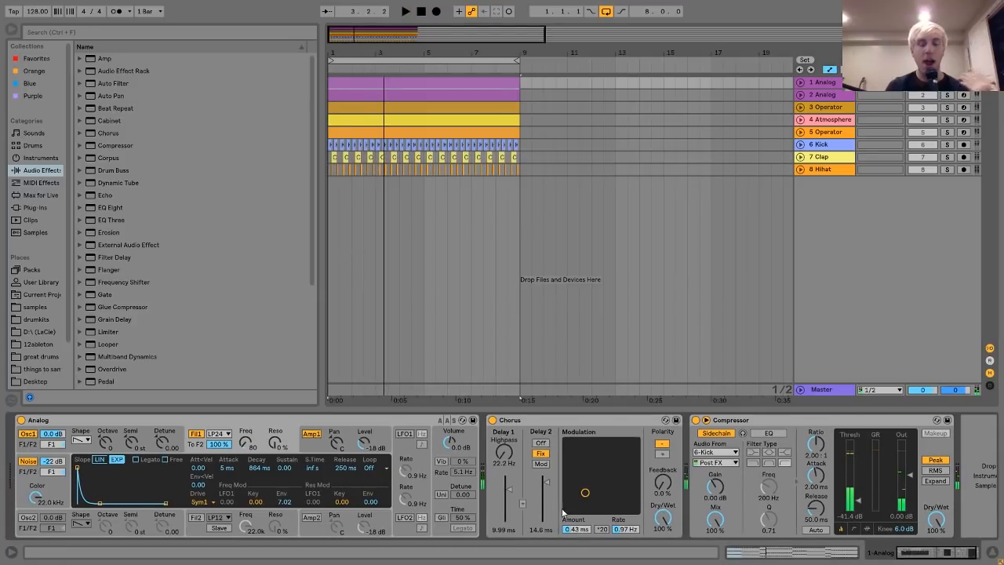
Step: Play the first Analog track briefly, and inspect the oscillator 1 and filter 1 settings of its Analog instrument
key("space")
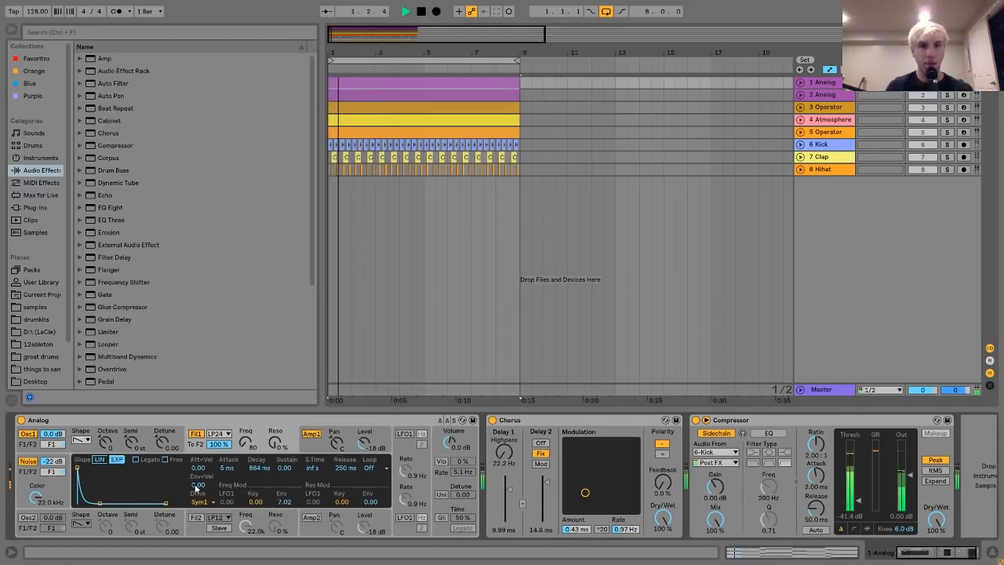
key("space")
left_click(76, 446)
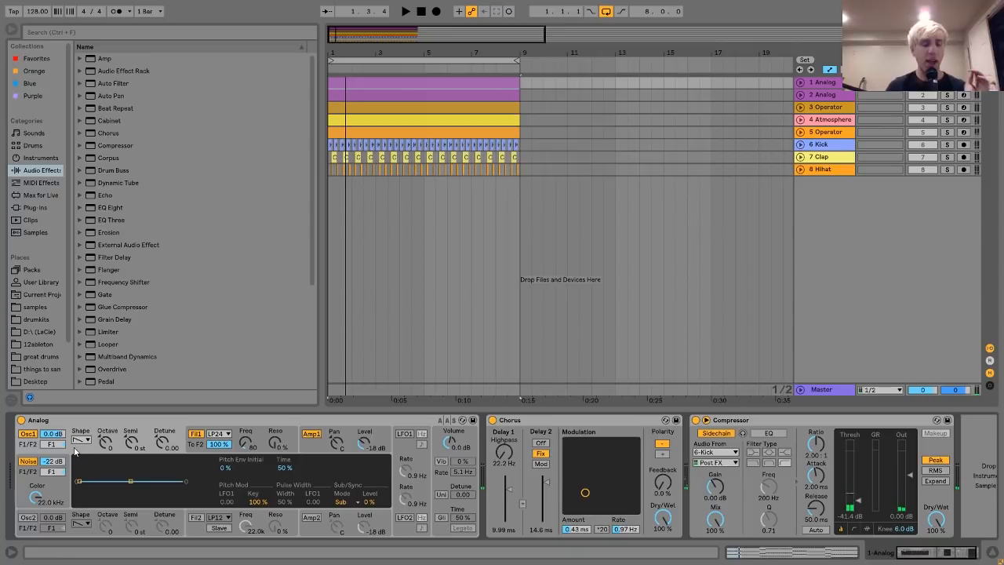
left_click(199, 445)
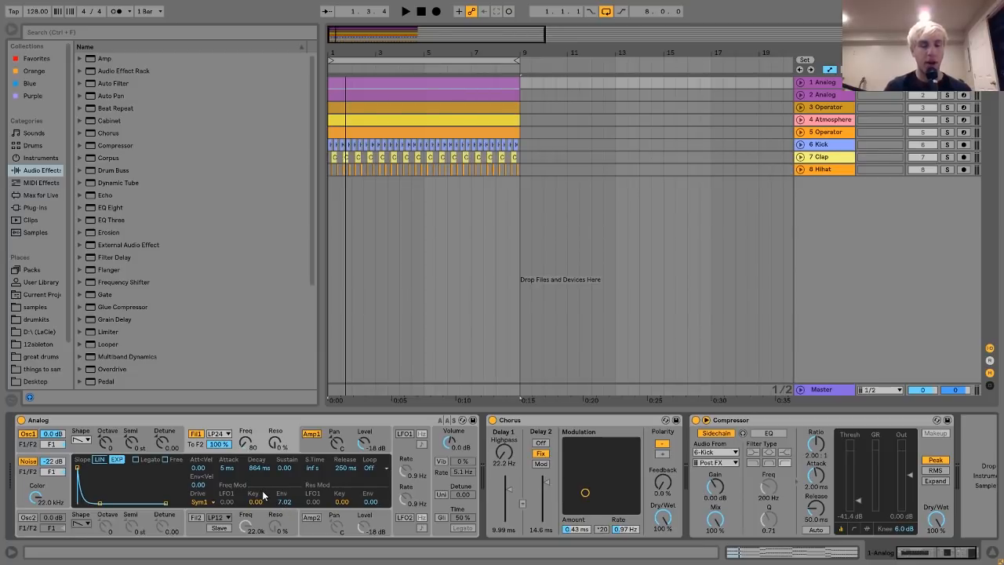
Step: Play the first Analog track while reviewing its amplifier 1 envelope, and return to the filter 1 envelope settings
key("space")
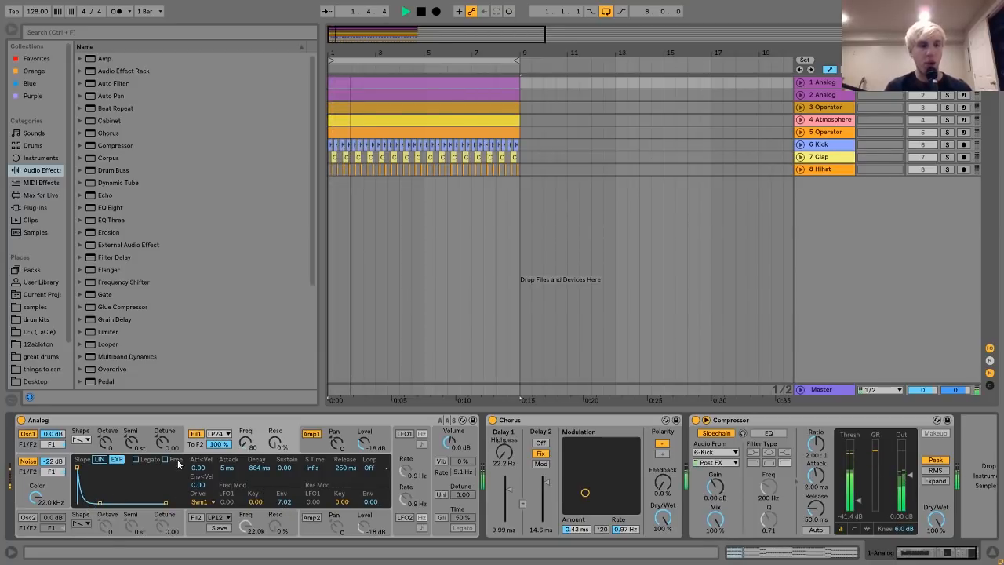
left_click(331, 447)
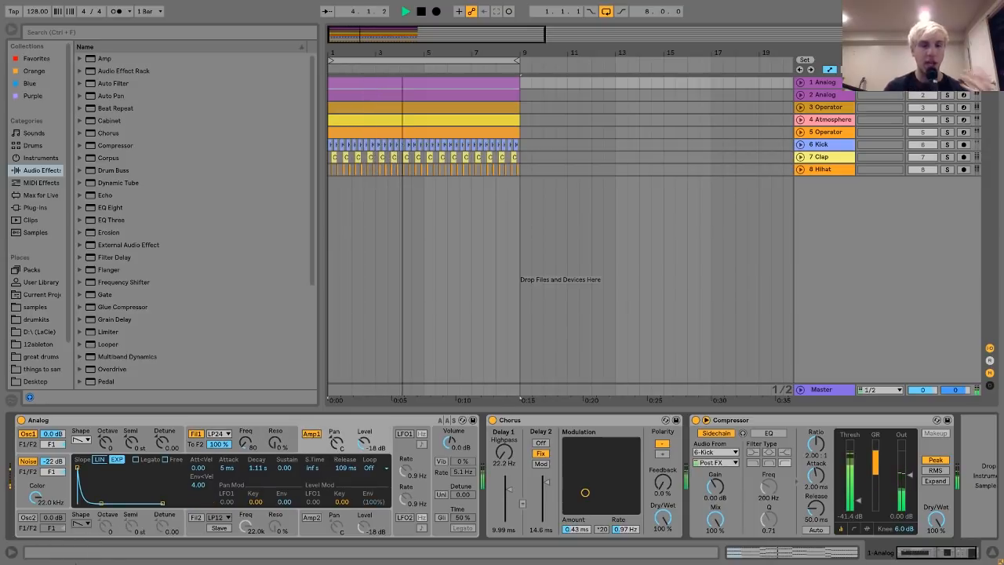
left_click(249, 443)
key("space")
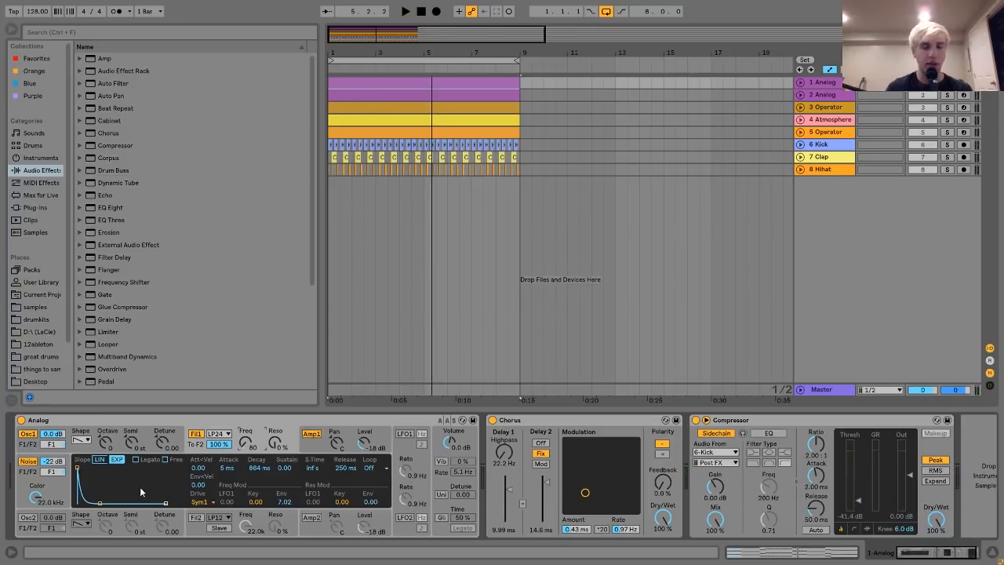
scroll(426, 508, "down", 1)
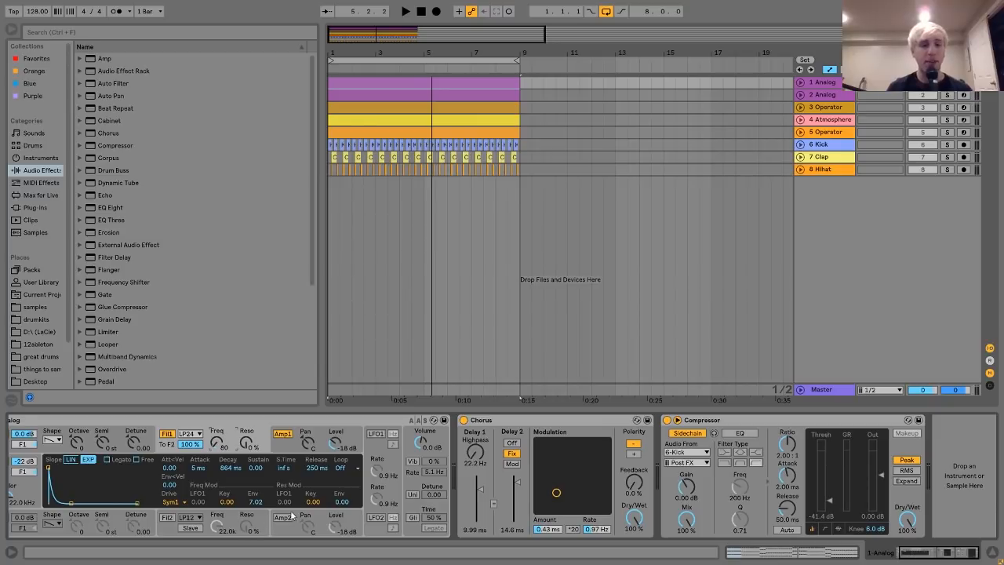
scroll(306, 513, "up", 1)
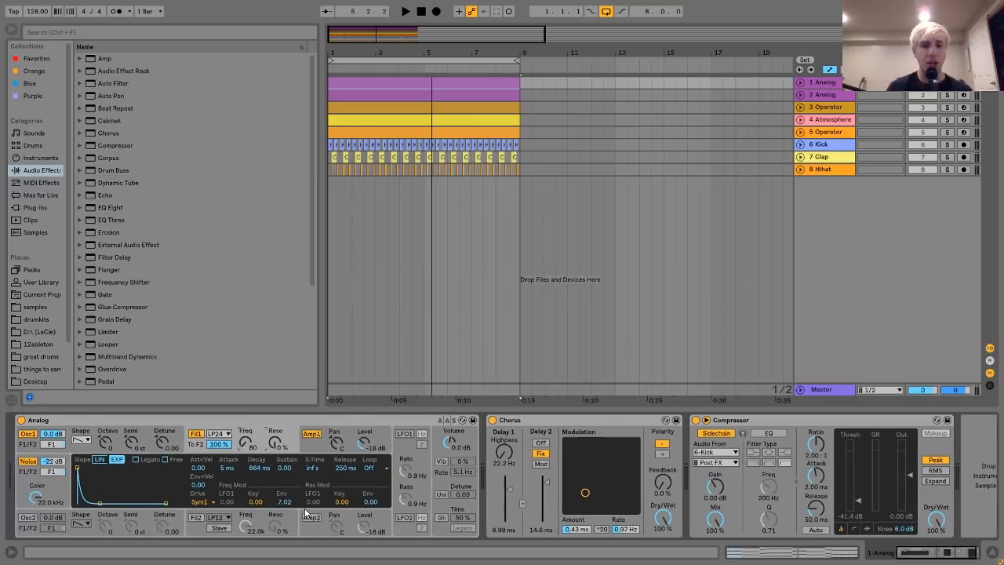
Step: Compare the first Analog track's sound with its Chorus on and bypassed, leaving the Chorus switched on
left_click(588, 424)
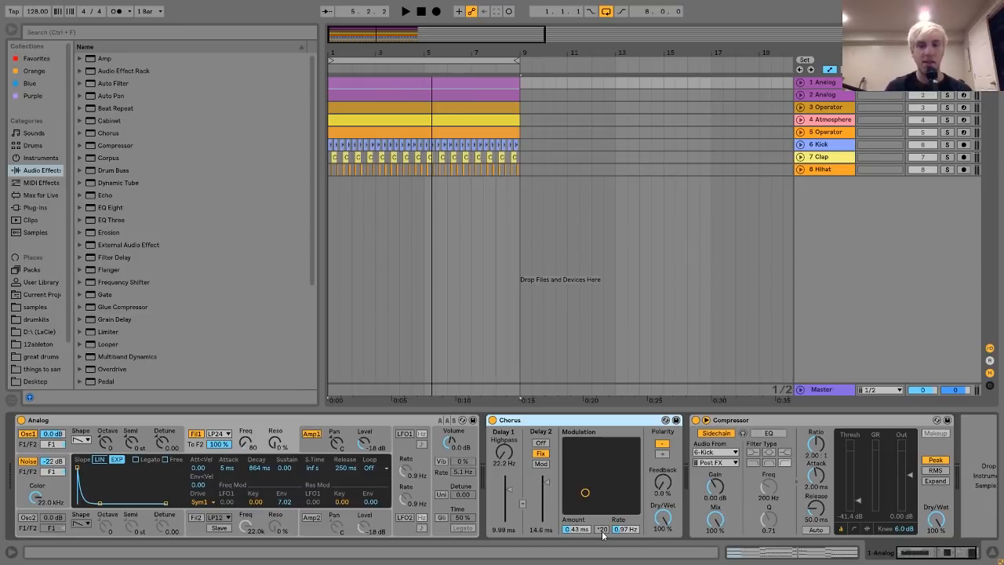
key("space")
key("space")
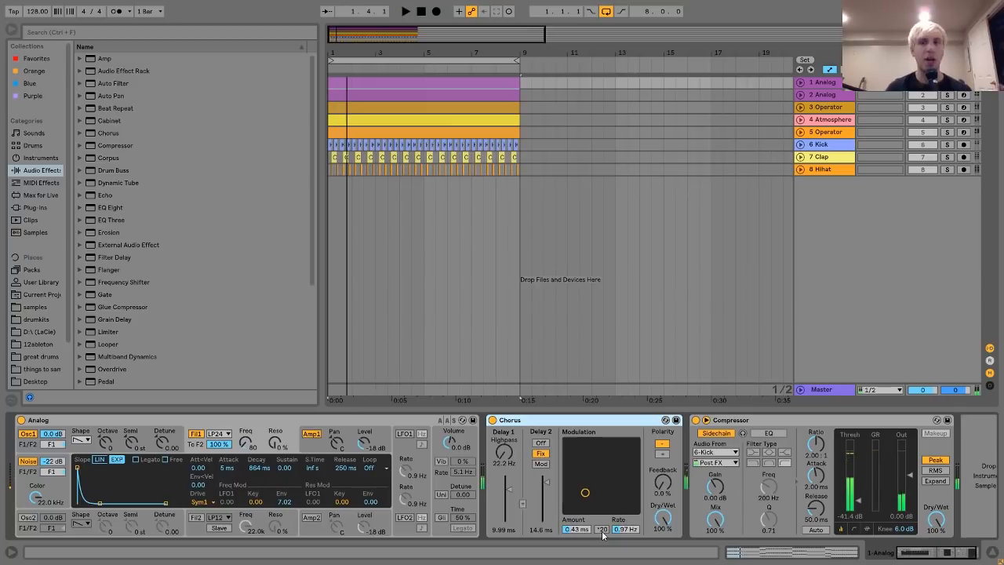
left_click(493, 423)
key("space")
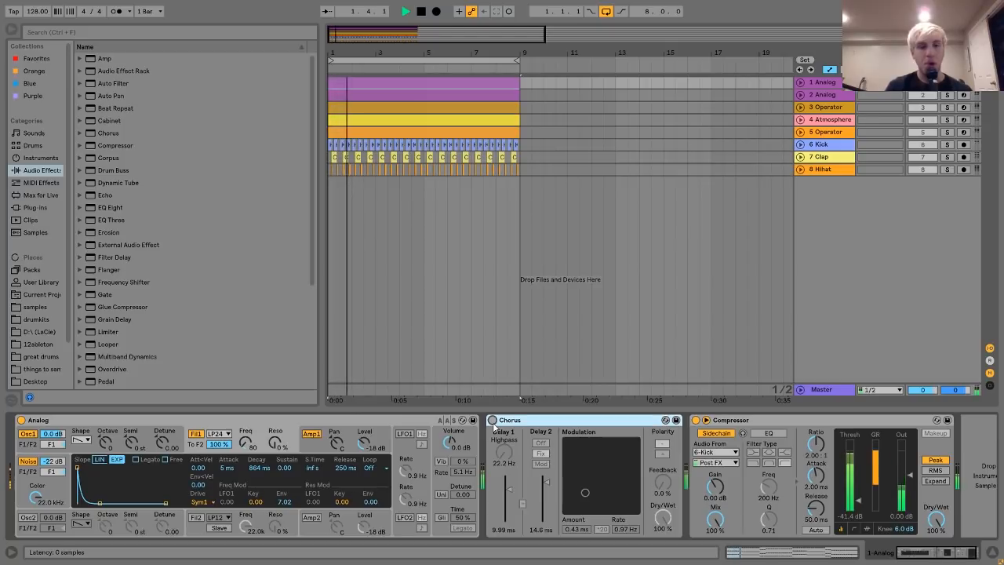
left_click(493, 424)
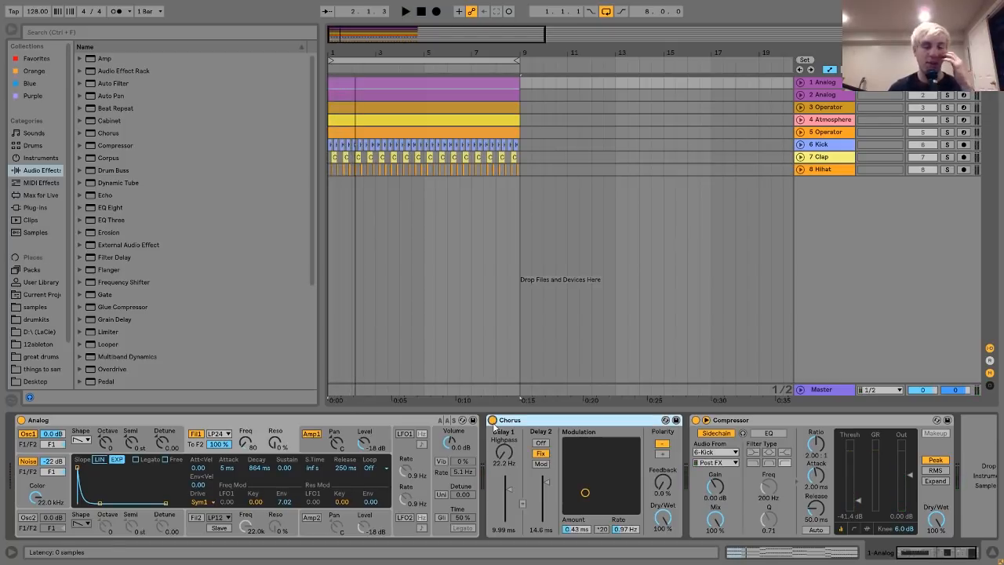
Step: Compare the first Analog track's sound with its kick-sidechained Compressor on and bypassed, leaving the Compressor switched on
scroll(494, 428, "right", 1)
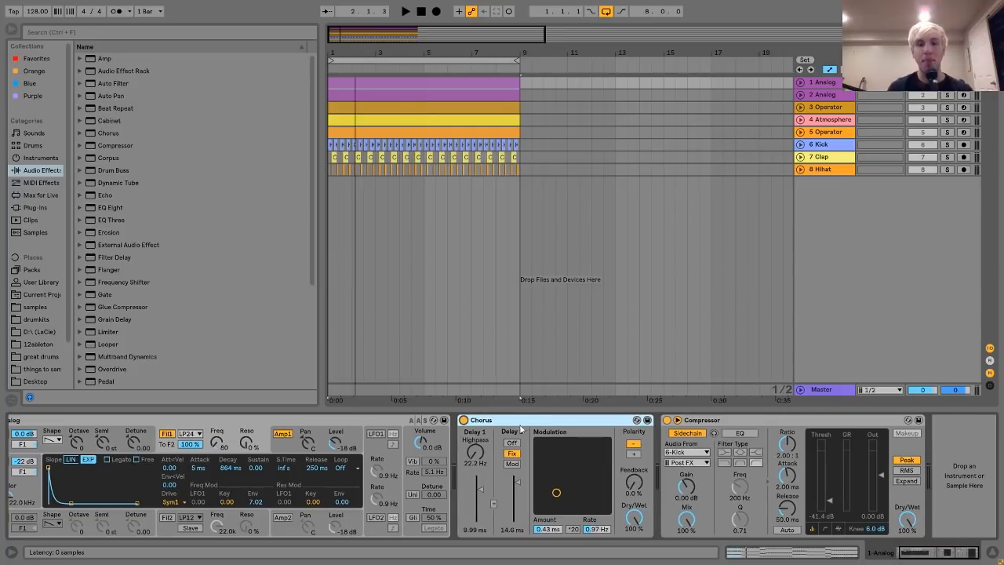
left_click(703, 421)
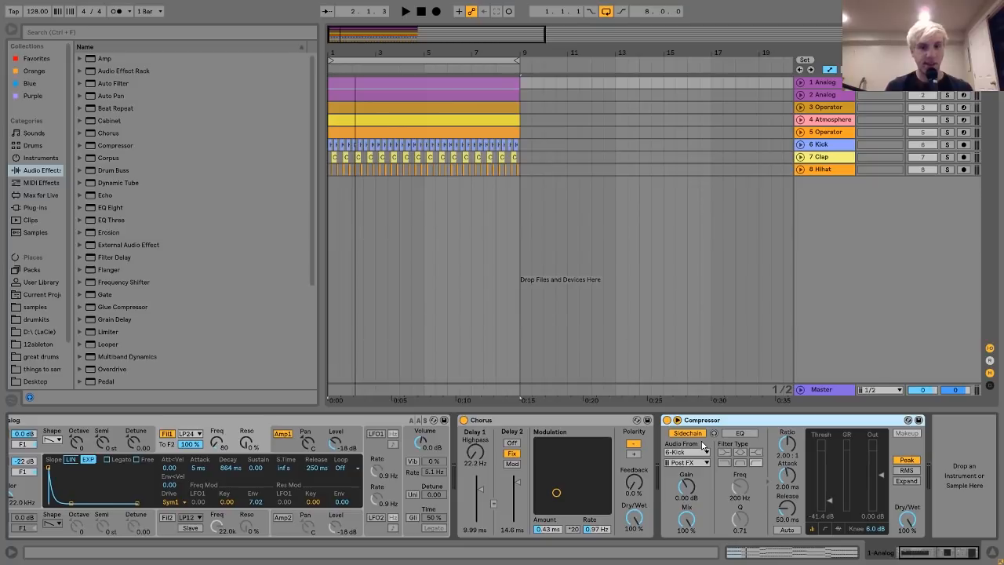
key("space")
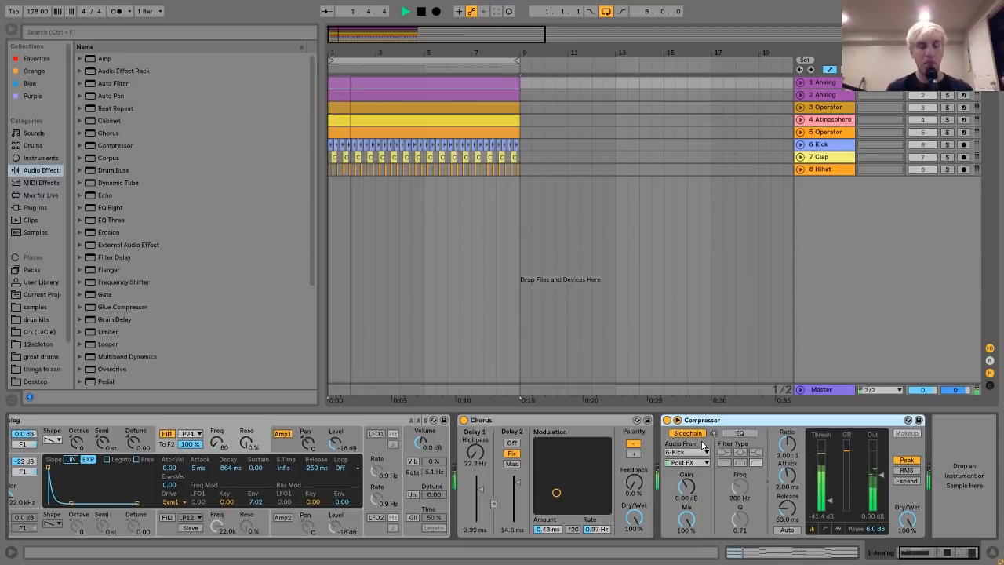
key("space")
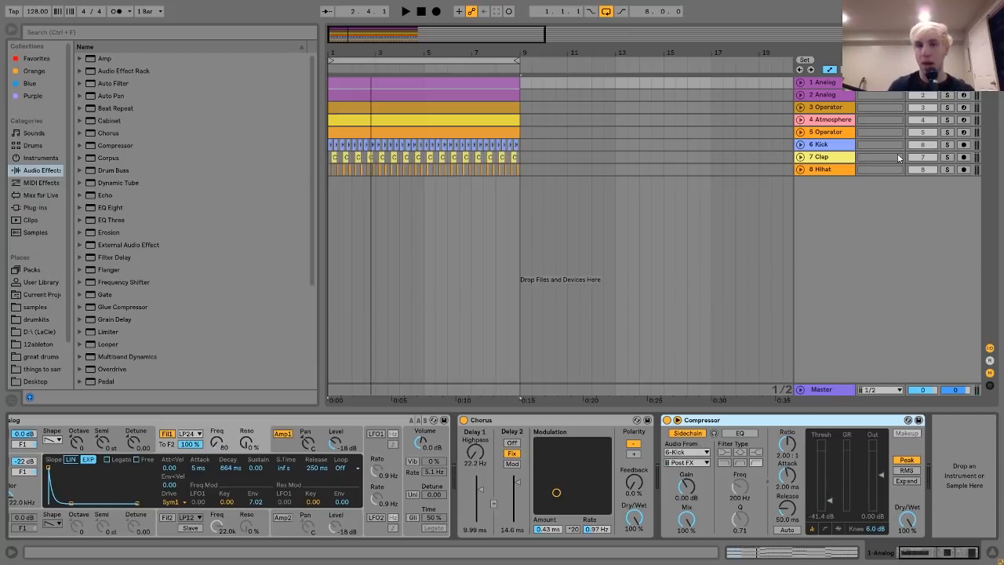
left_click(666, 420)
key("space")
key("space")
left_click(667, 420)
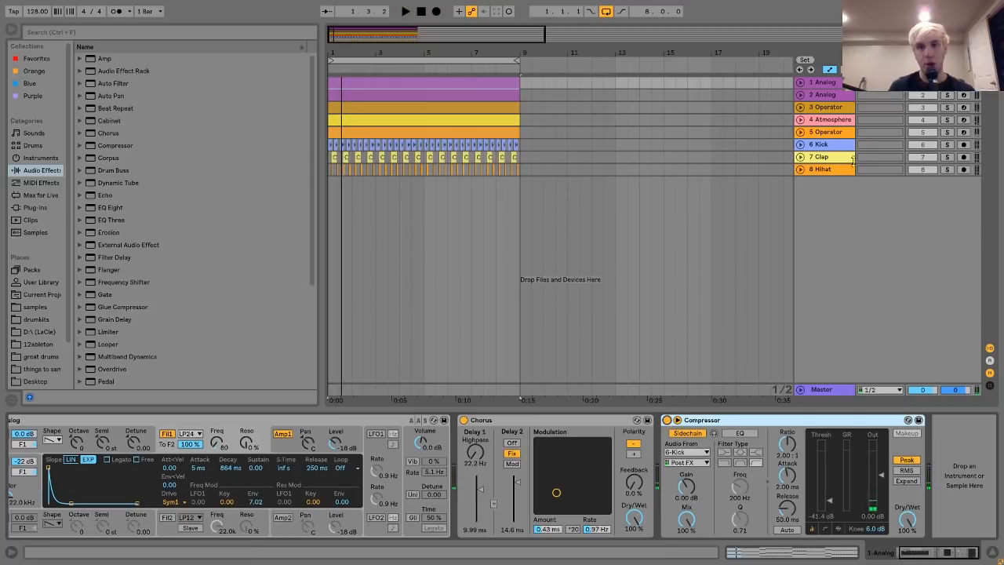
Step: Solo the second Analog track and play it alone with its device chain shown
left_click(815, 97)
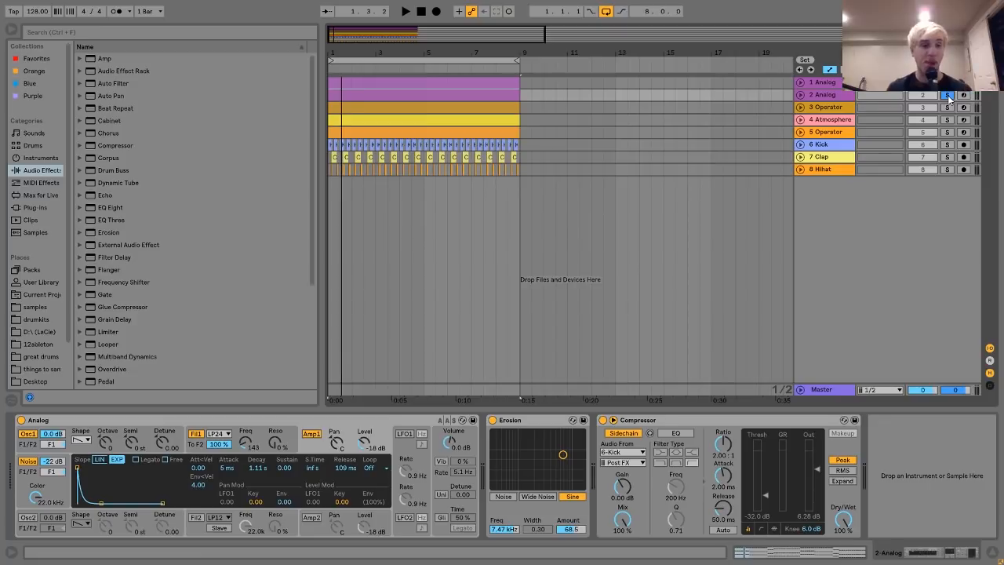
key("space")
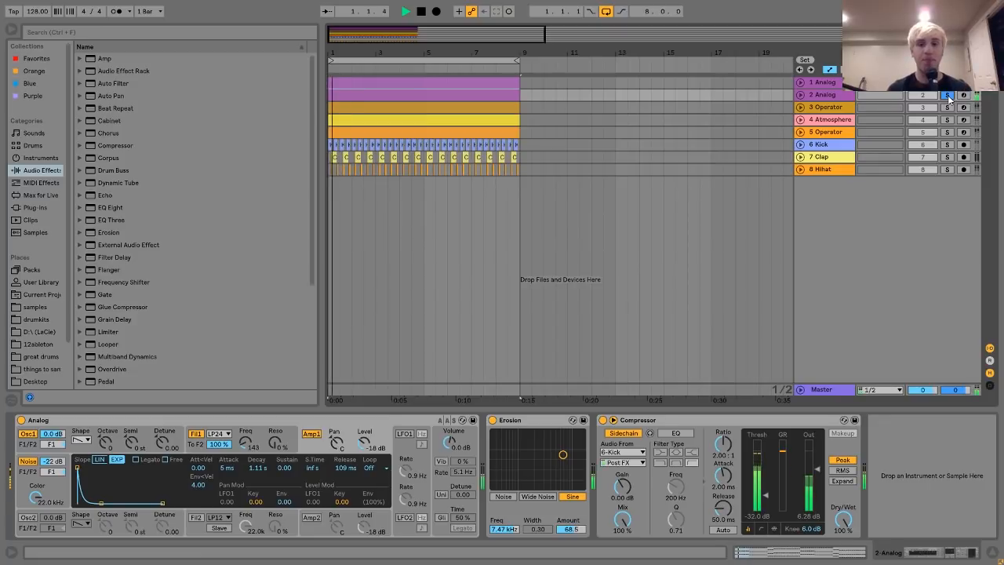
left_click(821, 95)
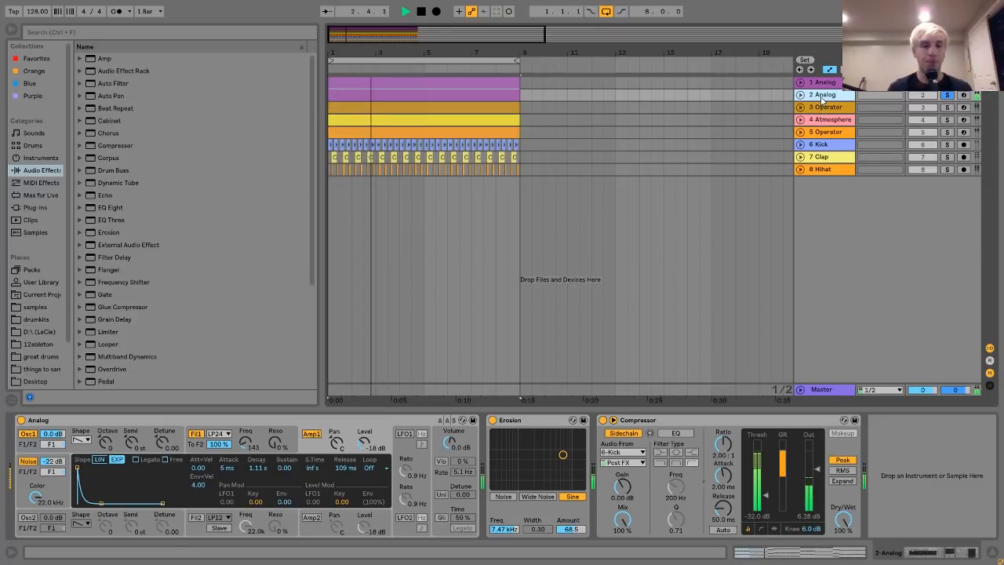
key("space")
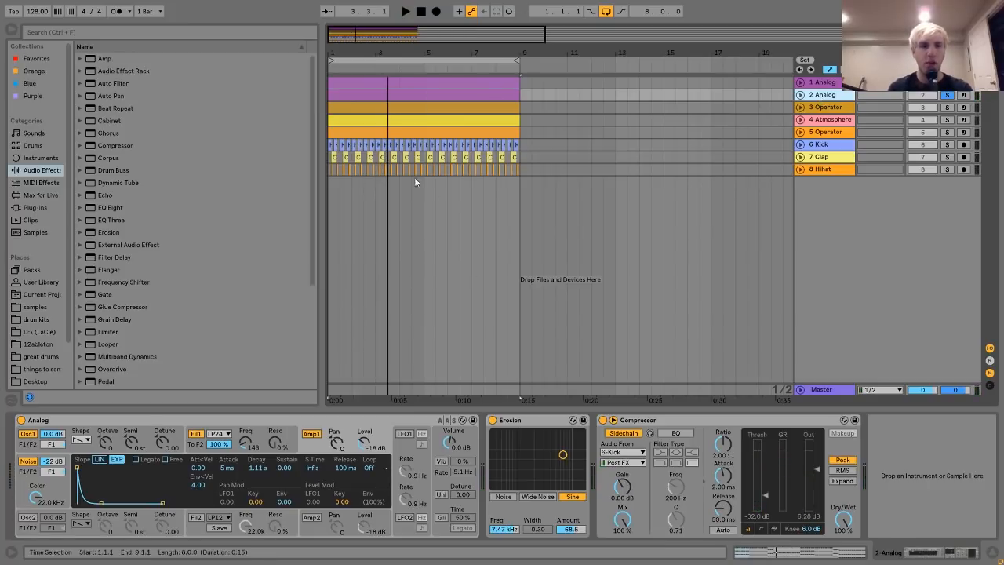
Step: Show the filter 1 envelope settings of the second track's Analog instrument and listen to the track
left_click(191, 450)
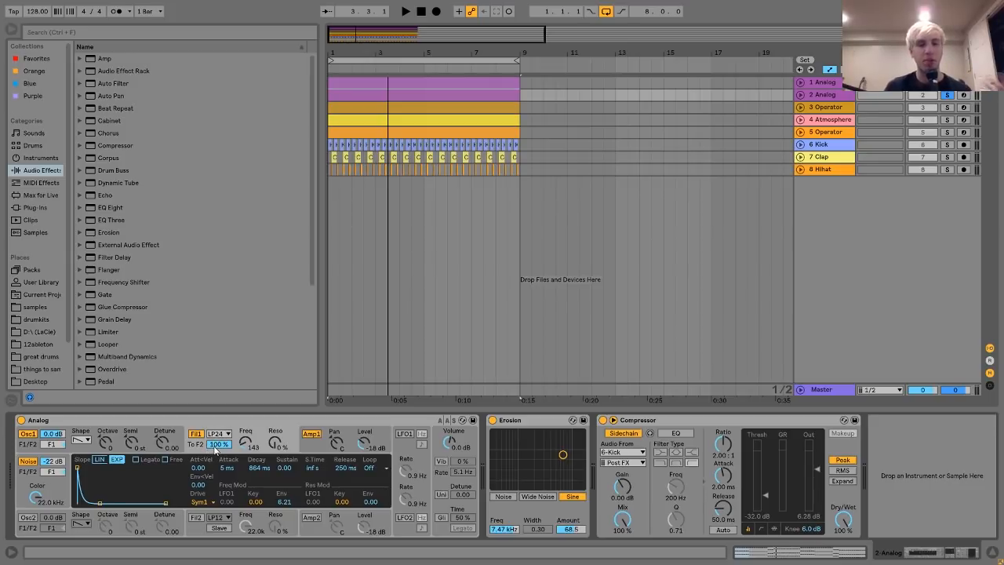
key("space")
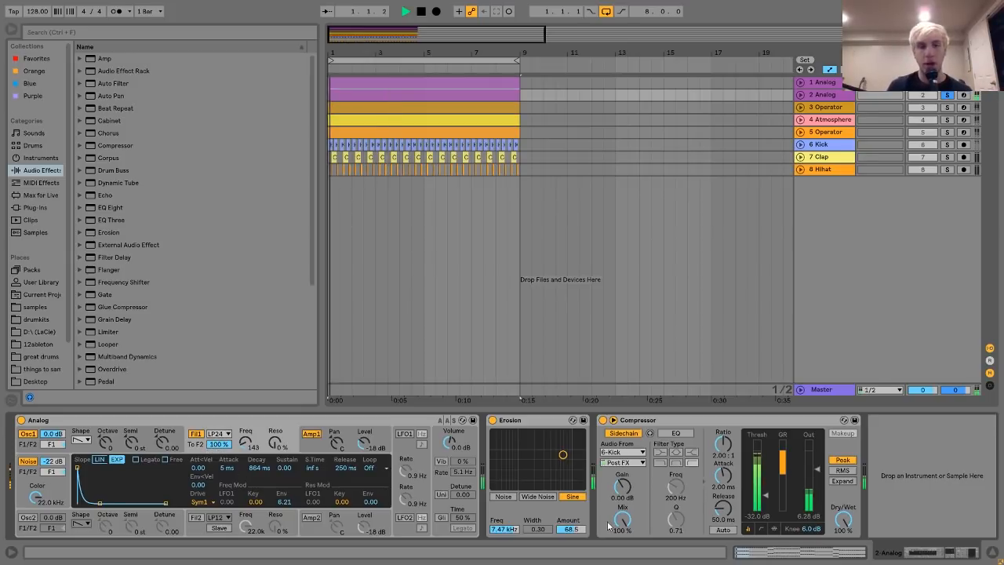
key("space")
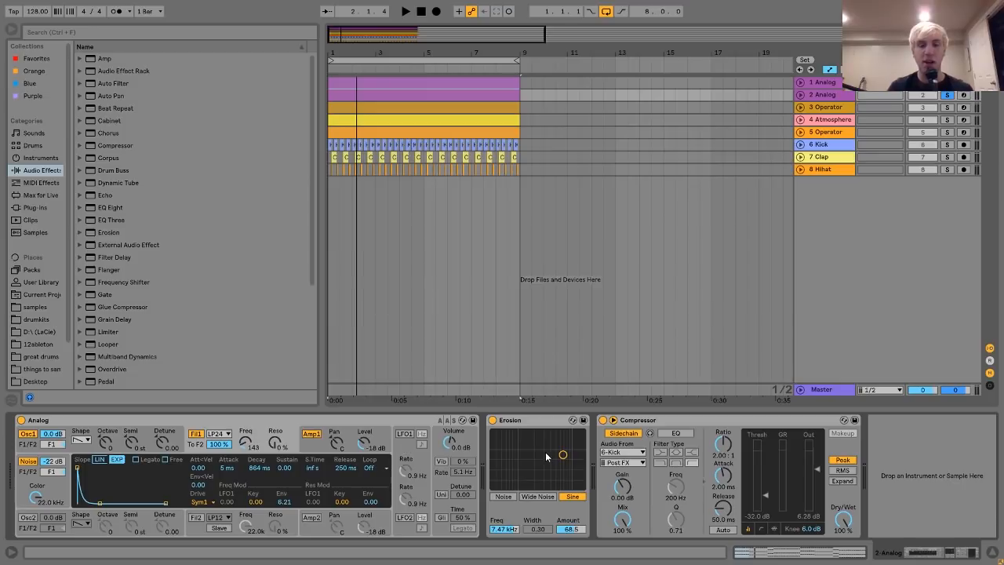
Step: Compare the second Analog track's sound with its Erosion effect on and bypassed, leaving Erosion switched on
left_click(527, 422)
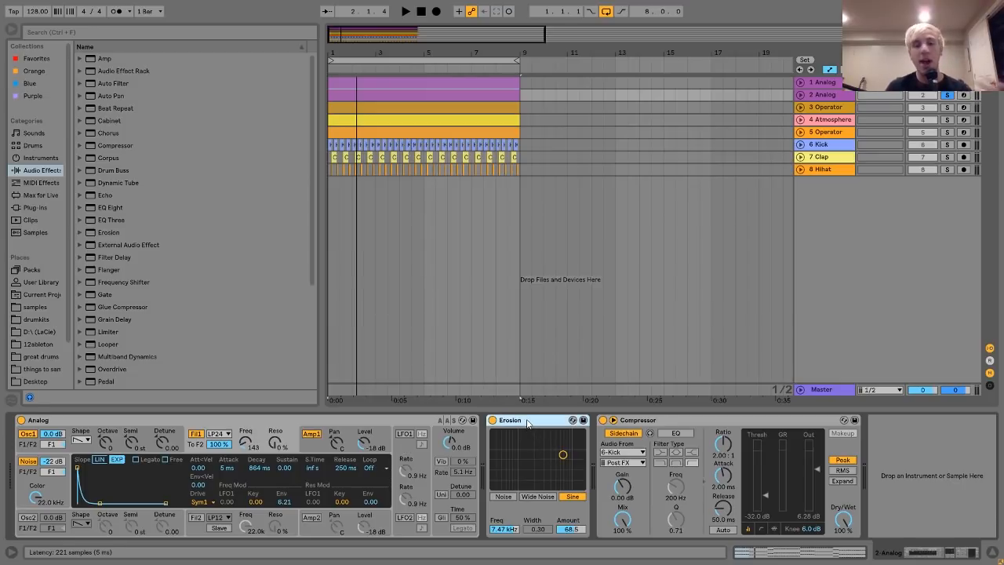
key("space")
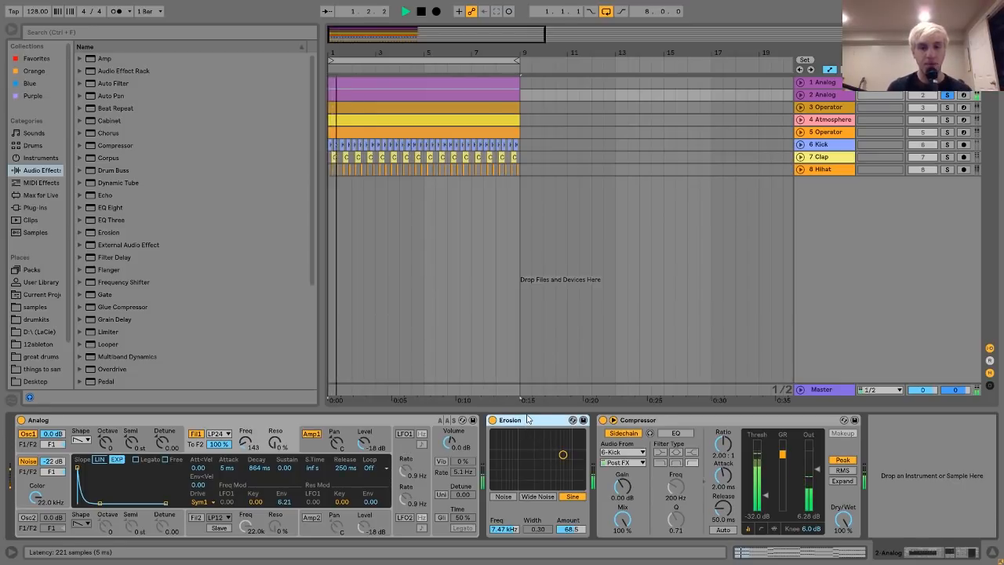
key("space")
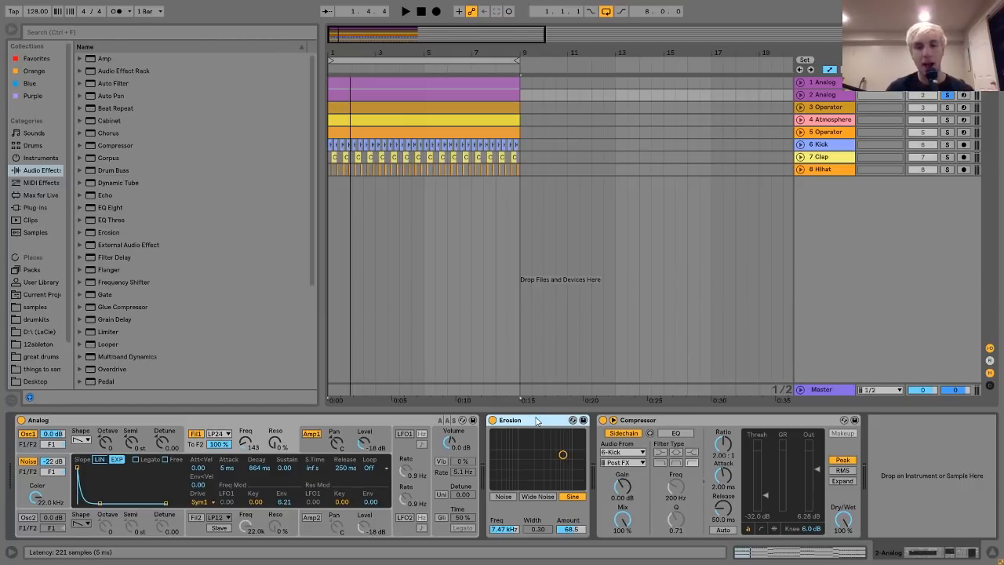
left_click(492, 421)
key("space")
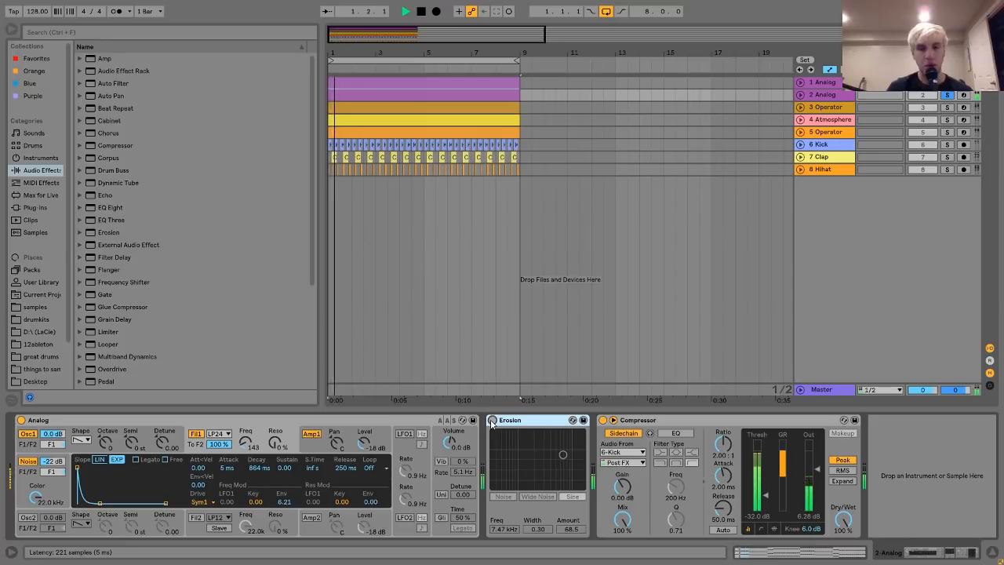
left_click(492, 420)
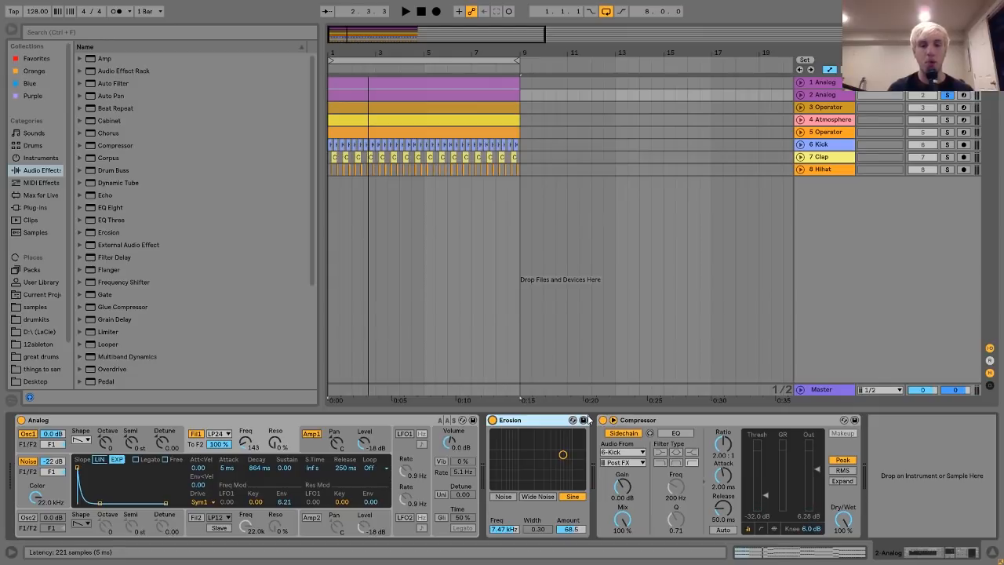
key("space")
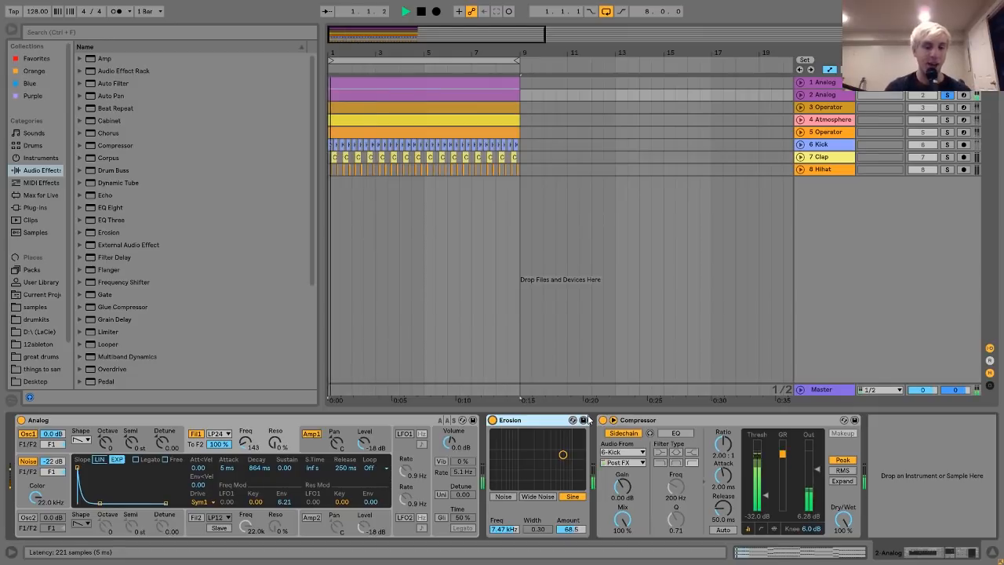
Step: Point out the second Analog track's Compressor, and open the first Analog track's MIDI clip to view its notes
left_click(640, 450)
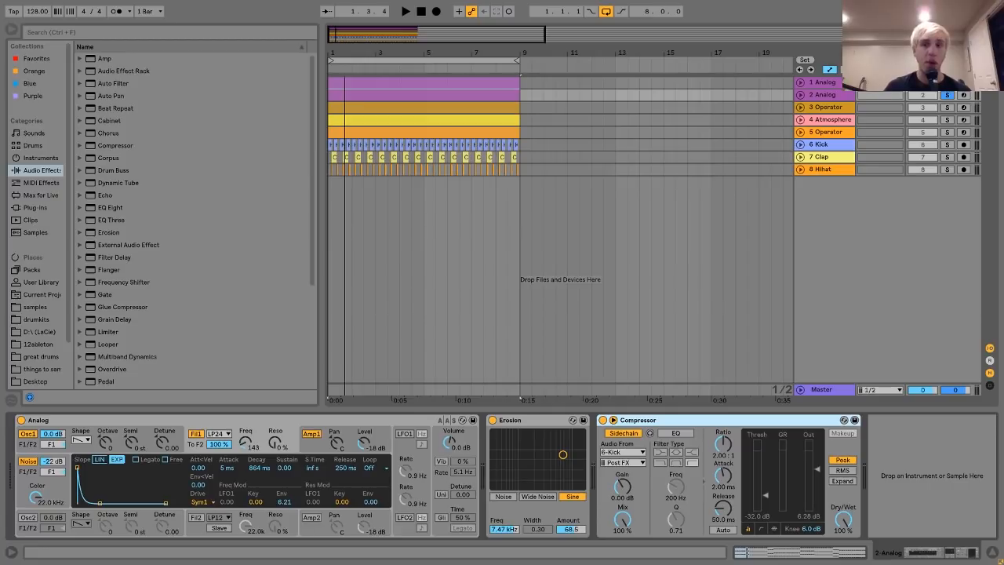
double_click(480, 84)
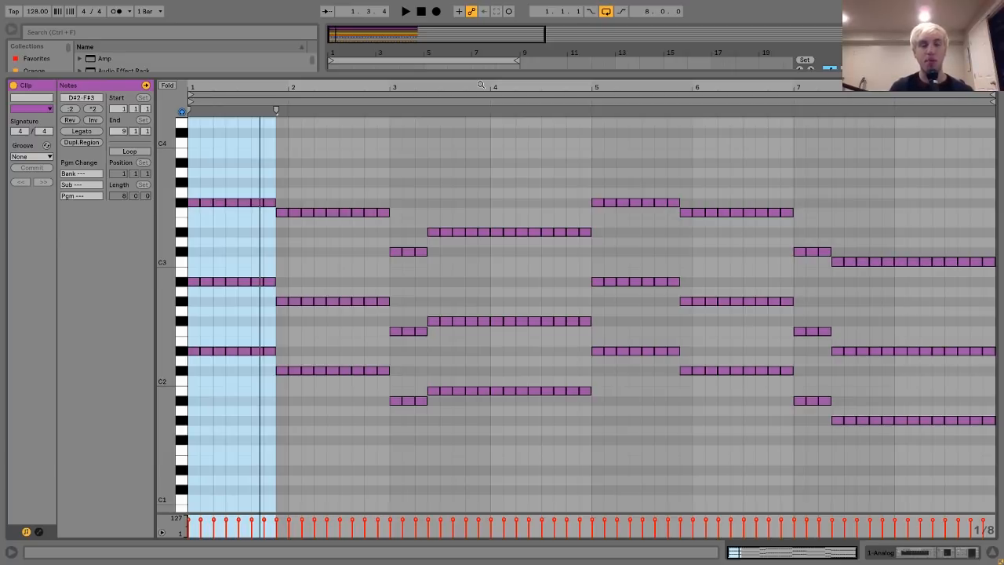
Step: Play the clip from bar 2 and highlight the bar 4 chord and the note range from bar 1 to bar 3
left_click(373, 225)
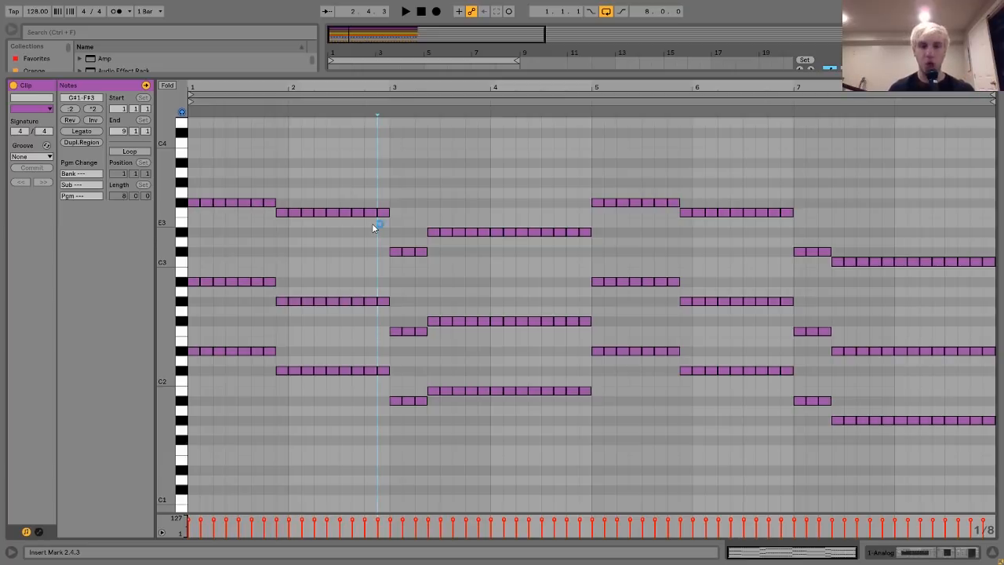
key("space")
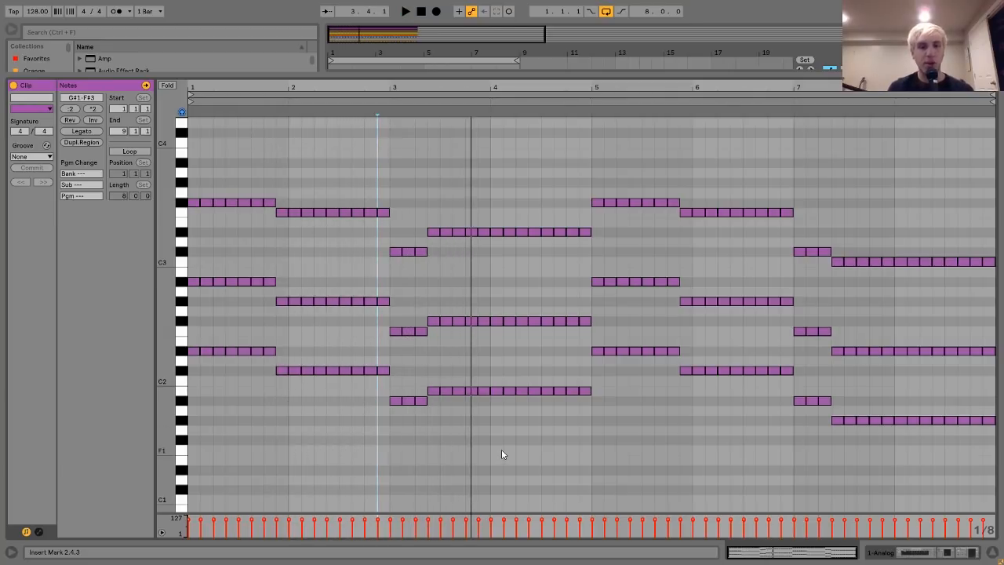
left_click_drag(502, 452, 496, 118)
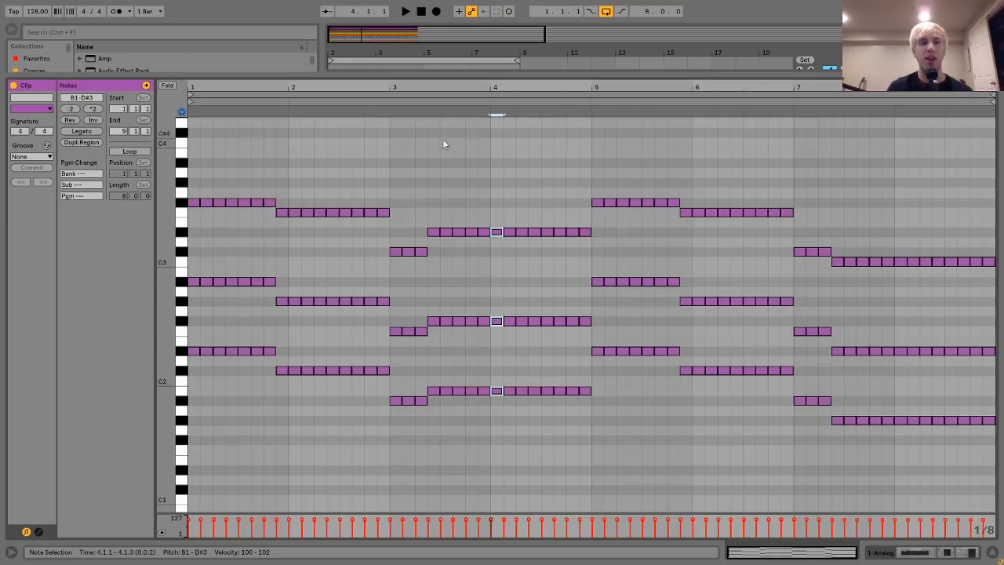
left_click_drag(227, 436, 474, 133)
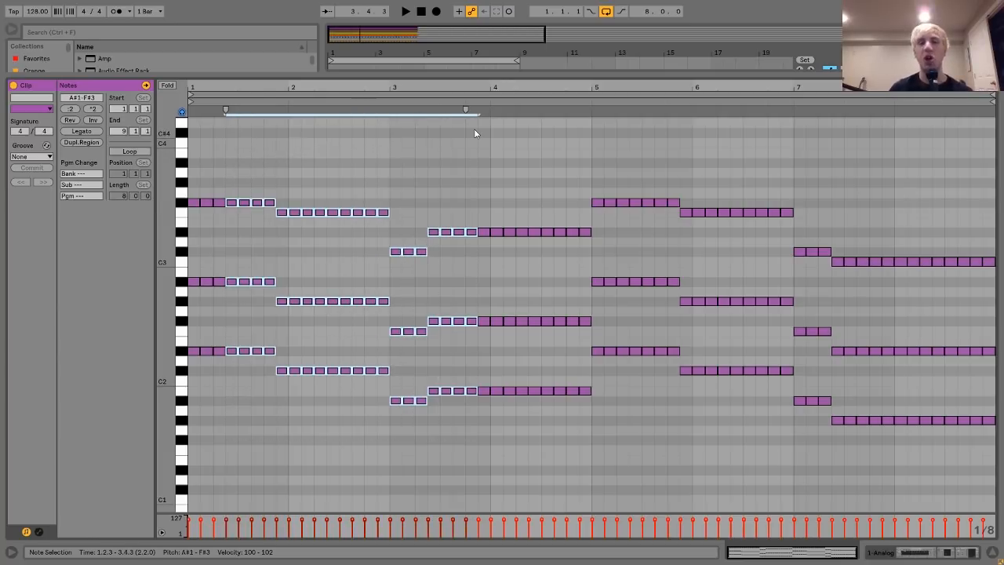
left_click(475, 133)
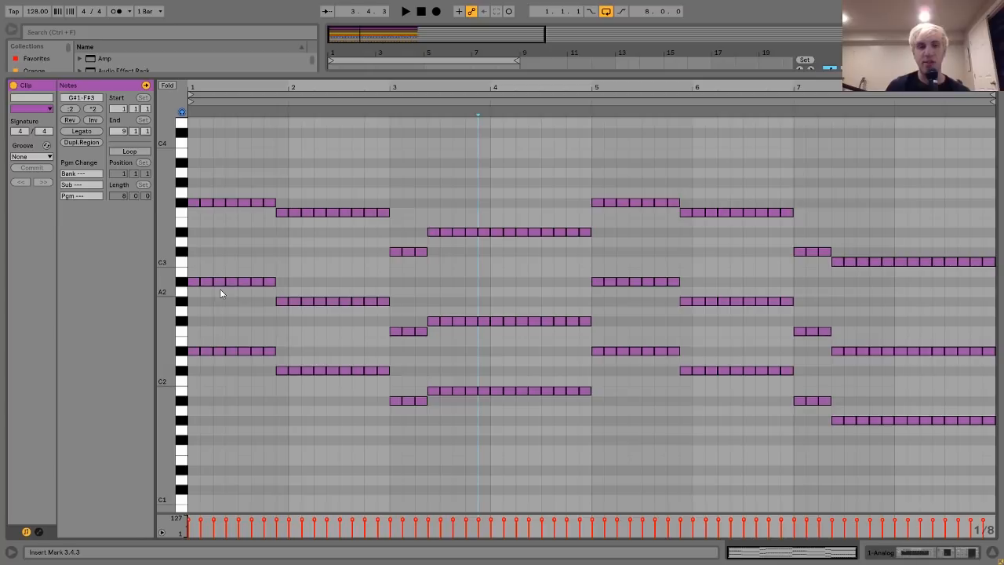
left_click(189, 296)
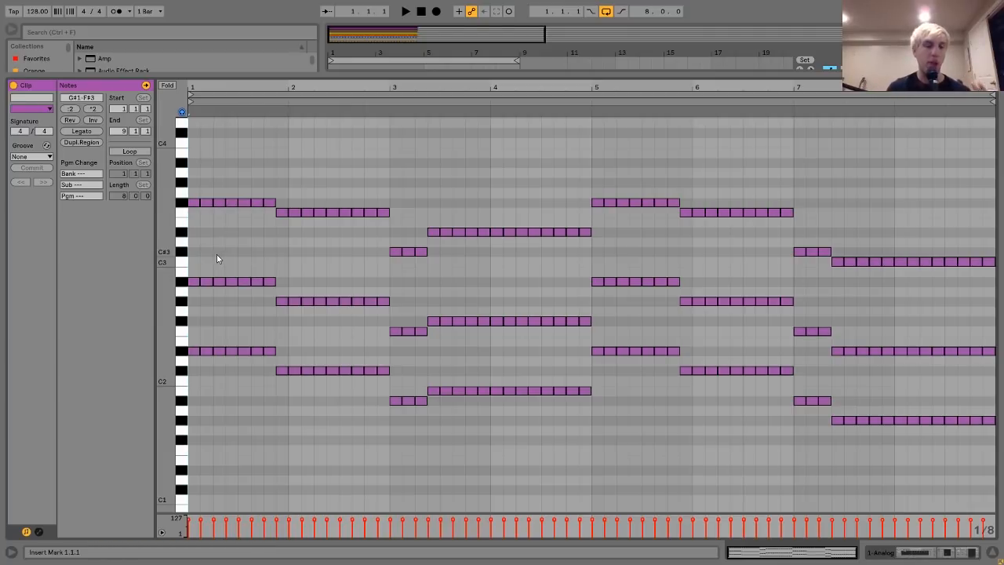
Step: Move the top notes of the first chord down one octave to F#2 and point out the resulting chord
left_click(191, 187)
left_click_drag(219, 196, 266, 216)
key("shift+Down")
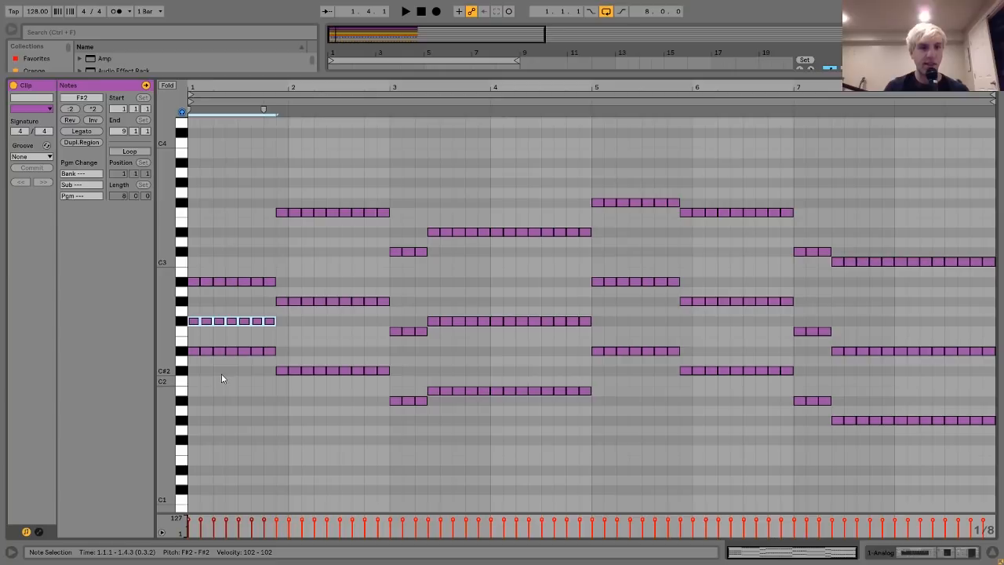
left_click_drag(222, 373, 213, 265)
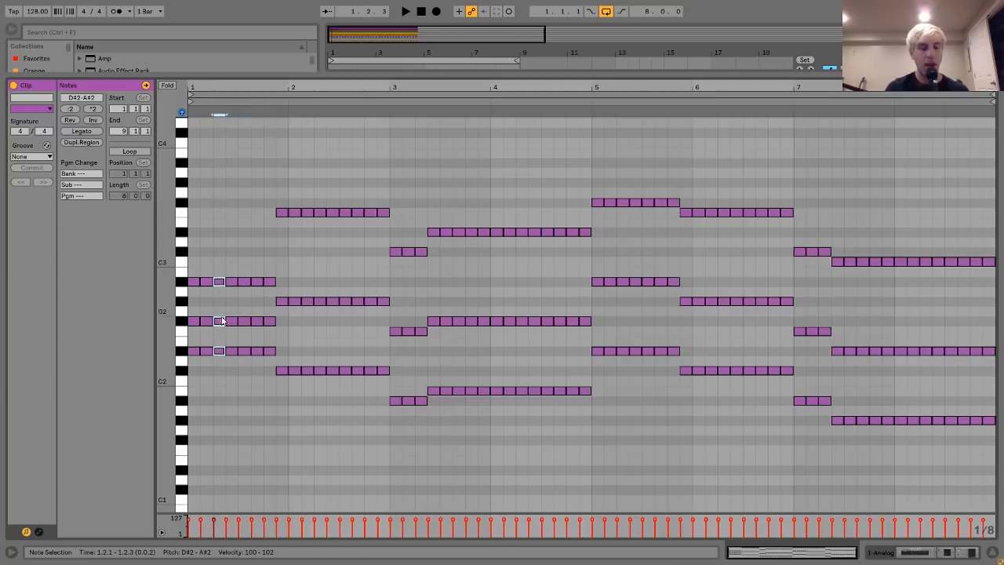
left_click(183, 323)
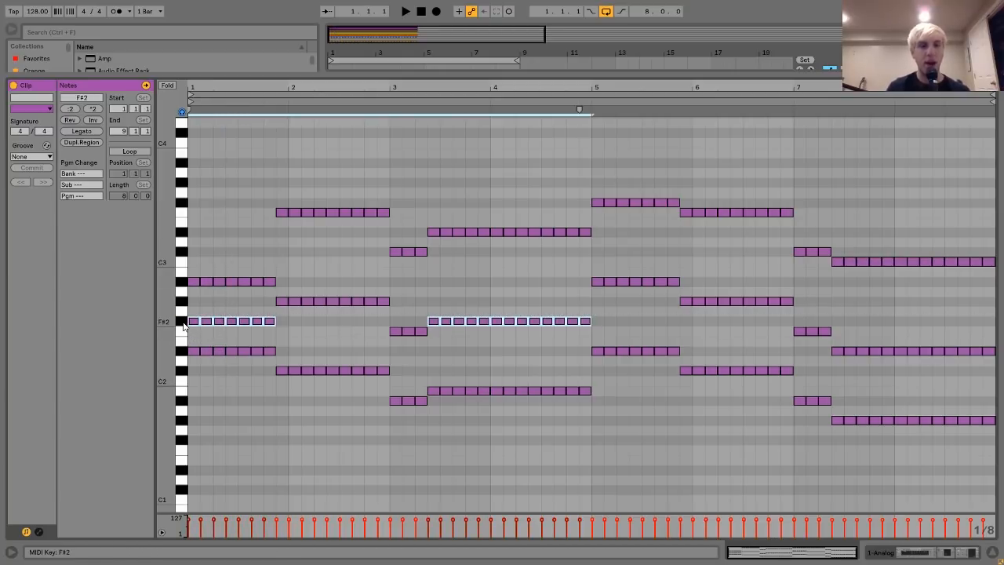
Step: Raise the first chord's F#2 notes one semitone to G2 and highlight one stack of the chord
left_click_drag(188, 315, 307, 340)
key("Up")
left_click_drag(241, 383, 243, 209)
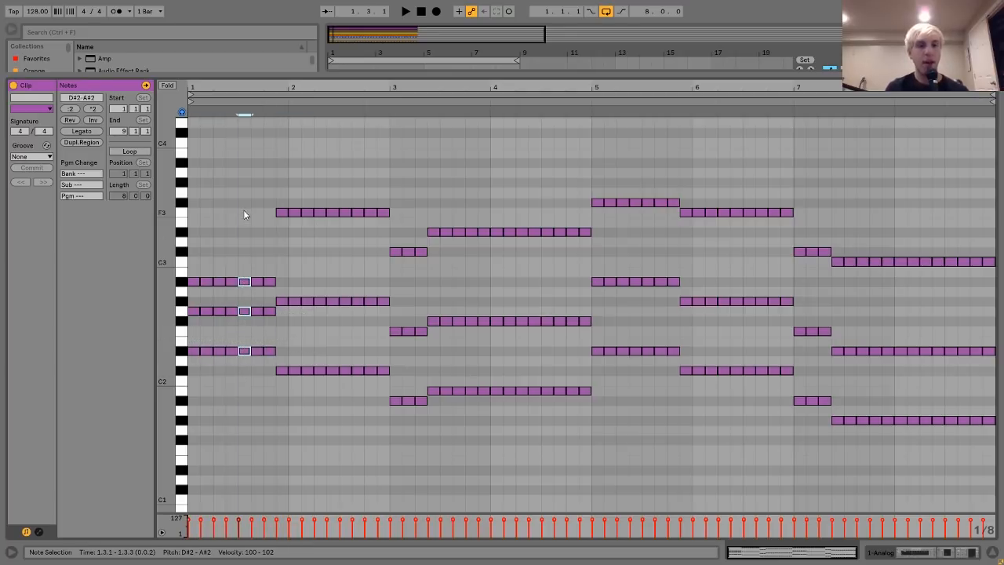
Step: Return the first chord's moved notes to F#3, a semitone down and an octave up
left_click(183, 311)
key("Down")
key("shift+Up")
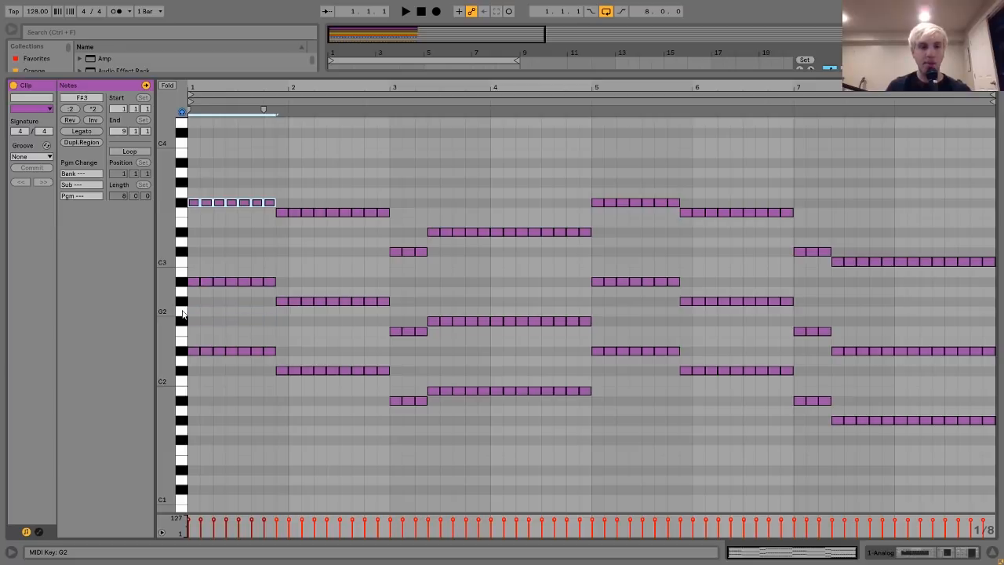
Step: Point out the lowest and highest notes of the chord at bar 4
left_click(243, 375)
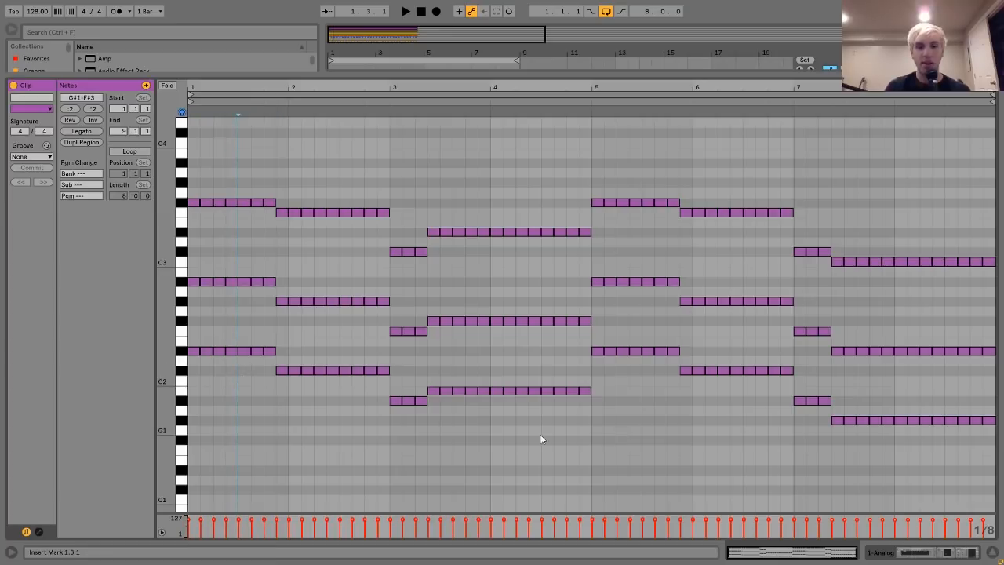
left_click(496, 390)
left_click_drag(494, 279, 494, 196)
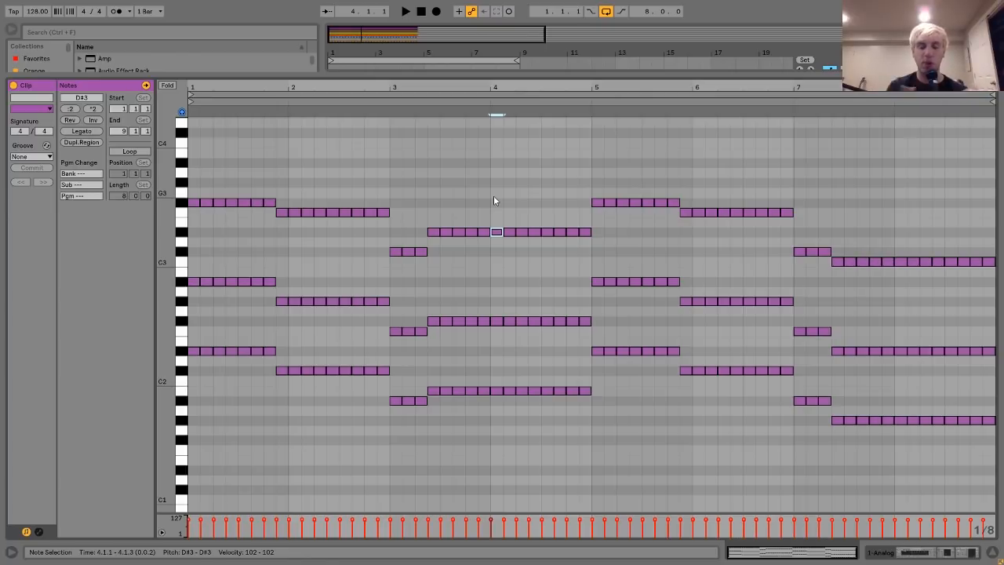
Step: Return to the device view, solo the 3 Operator track, unfold it and play its clip
left_click(949, 551)
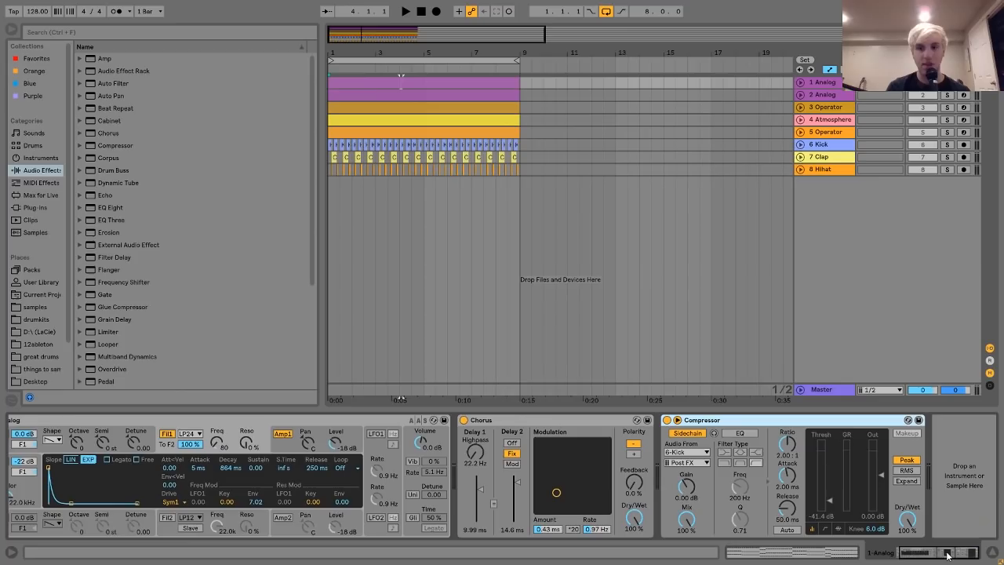
left_click(843, 107)
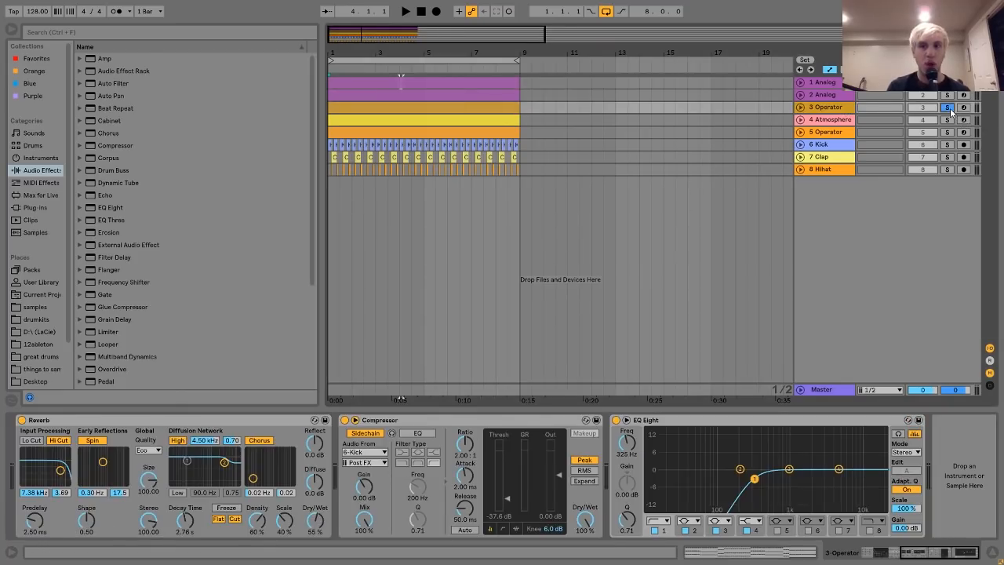
left_click(799, 106)
key("space")
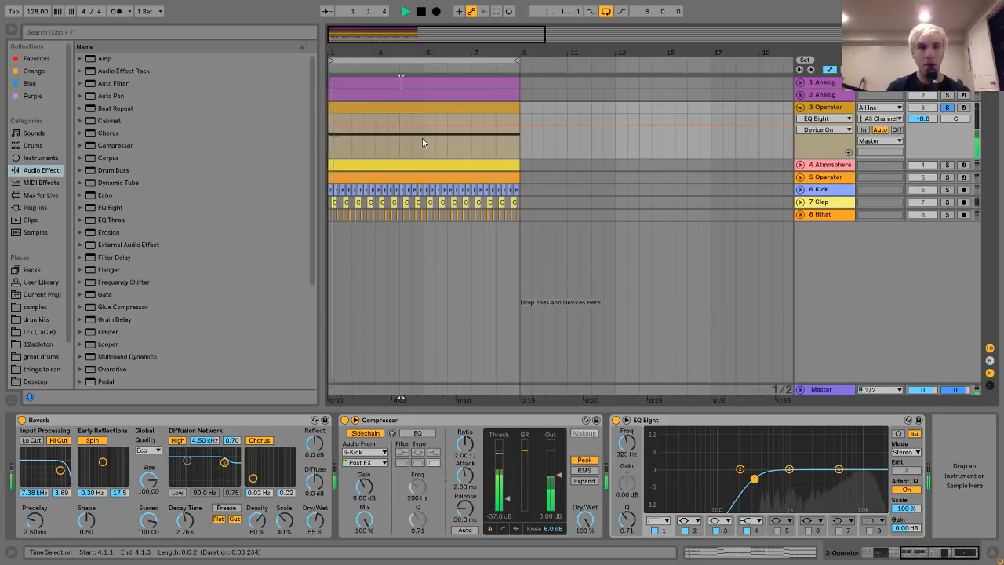
left_click(403, 107)
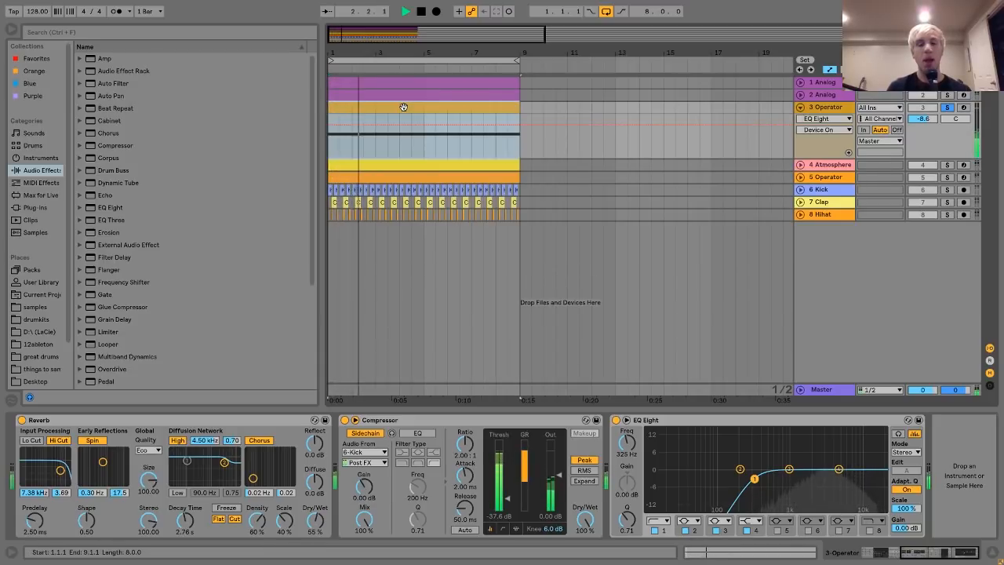
Step: Stop playback and show the Operator's oscillator A settings and its Filter Freq automation
scroll(469, 448, "up", 5)
key("space")
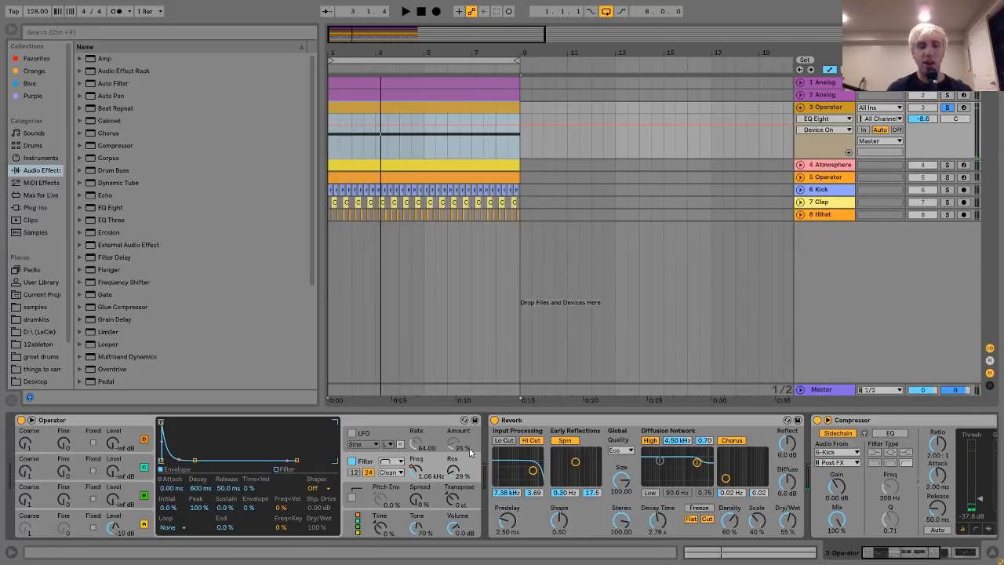
left_click(124, 529)
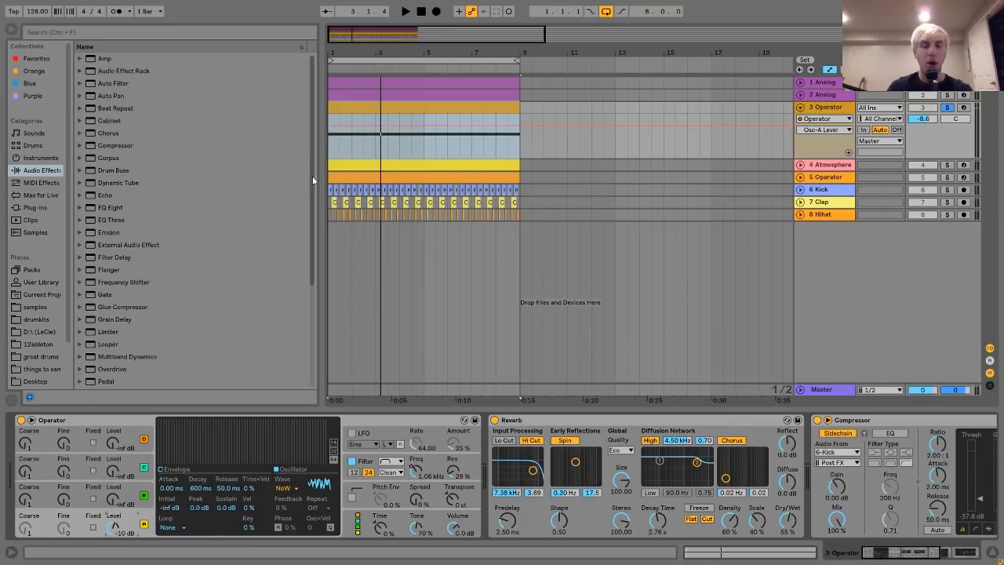
right_click(417, 470)
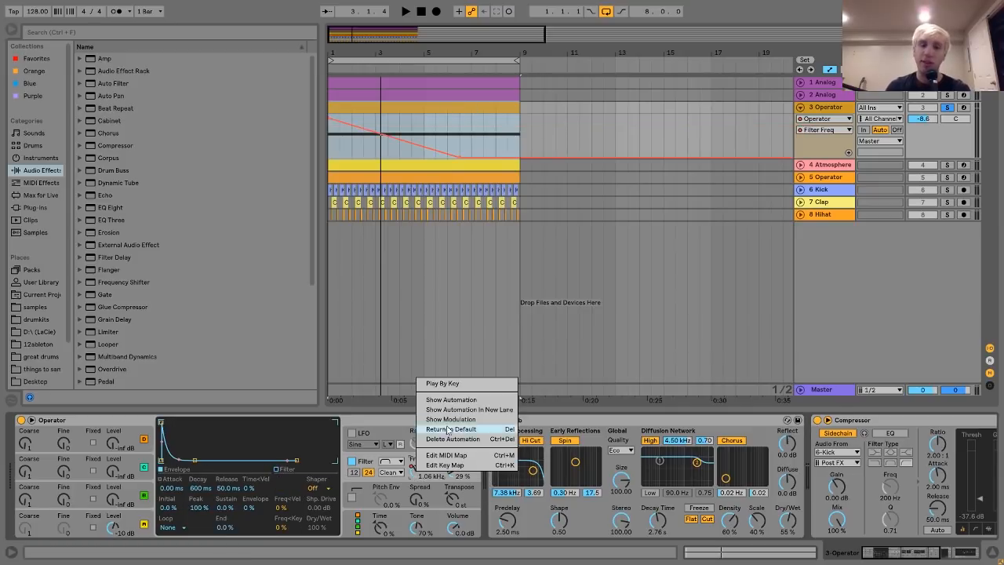
left_click(374, 462)
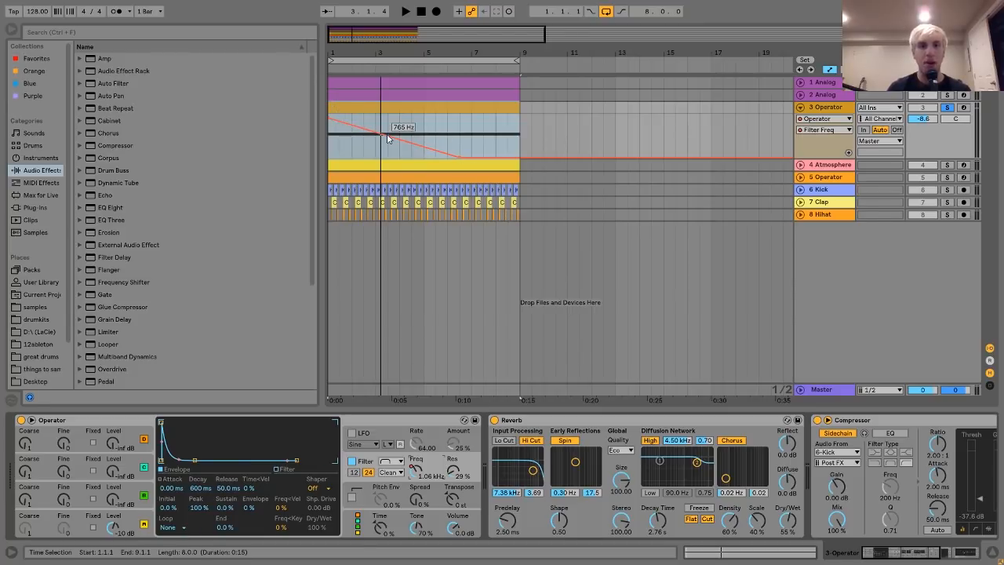
Step: Try raising the Filter Freq automation at bar 9 to about 15.2 kHz, listen from bar 8, and undo it
left_click_drag(520, 157, 520, 116)
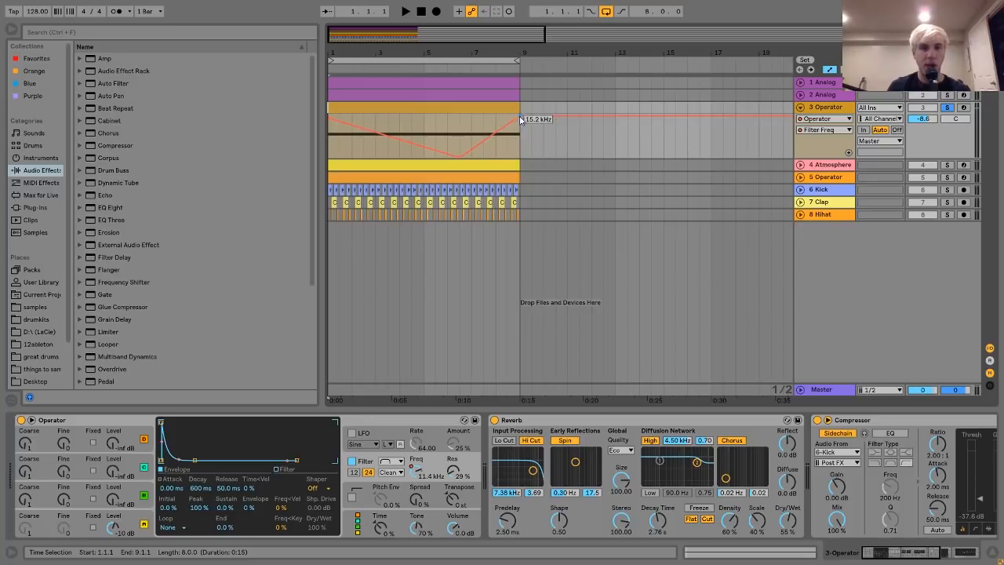
left_click(493, 153)
key("space")
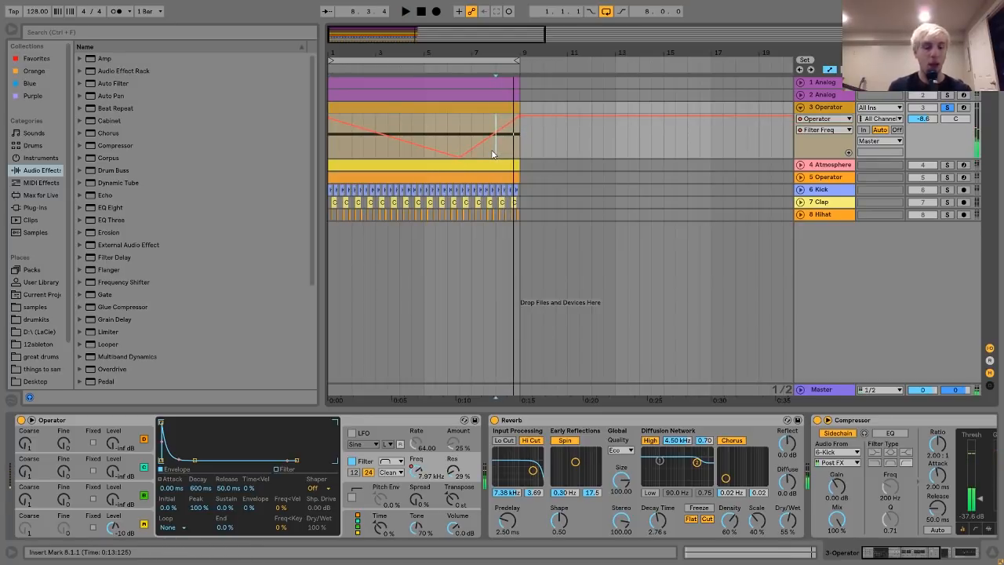
key("ctrl+z")
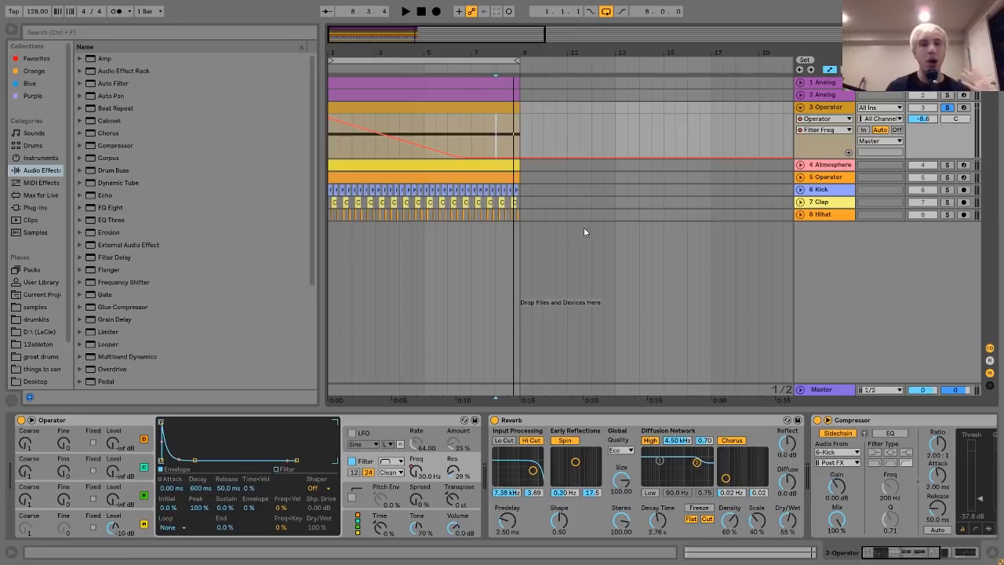
Step: Try the lowpass filter type in the third track's Operator and play the loop from its start
key("ctrl+a")
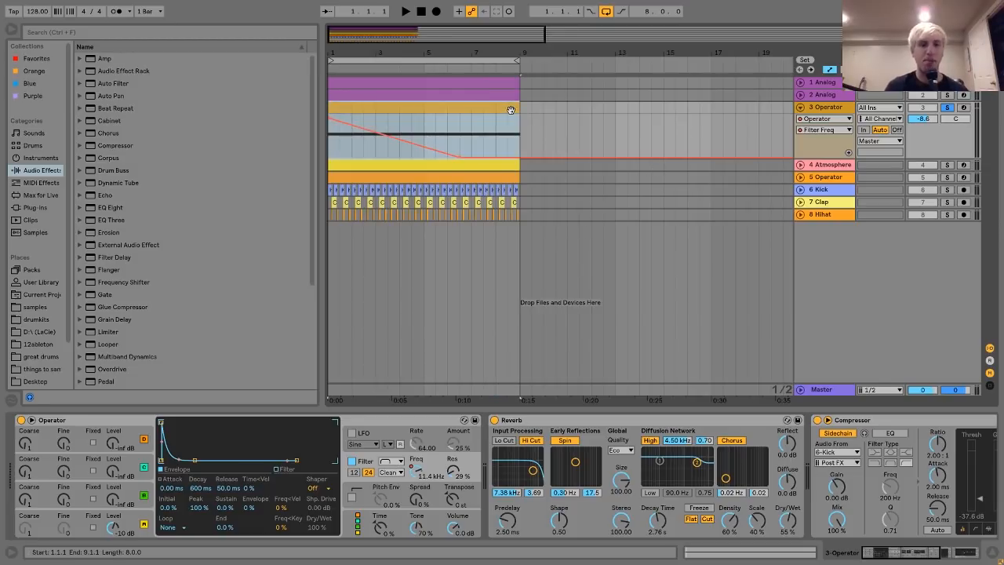
left_click(388, 463)
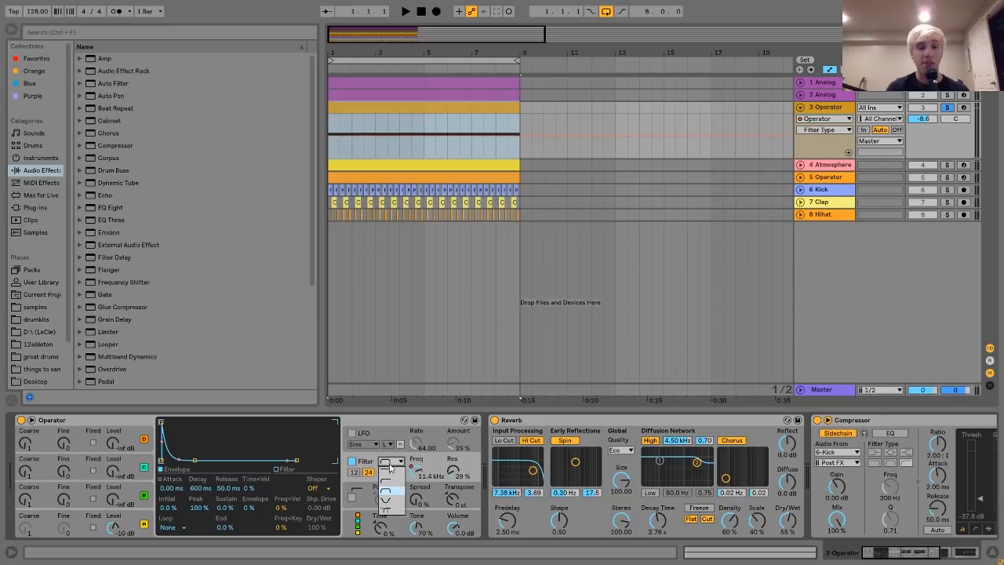
left_click(391, 475)
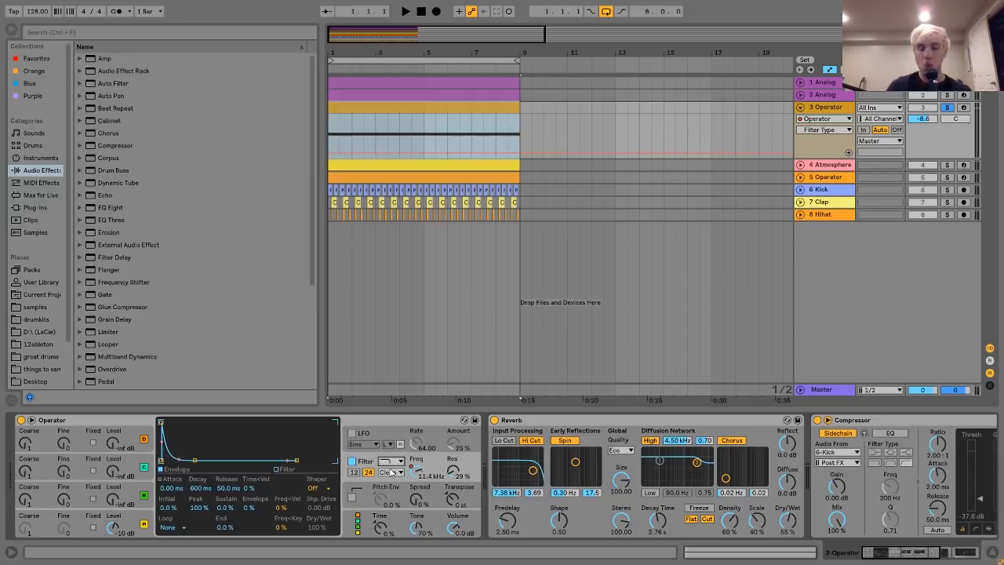
key("space")
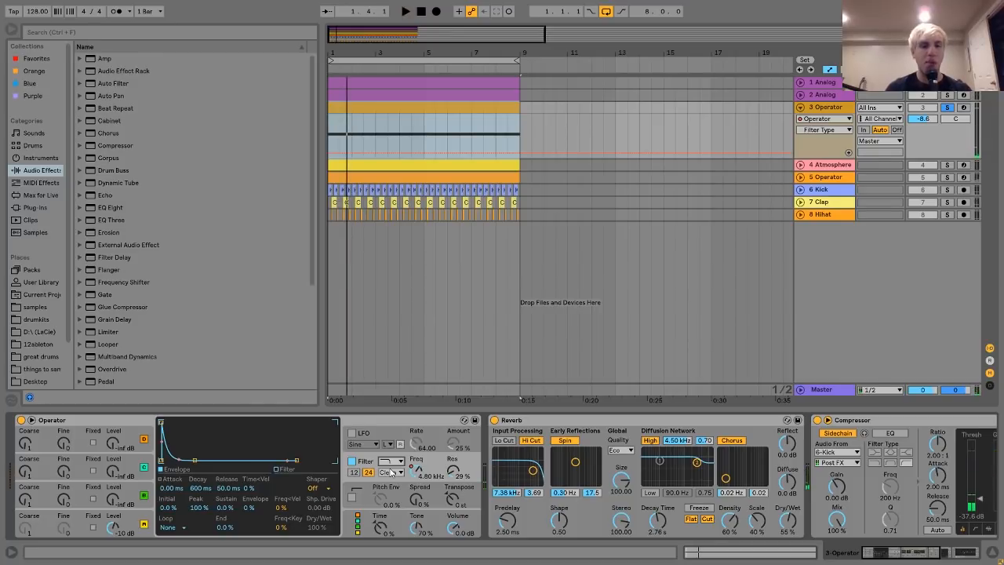
Step: Show the third track's Compressor and EQ Eight settings while playing the track in short passages
scroll(391, 472, "right", 10)
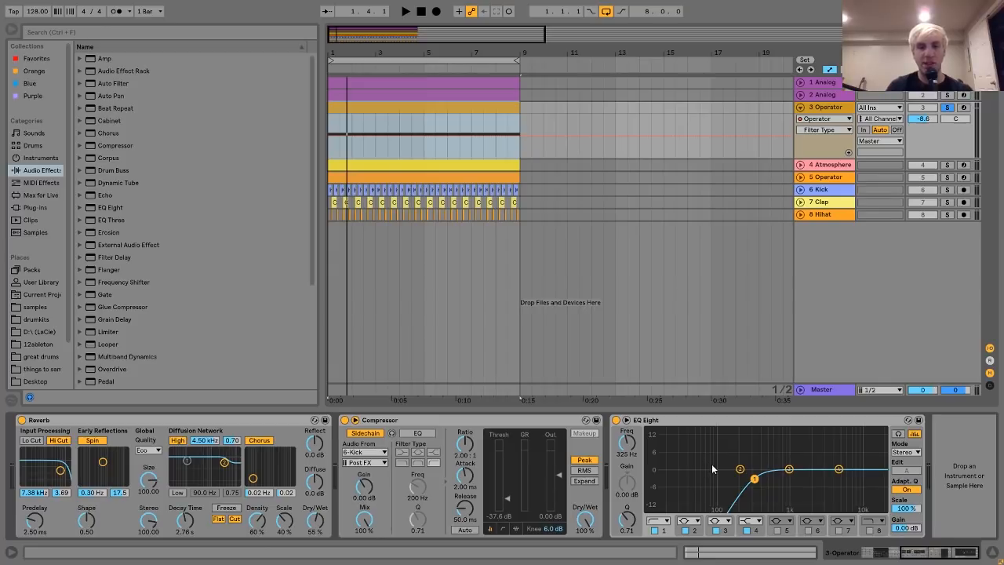
key("space")
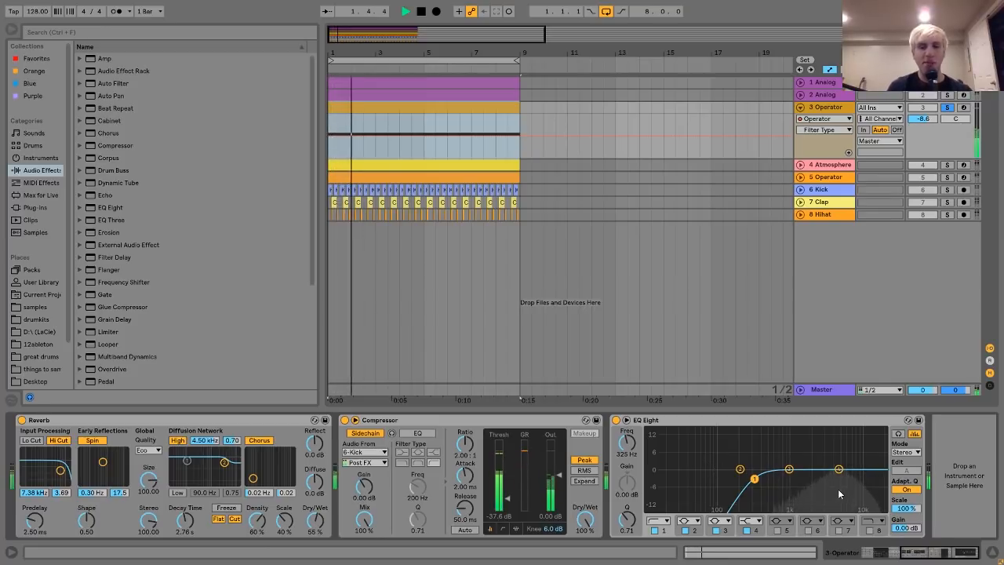
key("space")
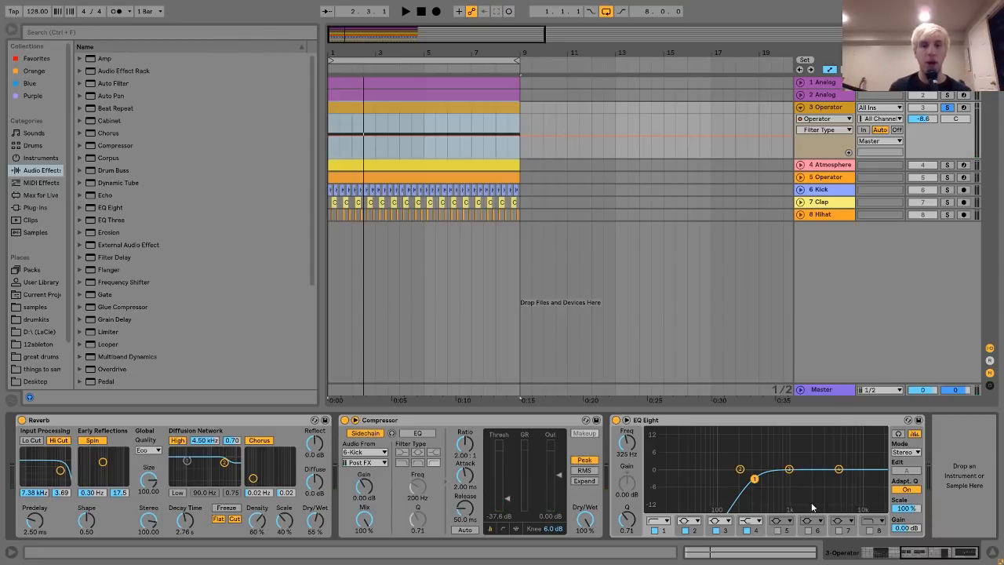
key("space")
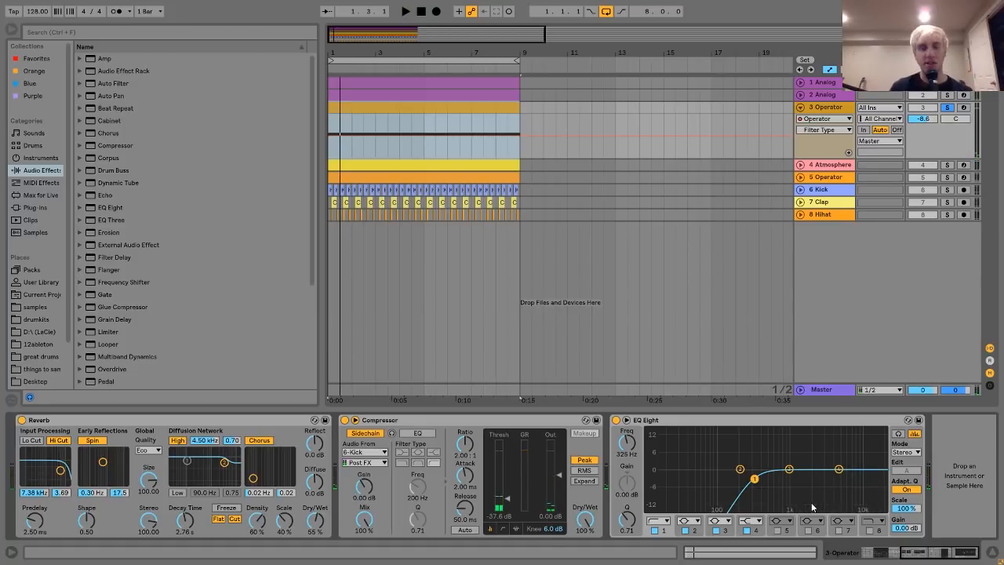
Step: Compare the third track's sound with its Reverb bypassed and on, leaving the Reverb switched on
scroll(811, 502, "left", 3)
scroll(811, 502, "left", 3)
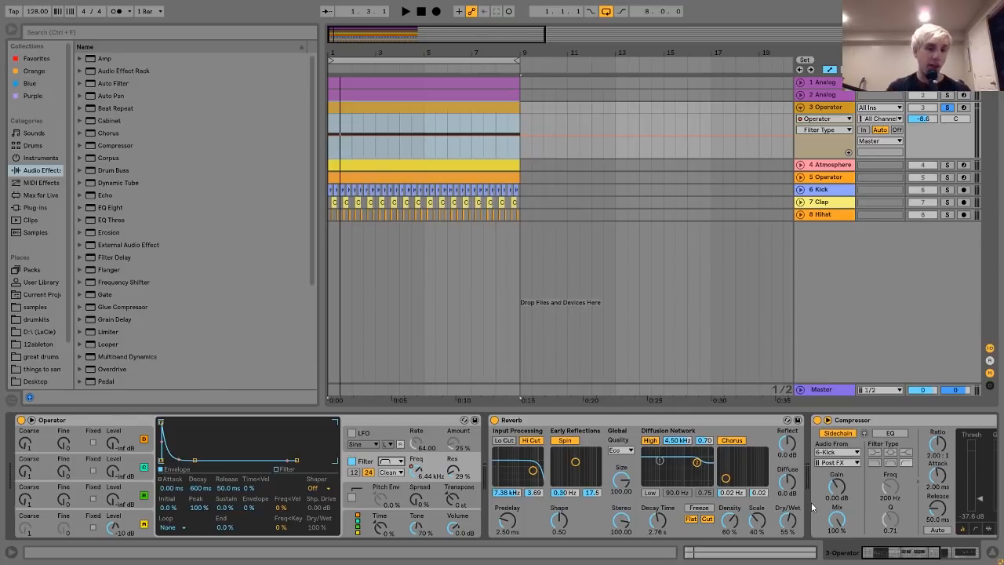
scroll(523, 440, "down", 5)
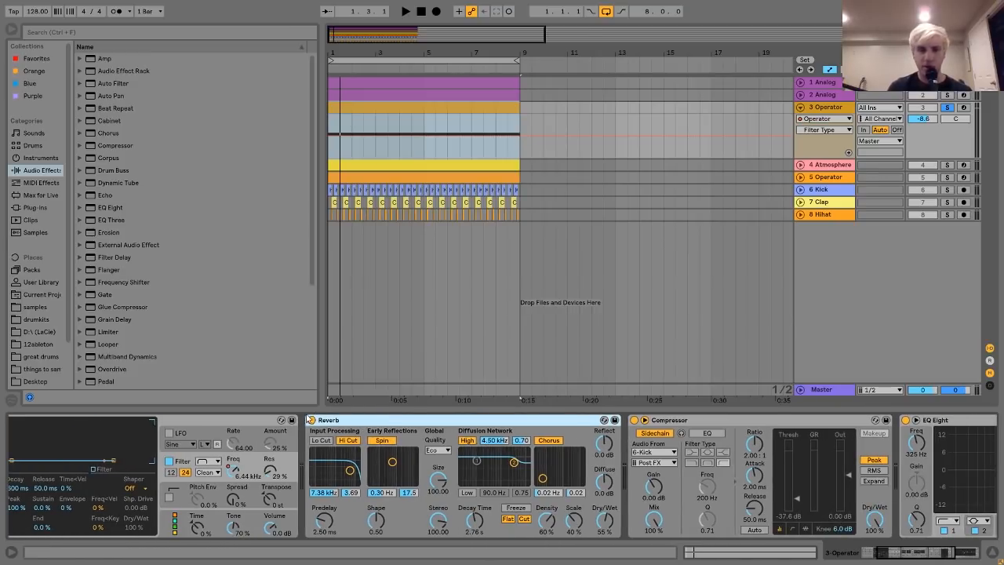
left_click(311, 420)
key("space")
left_click(312, 420)
key("space")
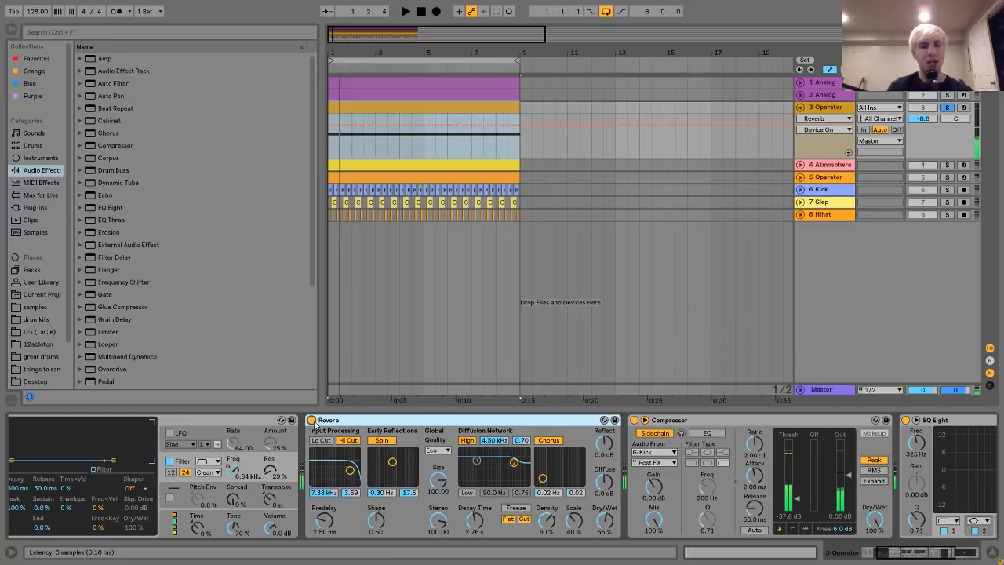
Step: Play the third track briefly with its Reverb bypassed, leaving the Reverb switched on
left_click(311, 420)
key("space")
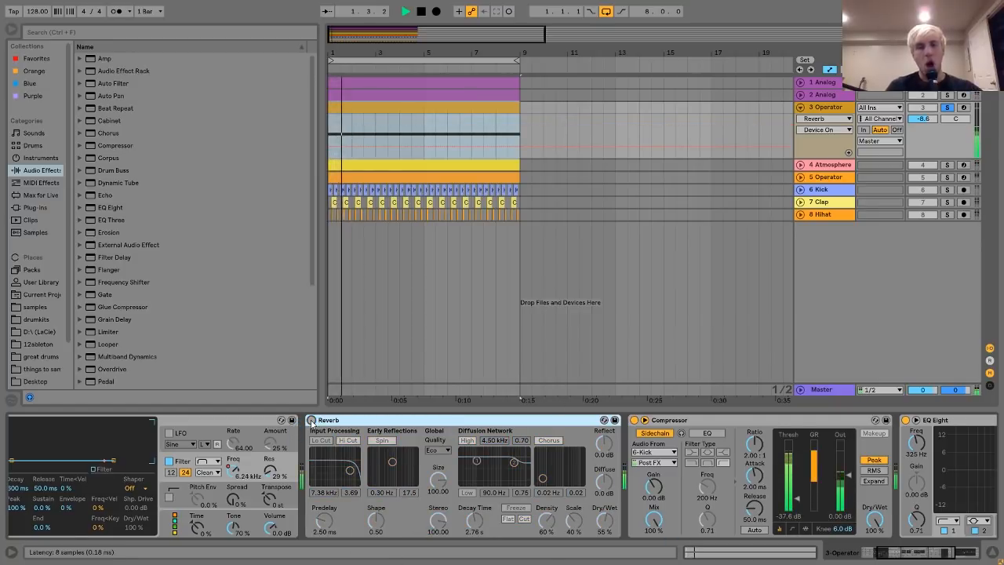
key("space")
left_click(311, 420)
Step: Bypass the third track's EQ Eight and show the Operator's Filter Frequency automation in its lane
scroll(311, 424, "right", 5)
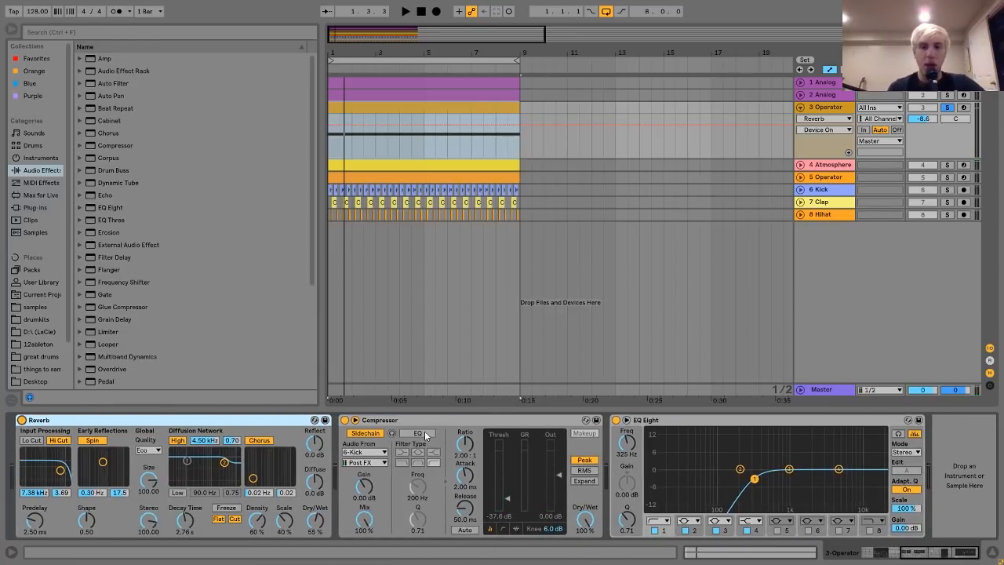
left_click(617, 420)
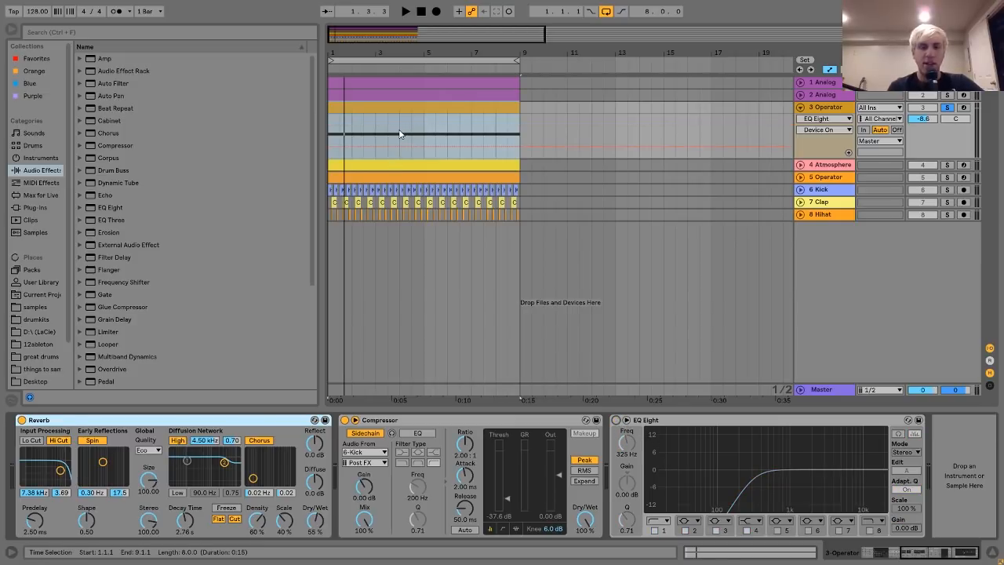
left_click(824, 119)
left_click(819, 139)
left_click(803, 129)
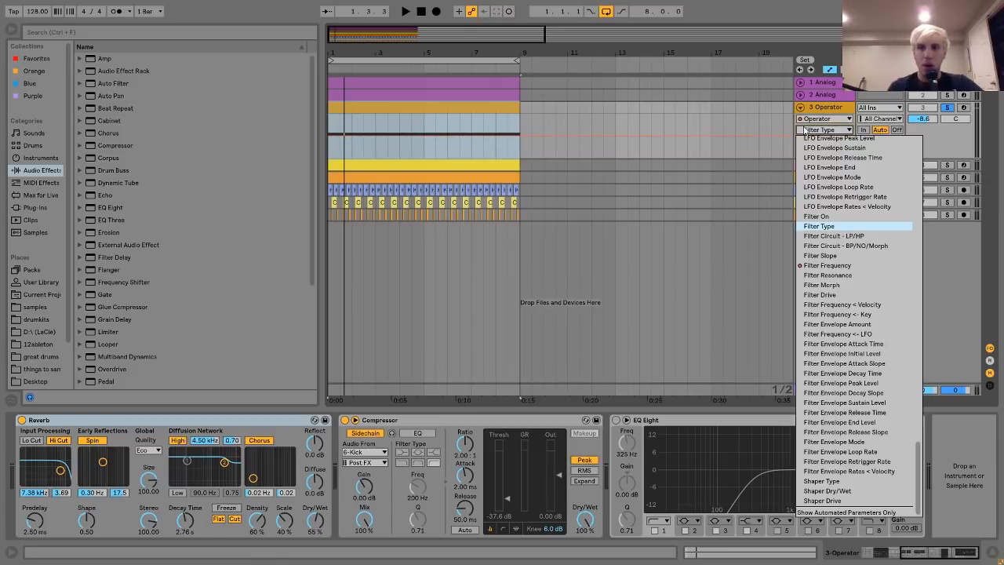
left_click(827, 265)
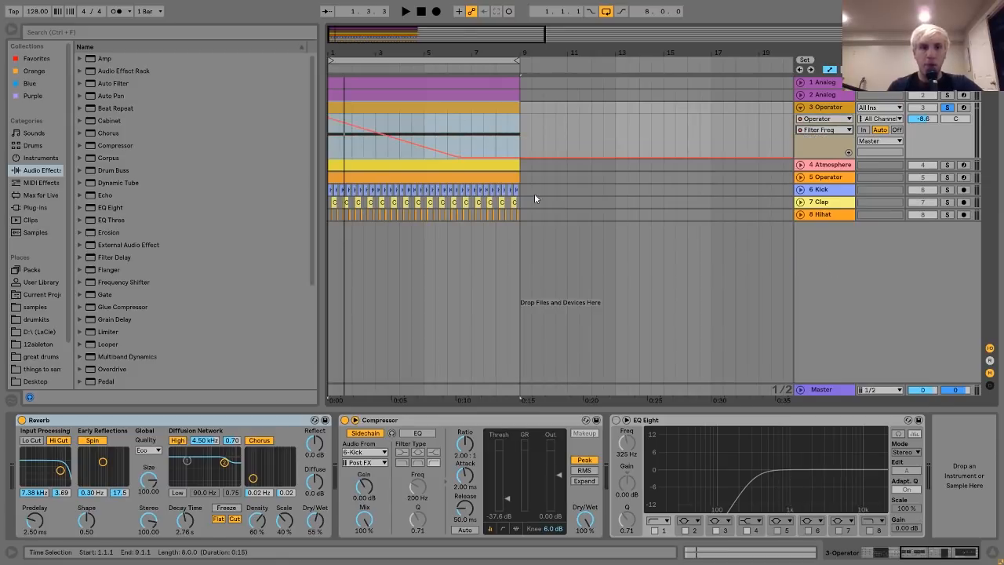
Step: Play the third track in short passages, including from bar 4, with its EQ Eight bypassed
double_click(405, 155)
key("space")
key("ctrl+z")
key("space")
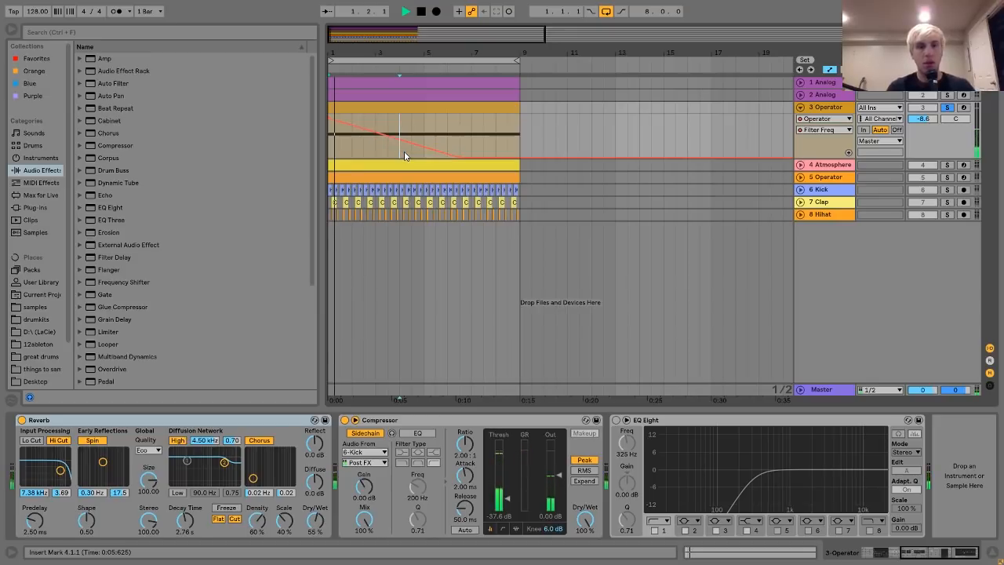
key("space")
key("space")
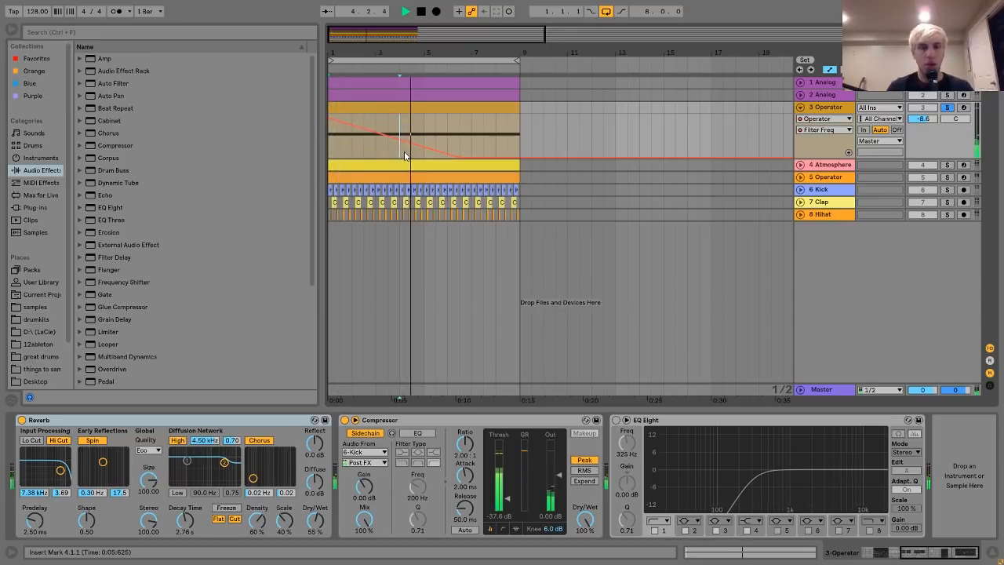
key("space")
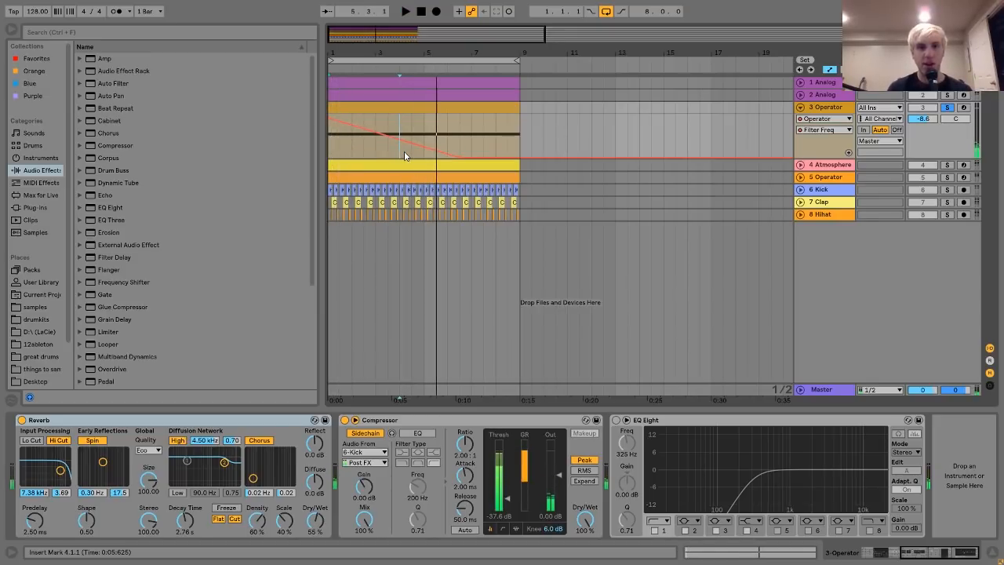
Step: Switch the third track's EQ Eight back on and play the track briefly from the loop start
left_click(616, 420)
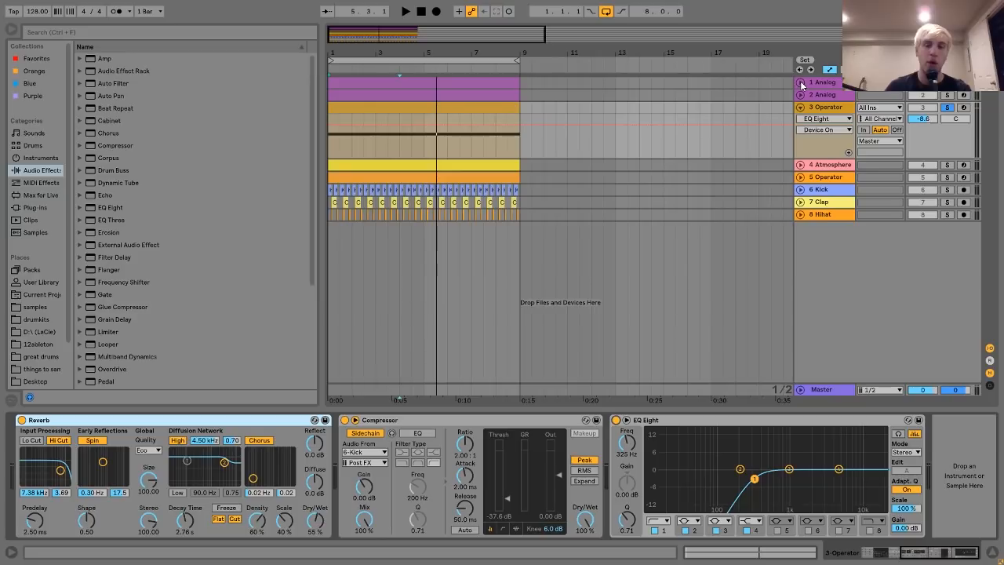
left_click(445, 109)
key("space")
key("space")
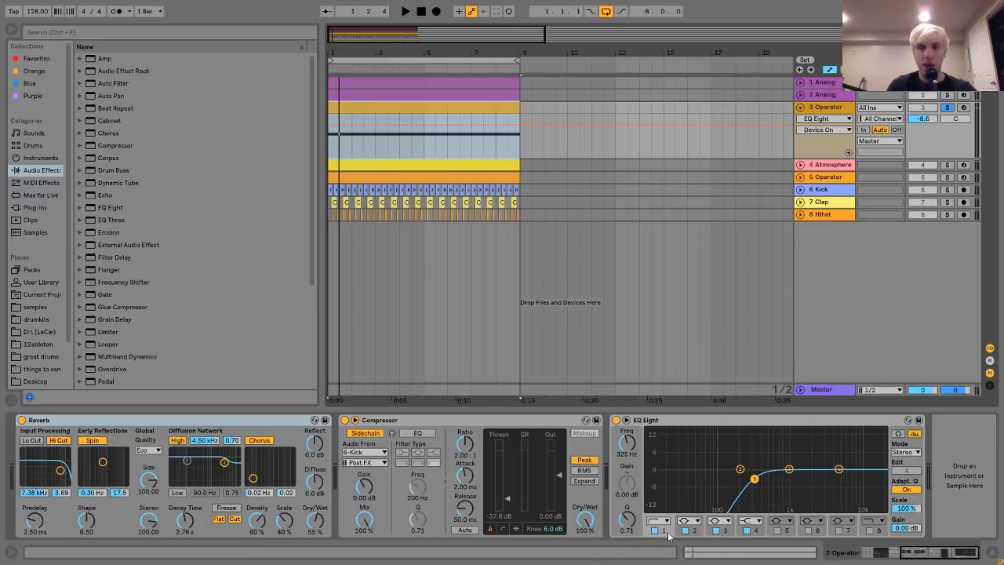
Step: Solo the Atmosphere track, play it briefly from the loop start, and unfold the track
left_click(820, 165)
left_click(948, 165)
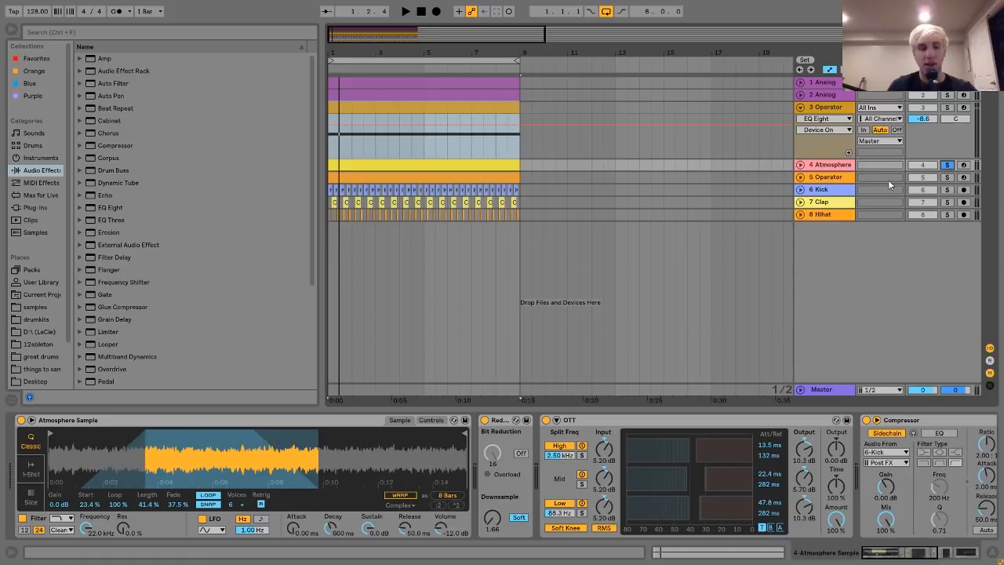
key("space")
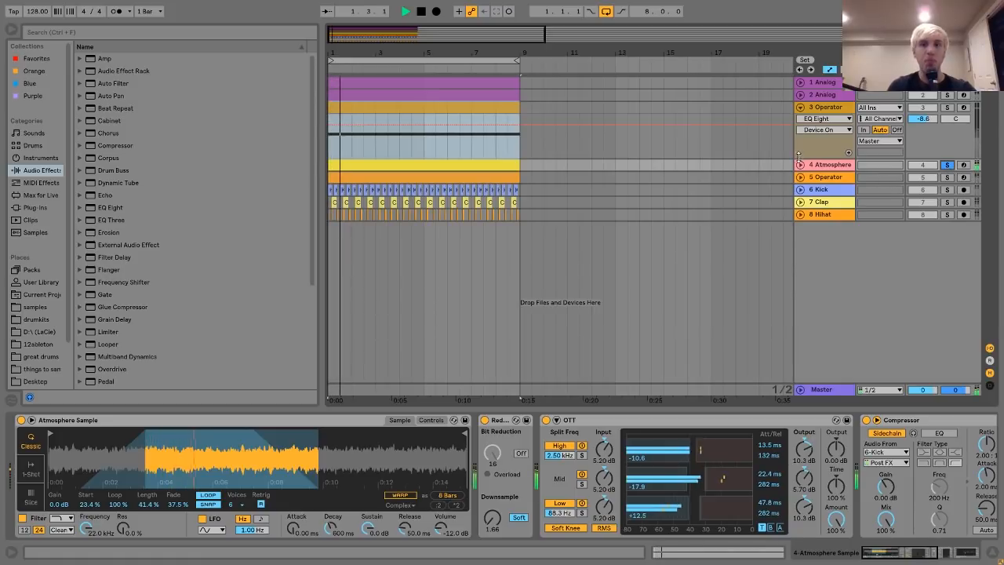
left_click(799, 165)
key("space")
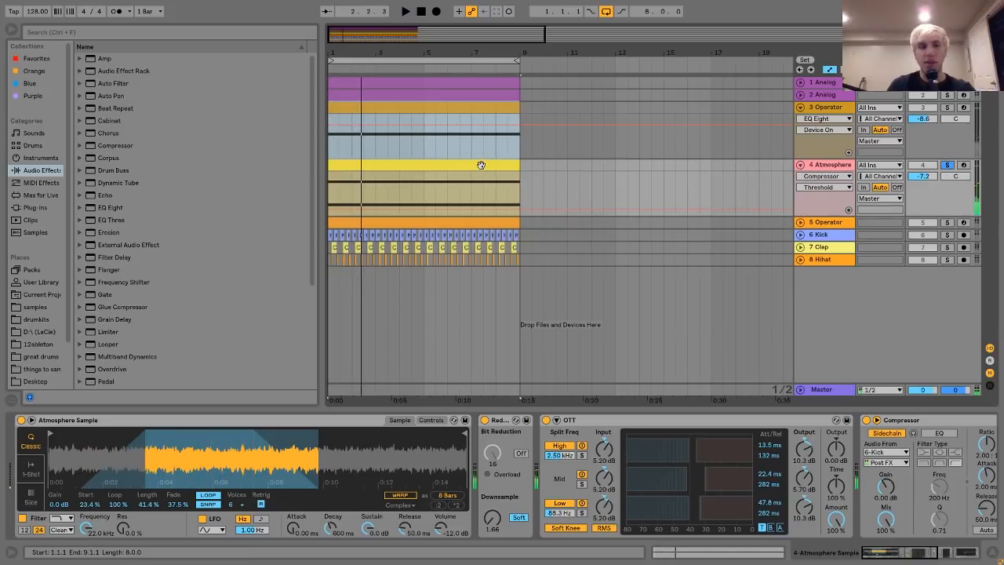
Step: Open the Atmosphere clip's notes, pick out the D#3 note, and return to the track's device chain
double_click(482, 167)
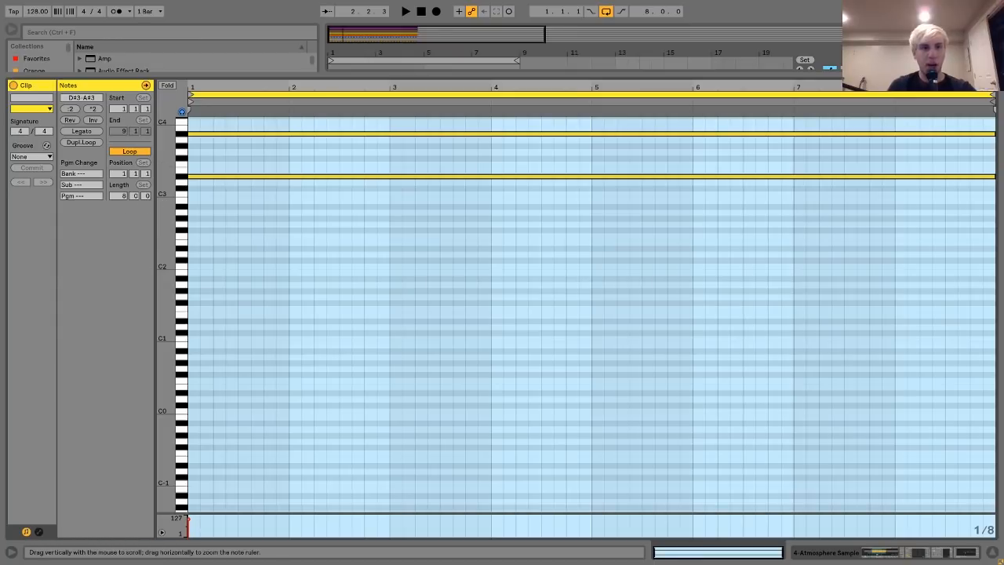
scroll(327, 204, "up", 2)
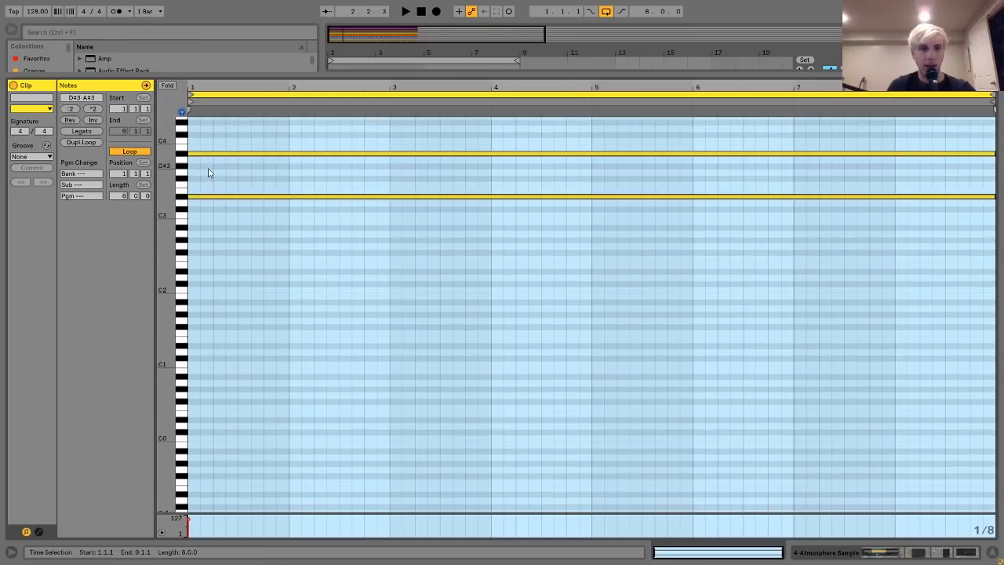
left_click(183, 201)
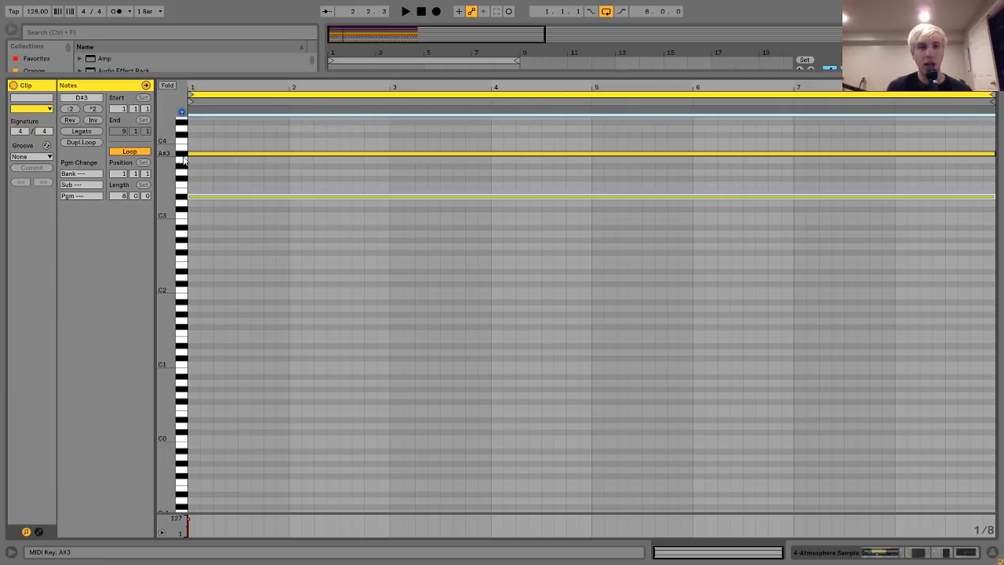
left_click(894, 551)
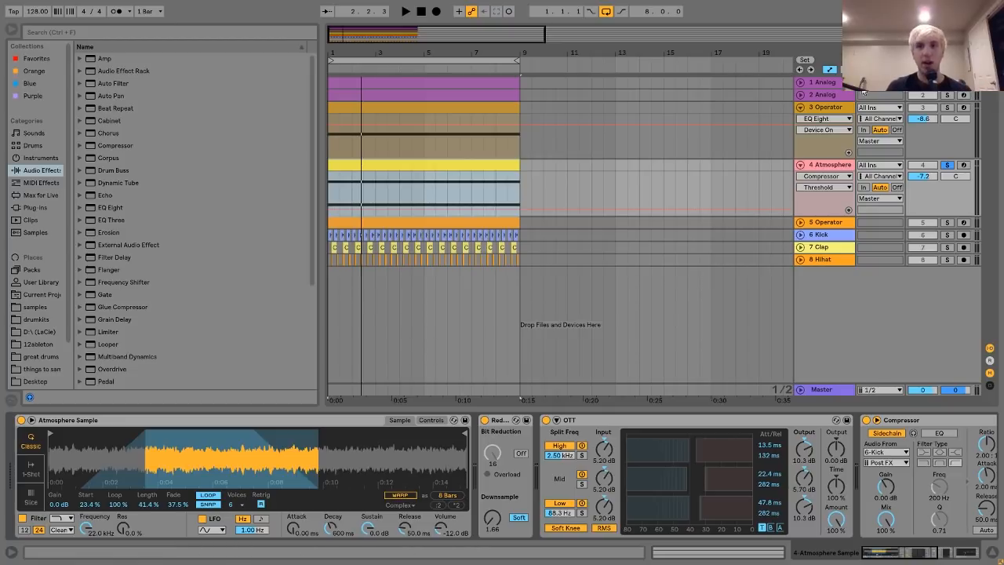
Step: Play the full loop from its start with the Atmosphere track unsoloed and muted
left_click(928, 168)
left_click(924, 165)
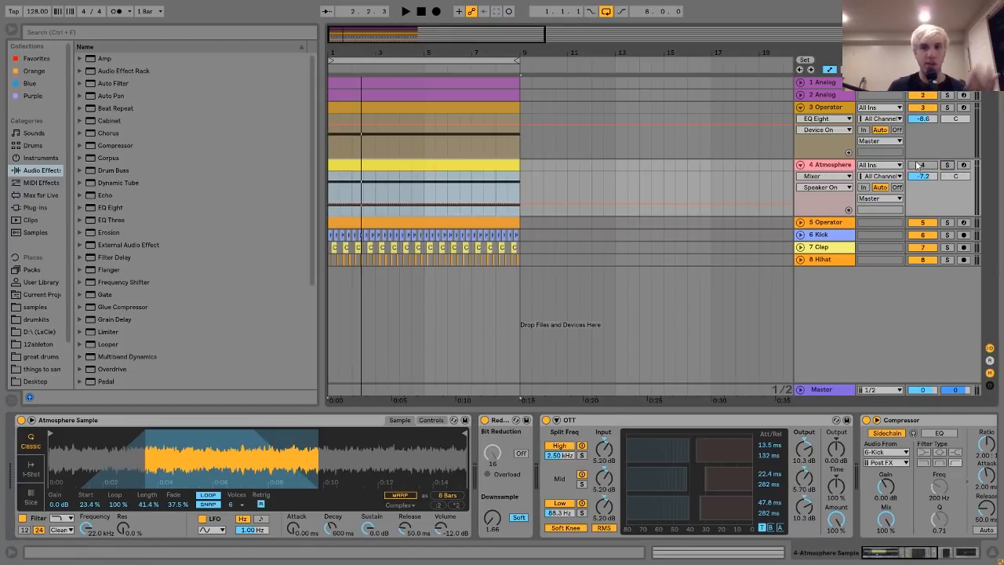
key("space")
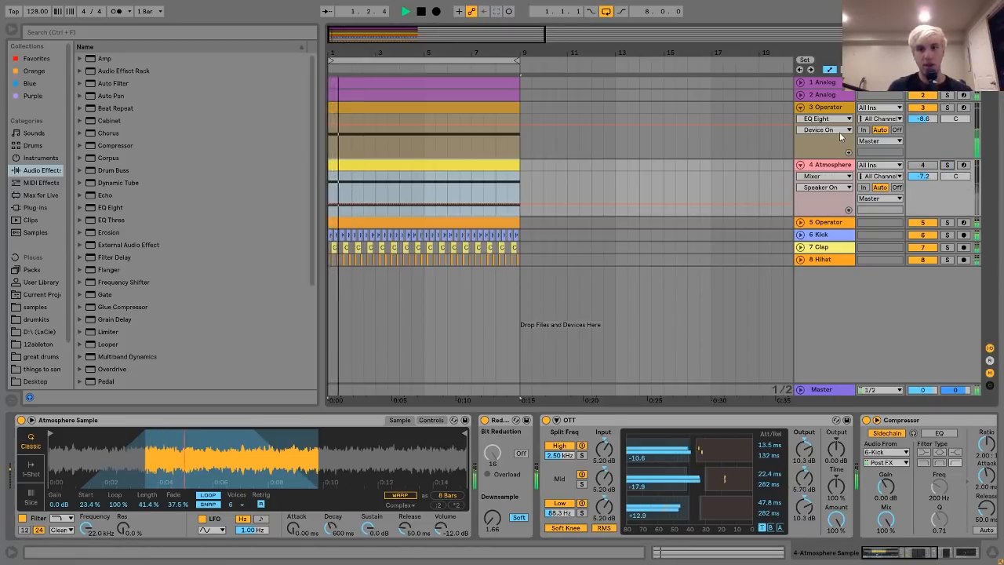
key("space")
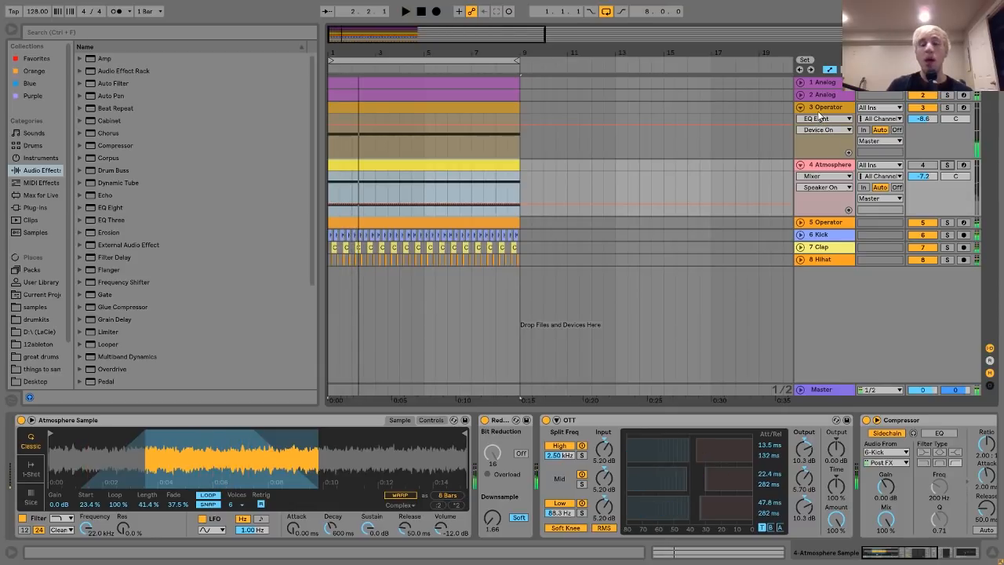
Step: Unmute the Atmosphere track and play the full loop from its start for comparison
left_click(829, 165)
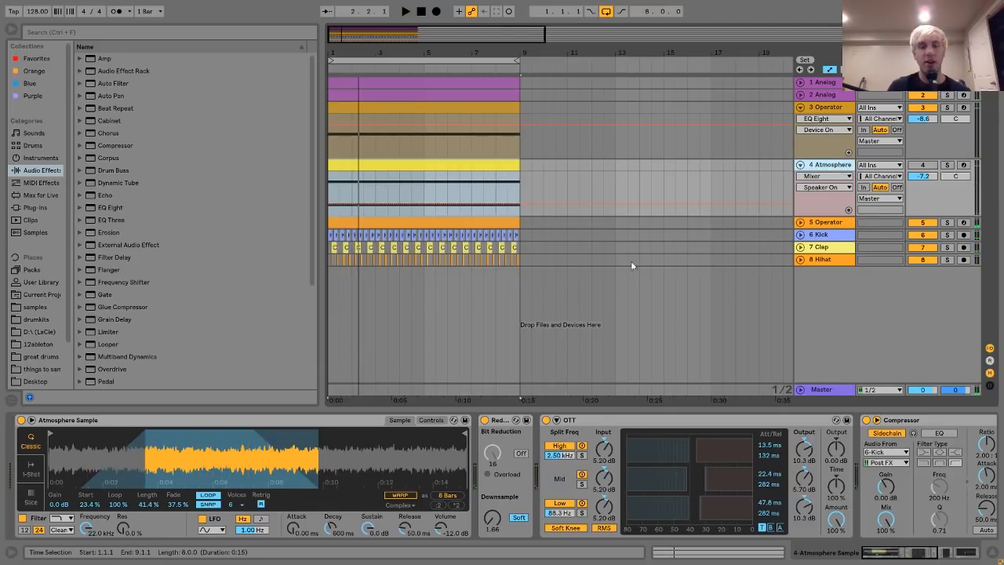
left_click(925, 165)
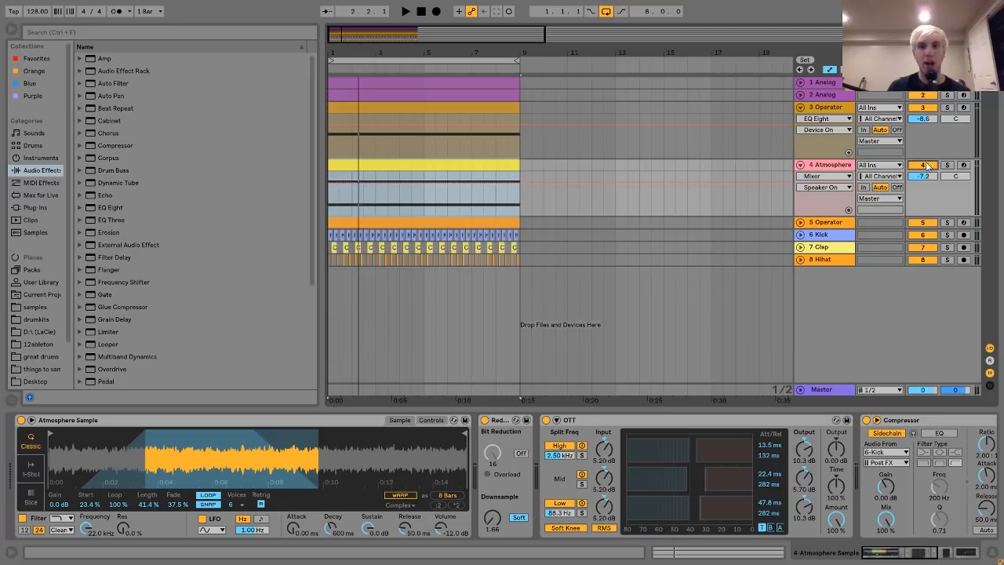
key("space")
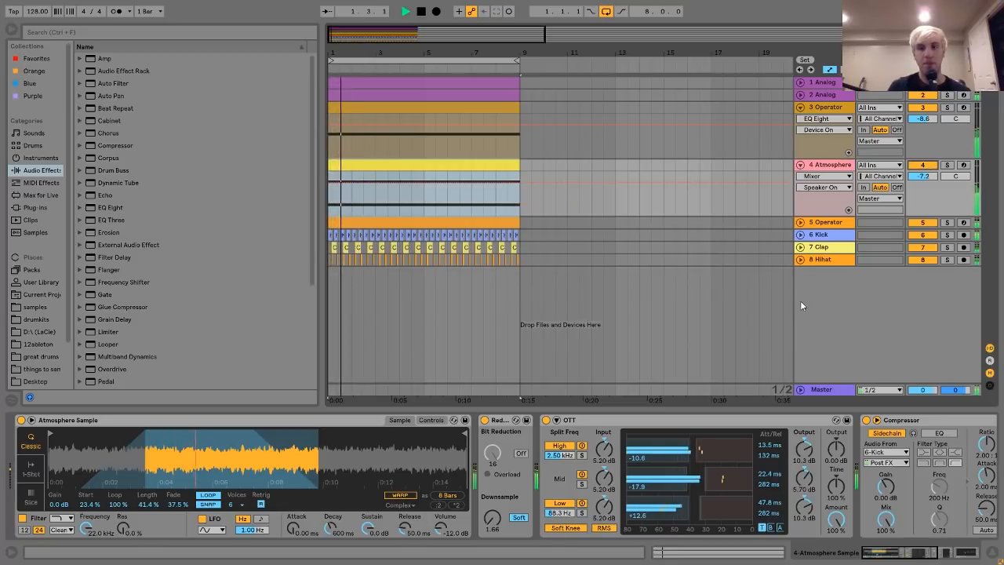
key("space")
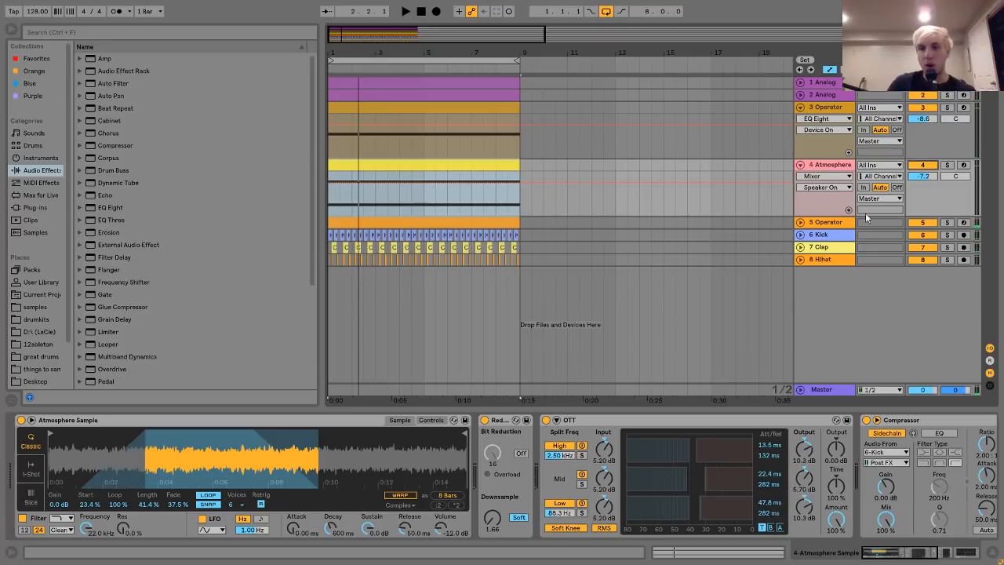
Step: Solo the Atmosphere track and reveal its sample's source file in the browser
left_click(946, 166)
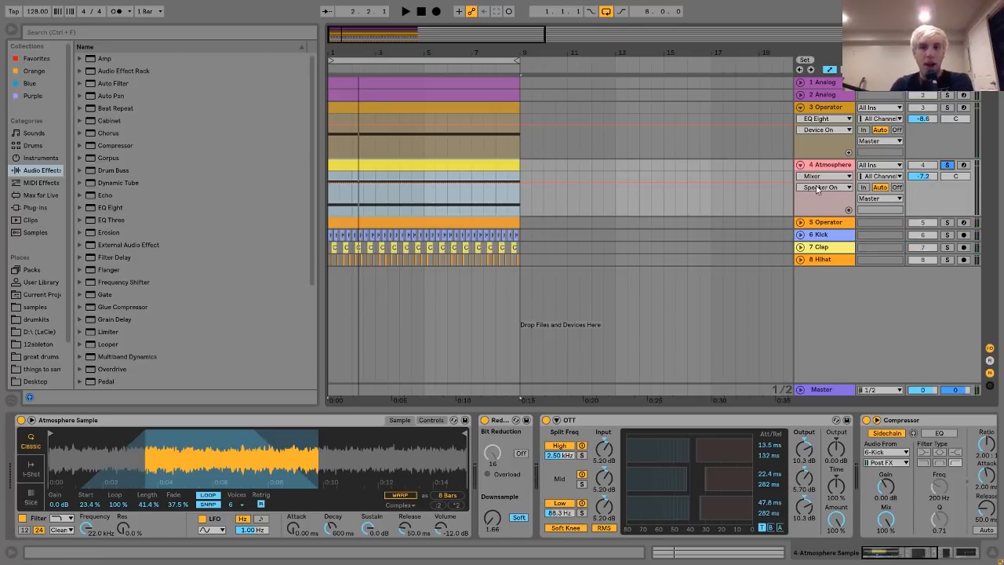
left_click(817, 166)
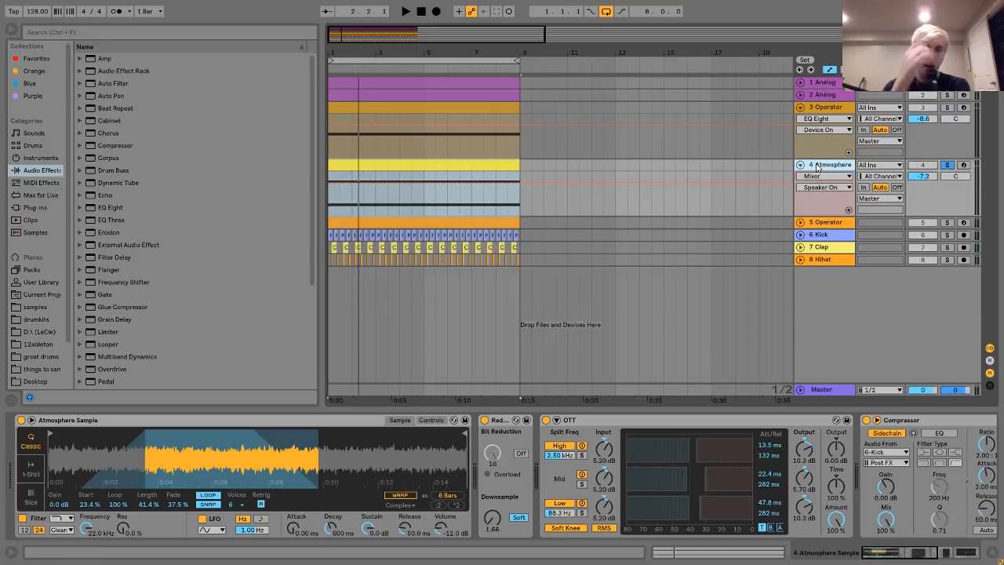
right_click(186, 468)
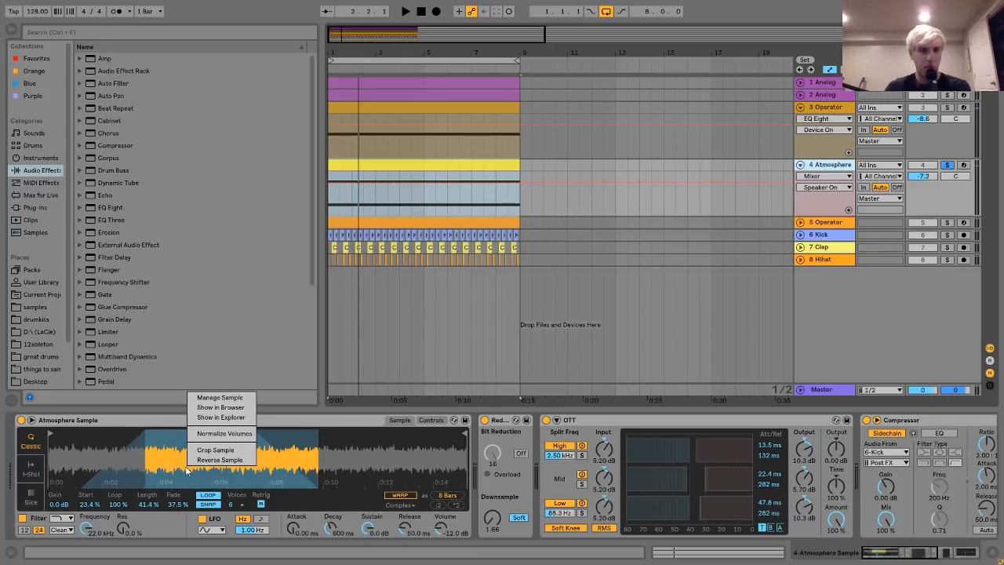
left_click(235, 406)
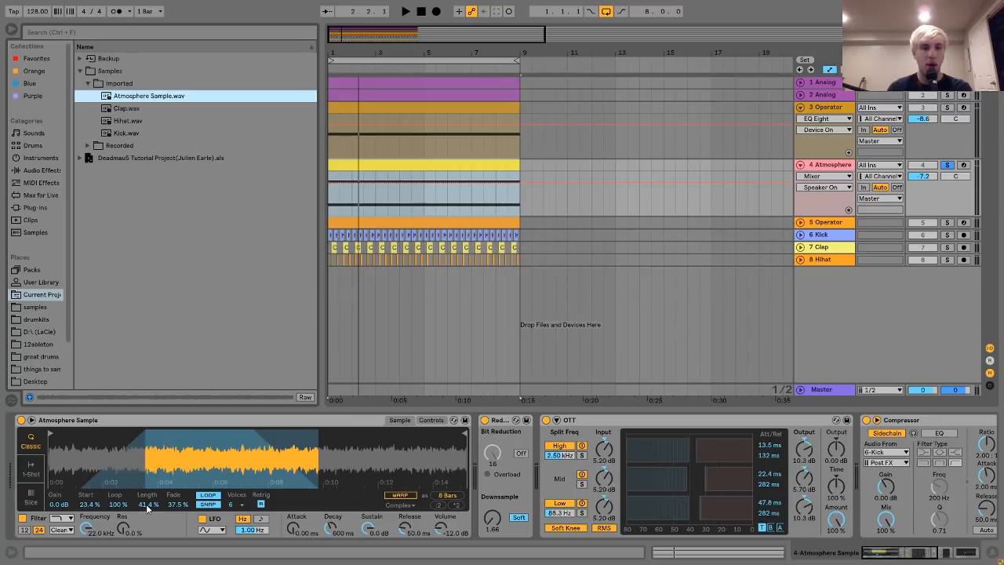
Step: Demonstrate the Atmosphere sample's region controls, setting Start to 31.3% and Length to 35.2%
double_click(89, 505)
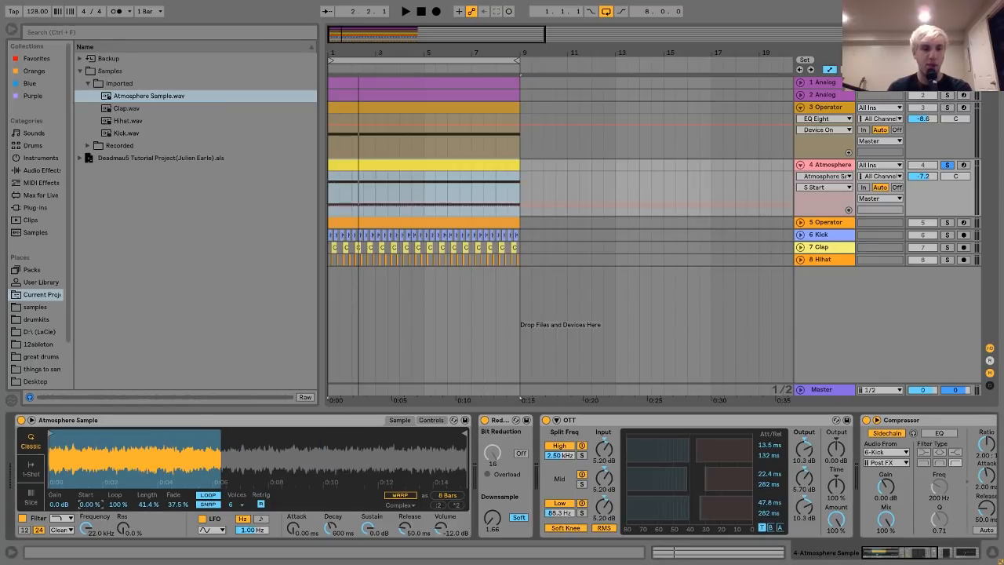
double_click(147, 503)
left_click_drag(89, 503, 89, 473)
left_click_drag(146, 504, 146, 533)
left_click(81, 504)
left_click_drag(93, 504, 93, 514)
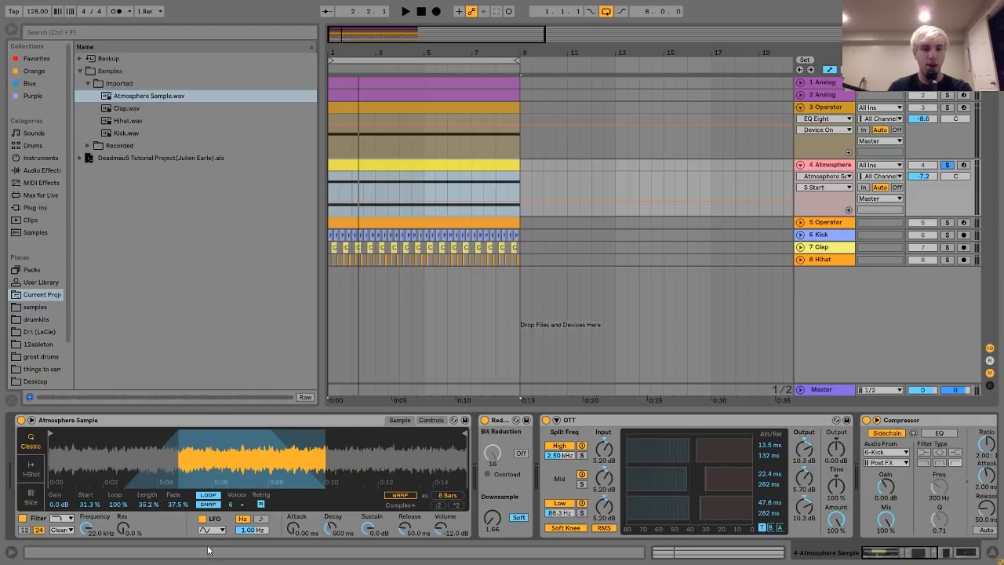
Step: Play the Atmosphere track with the sample's loop Fade at 0%, and set the Fade to 57.8%
left_click_drag(185, 503, 185, 525)
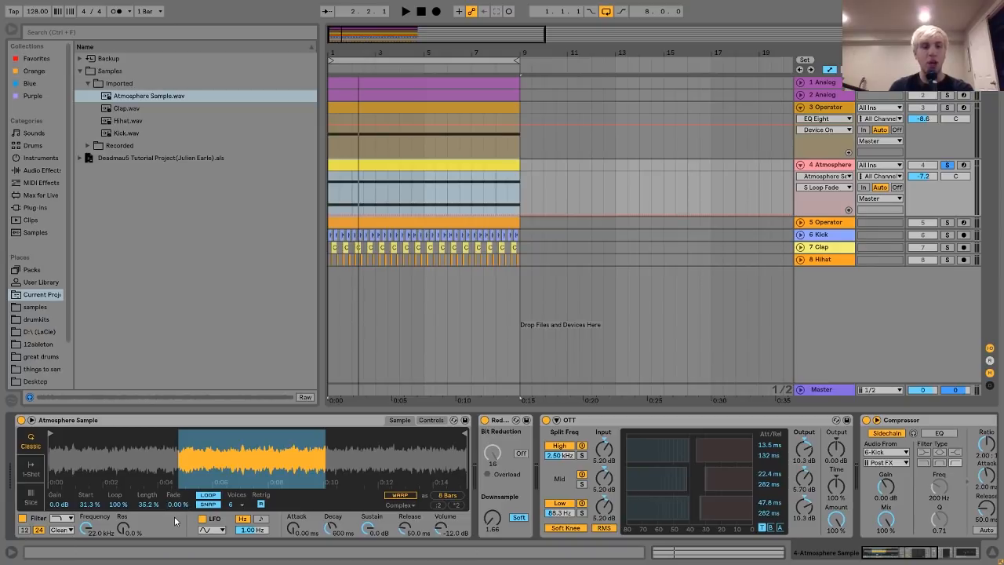
left_click_drag(179, 504, 179, 549)
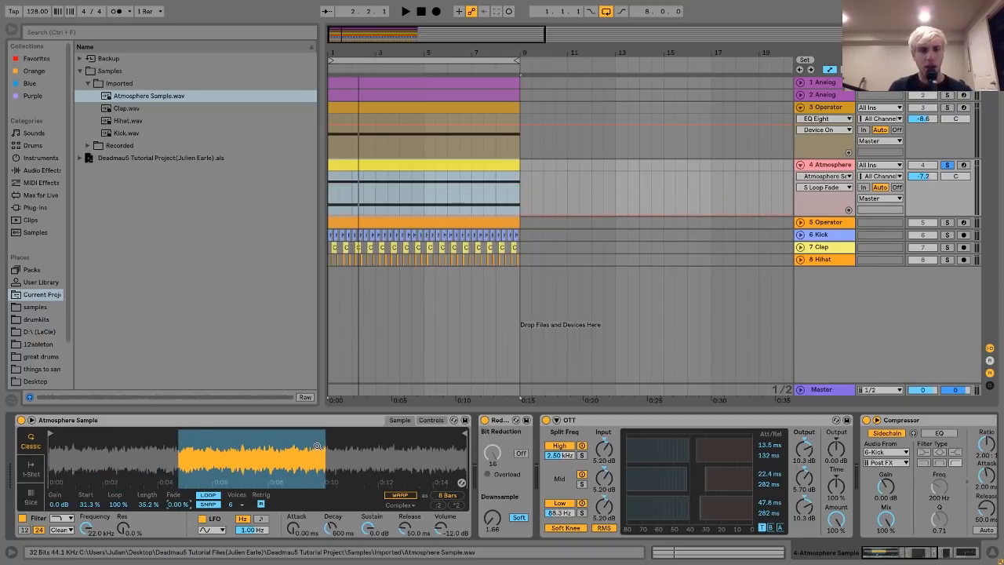
key("space")
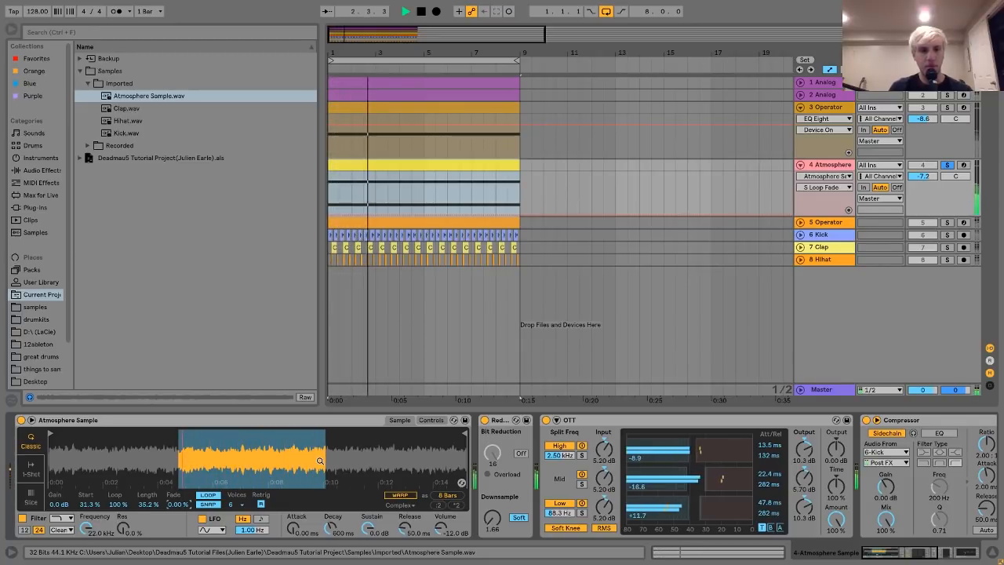
key("space")
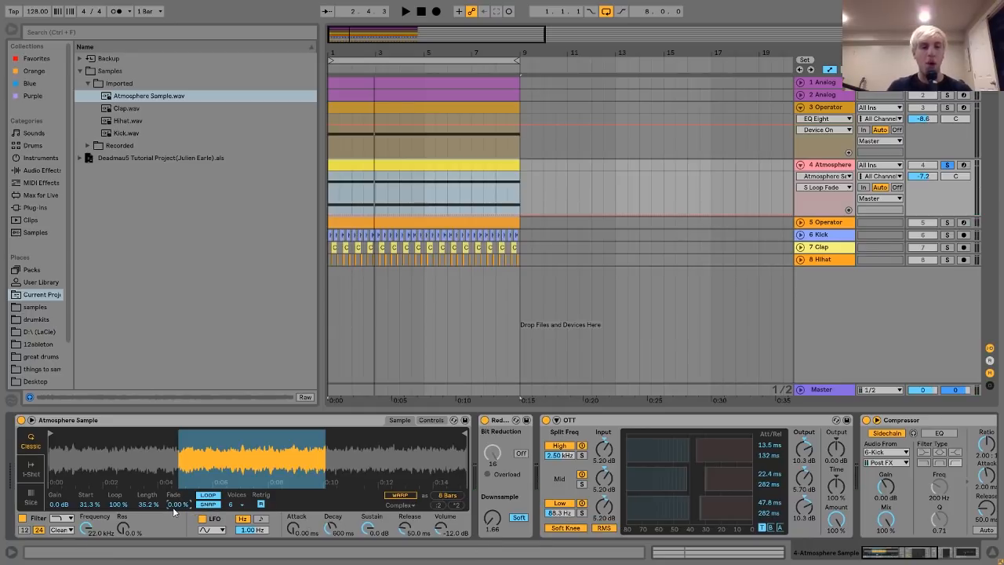
left_click_drag(178, 504, 178, 457)
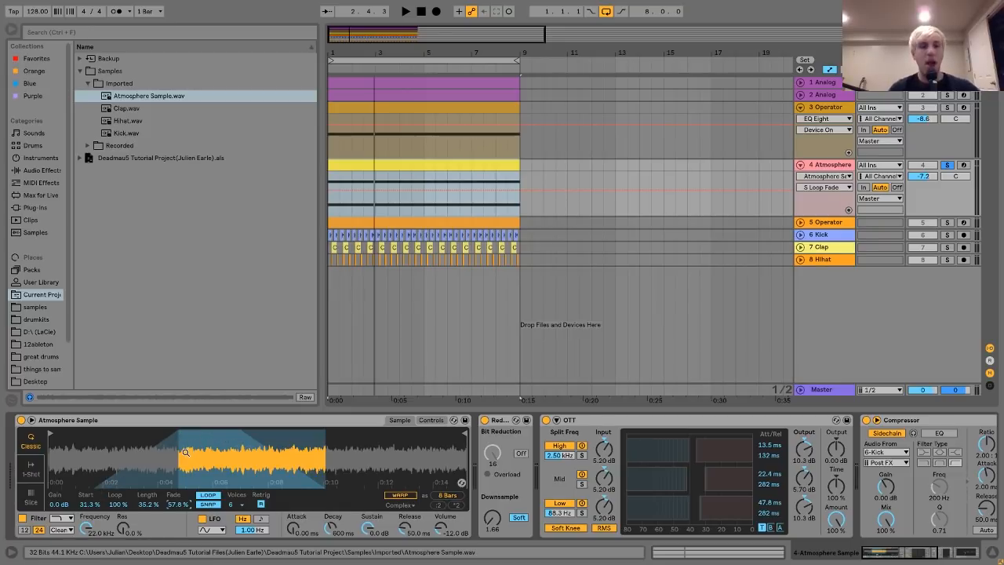
Step: Play the soloed Atmosphere track to hear the sample's crossfaded loop
key("space")
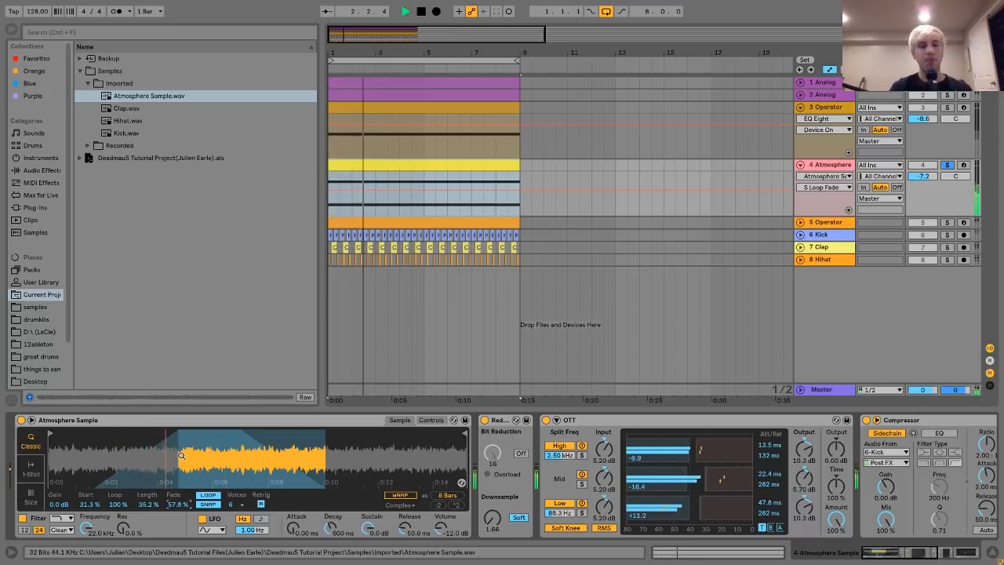
key("space")
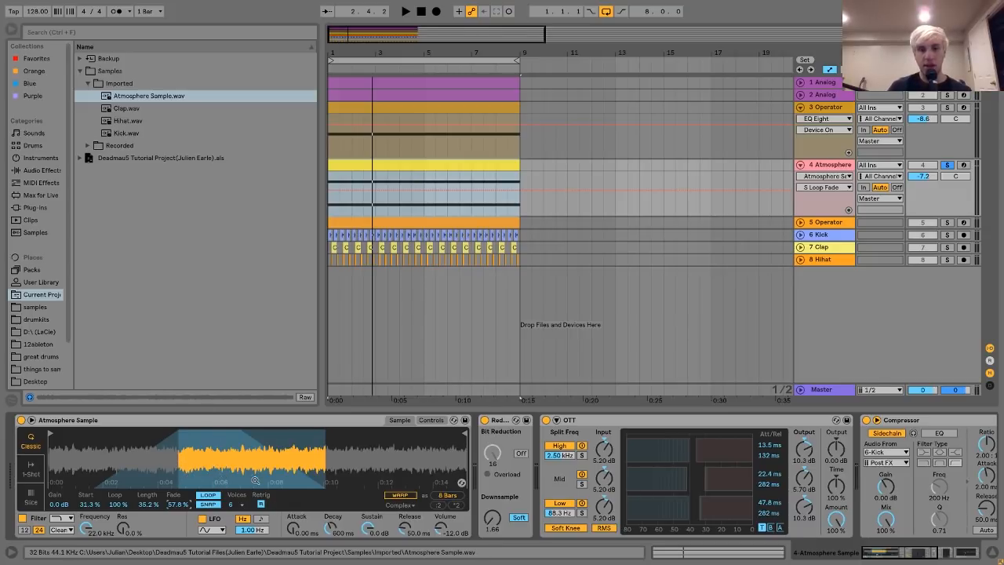
scroll(342, 502, "down", 1)
scroll(342, 502, "up", 1)
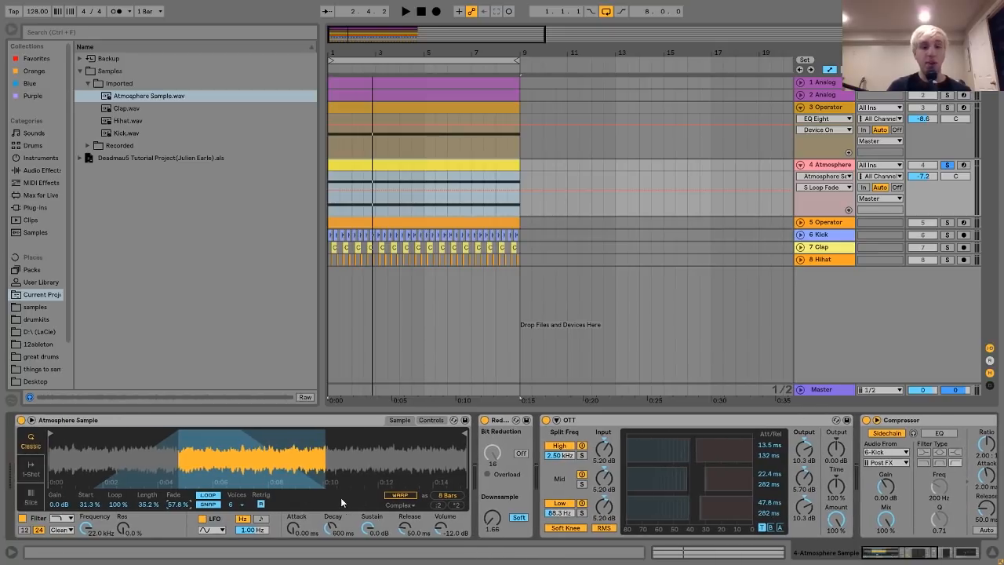
Step: Compare the Atmosphere track during playback with its Redux effect bypassed and enabled
scroll(342, 502, "down", 1)
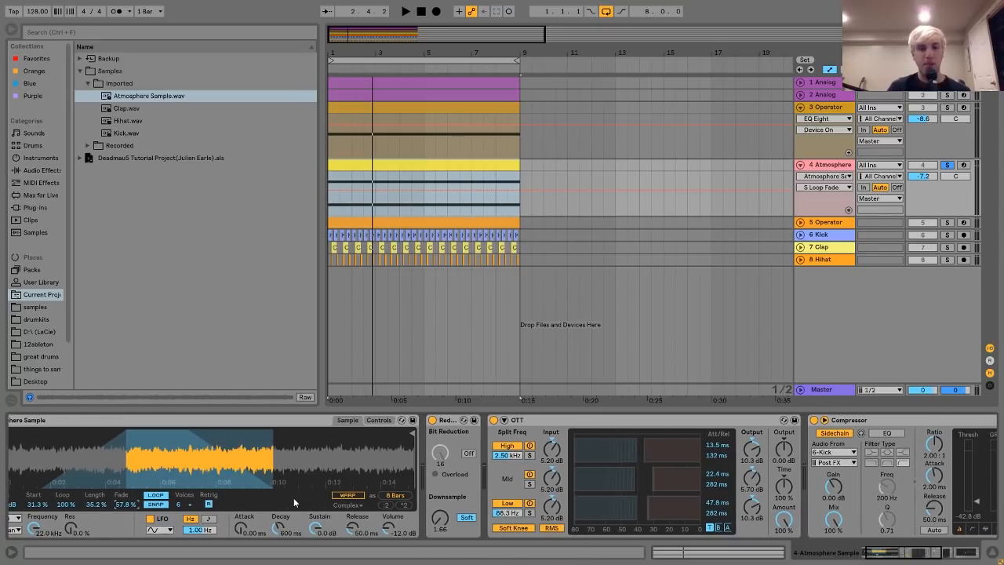
scroll(294, 502, "down", 2)
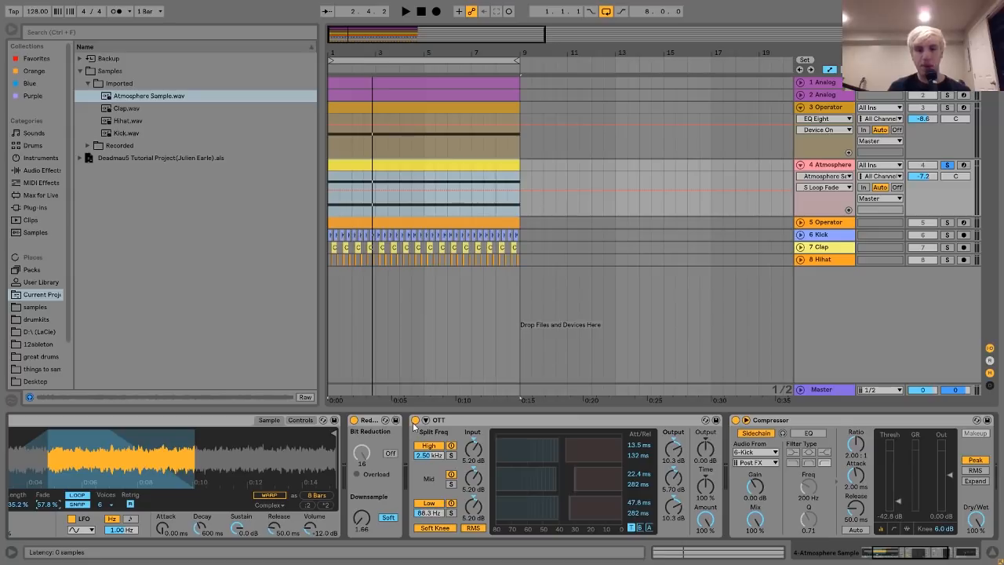
key("space")
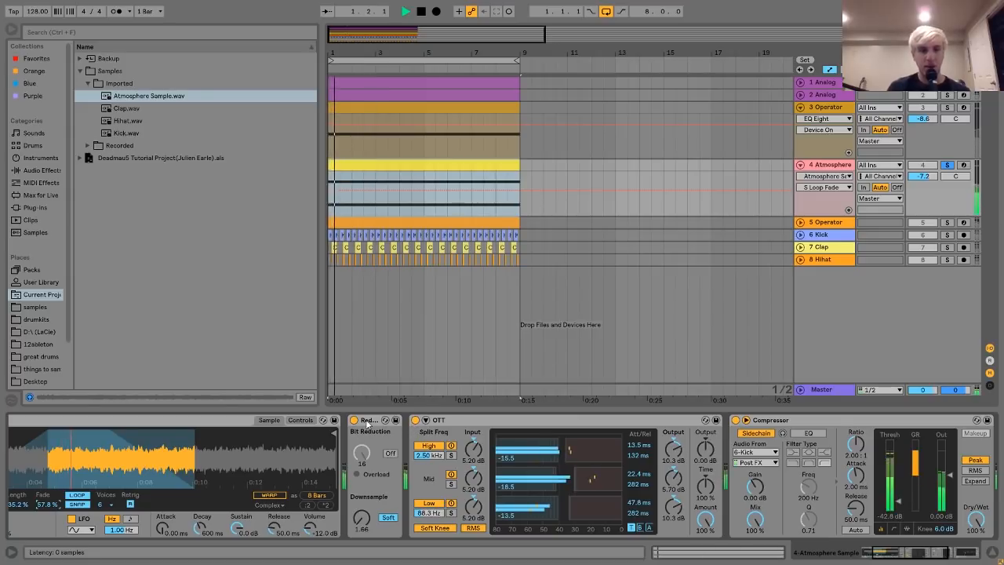
left_click(355, 422)
left_click(354, 421)
key("space")
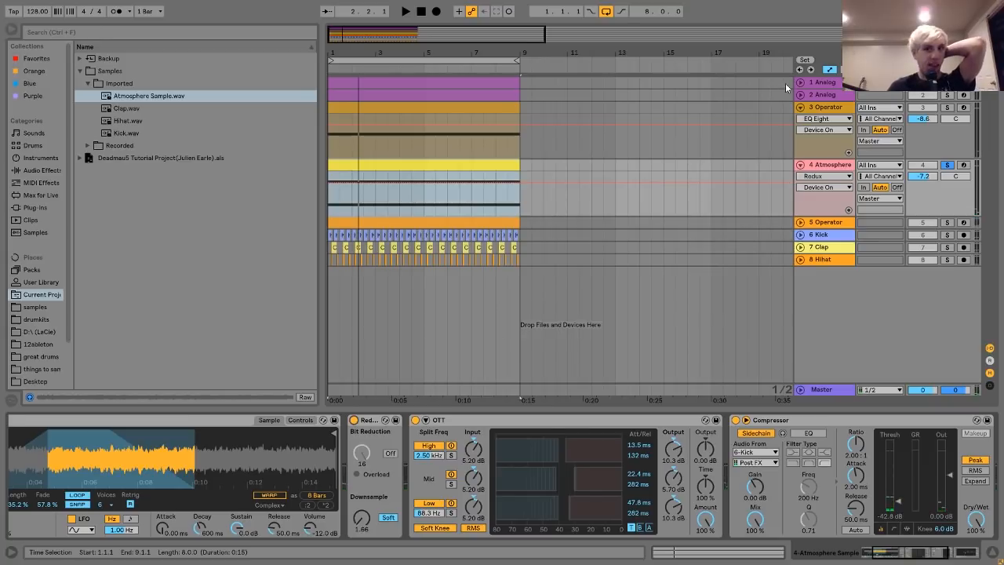
Step: Bypass both Redux and OTT on the Atmosphere track, listening to the sound without them
left_click(355, 421)
left_click(416, 420)
left_click(416, 420)
key("space")
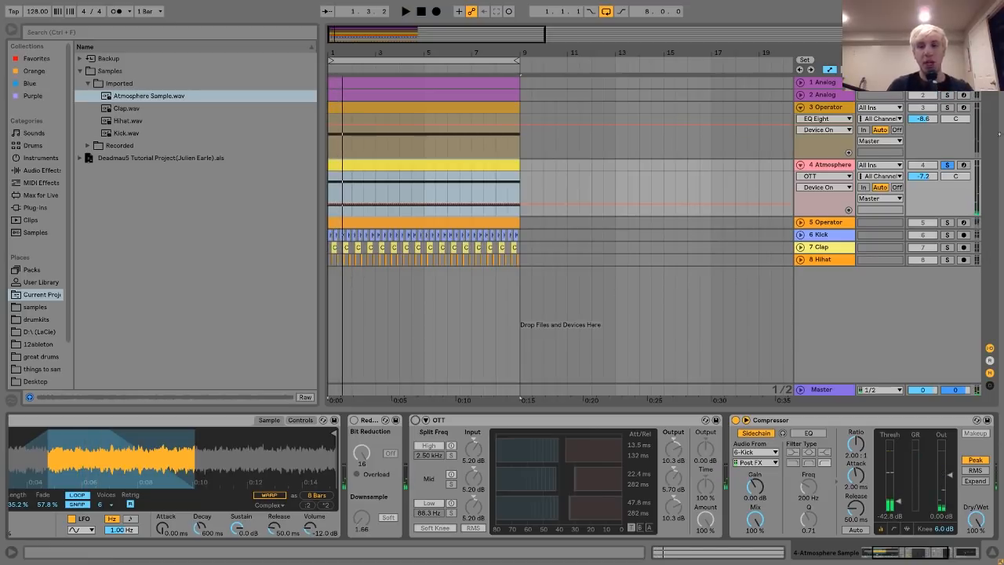
Step: Examine the Atmosphere track's EQ Eight low cut in the enlarged display during playback
scroll(814, 450, "down", 5)
scroll(750, 486, "down", 1)
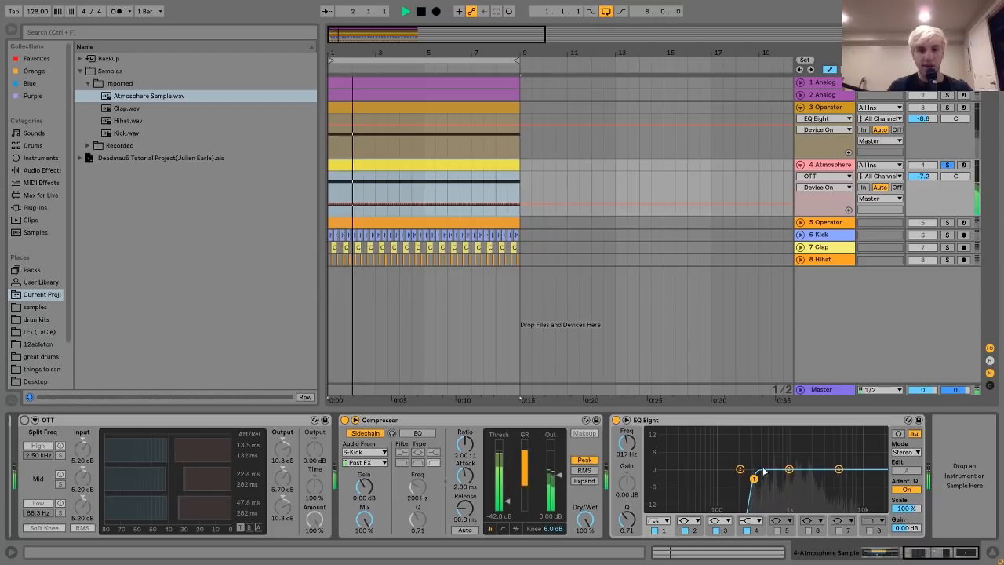
left_click(627, 420)
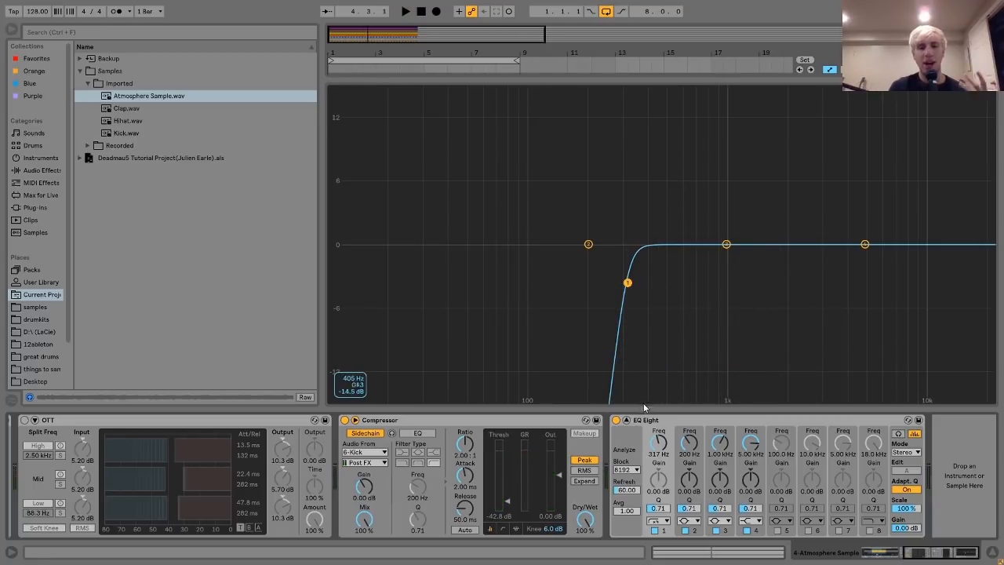
left_click(625, 420)
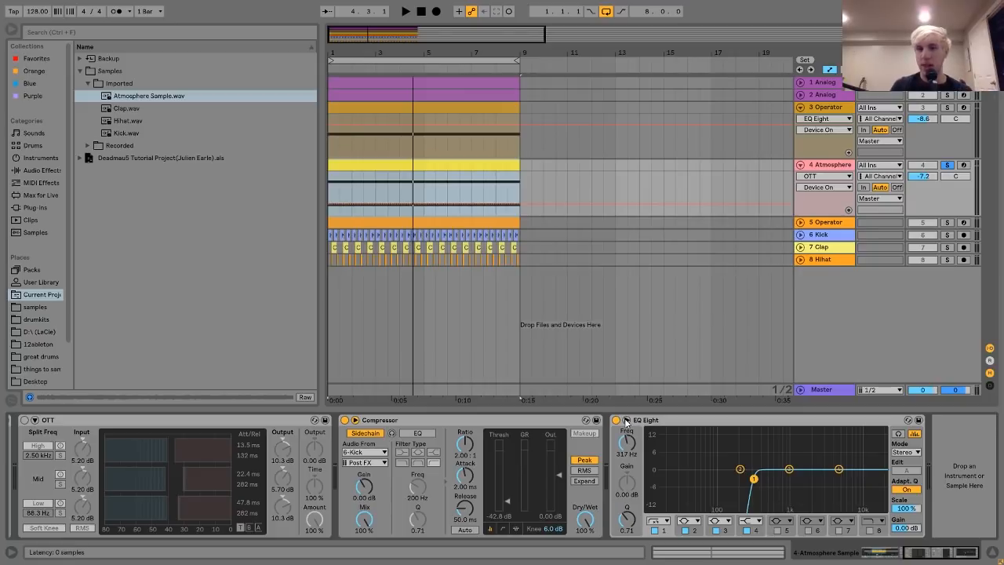
Step: Re-enable Redux on the Atmosphere track and play the result with OTT still bypassed
scroll(533, 487, "up", 5)
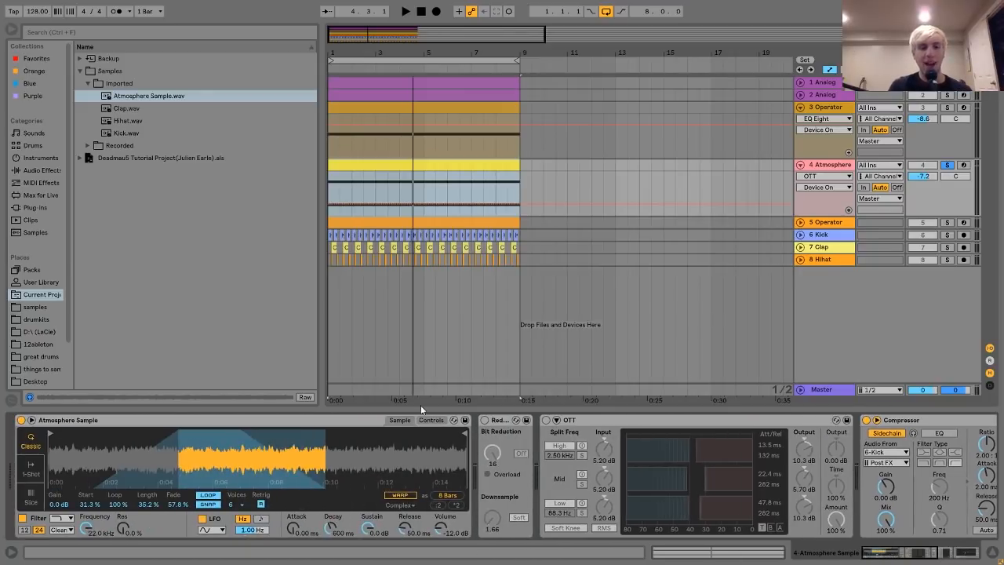
key("space")
scroll(482, 423, "down", 5)
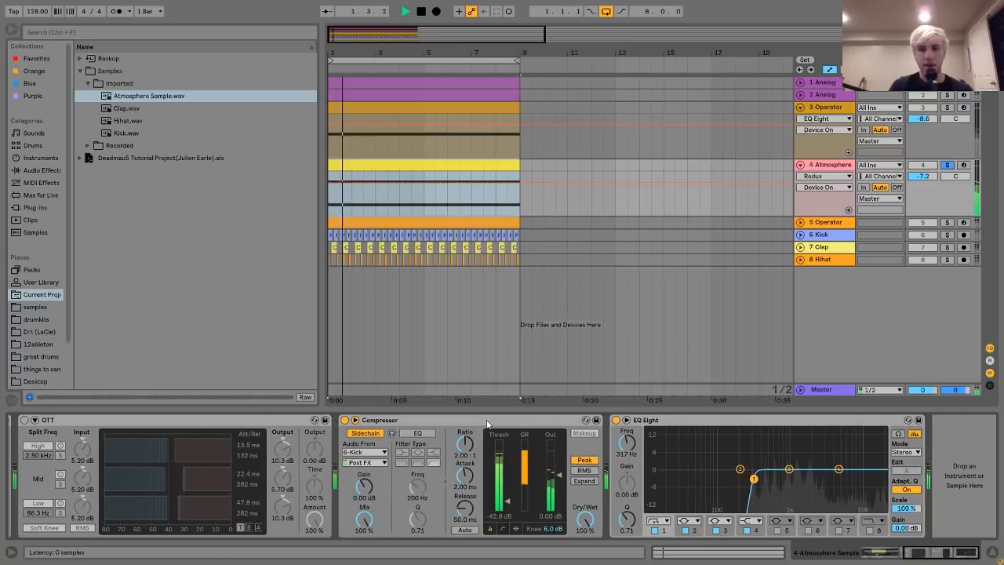
scroll(487, 419, "down", 2)
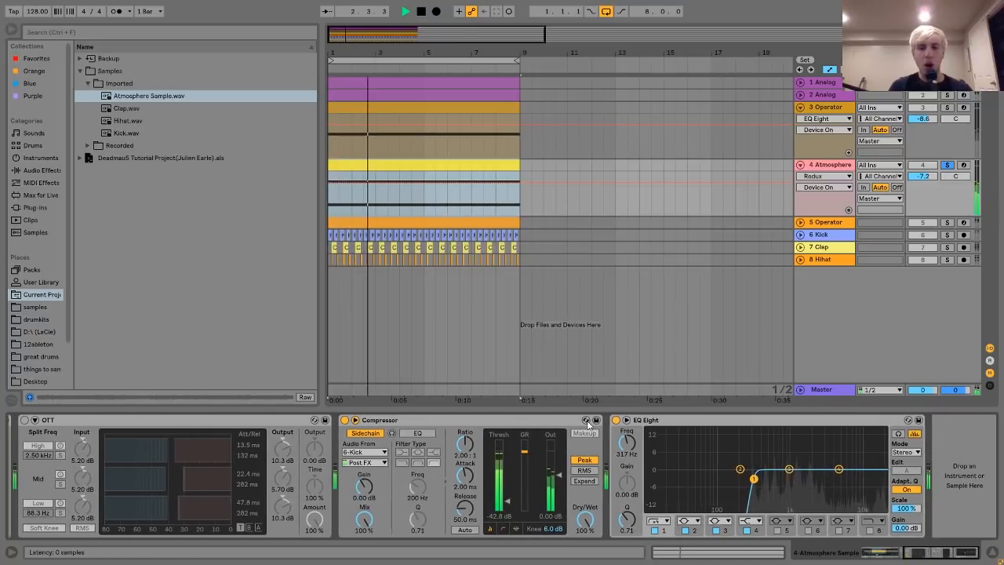
Step: Inspect the high frequencies Redux adds in EQ Eight's enlarged spectrum, and collapse the display
left_click(627, 420)
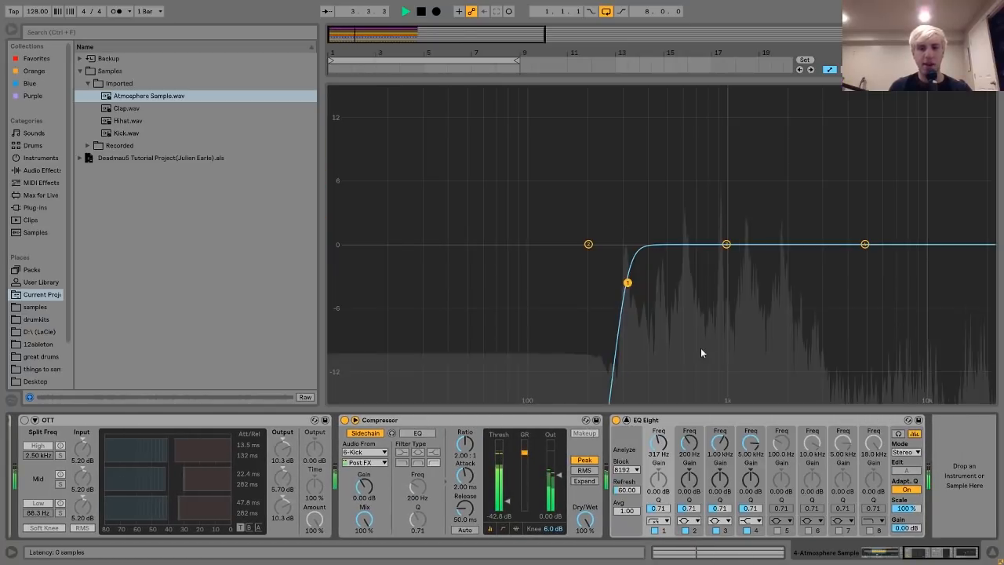
key("space")
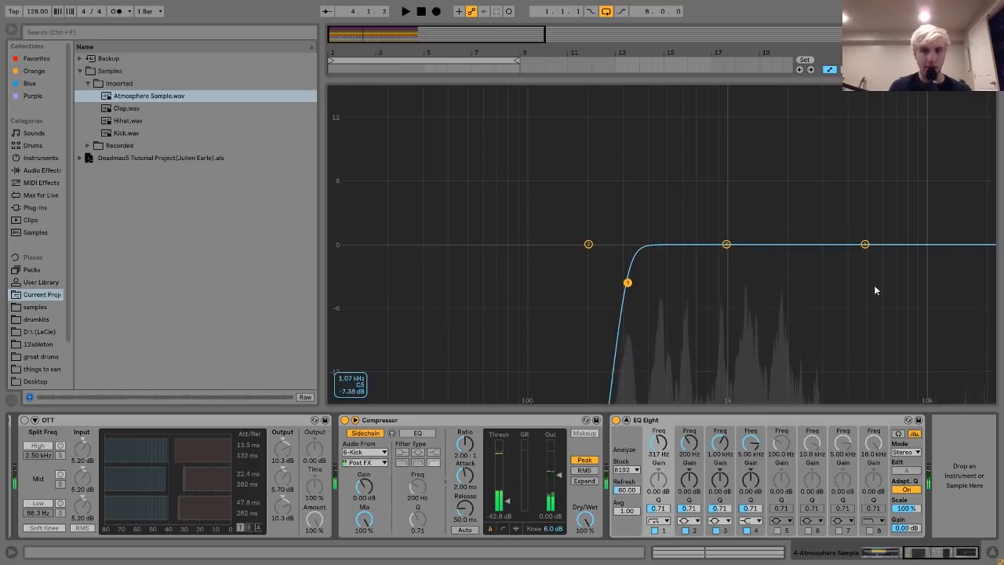
left_click(627, 420)
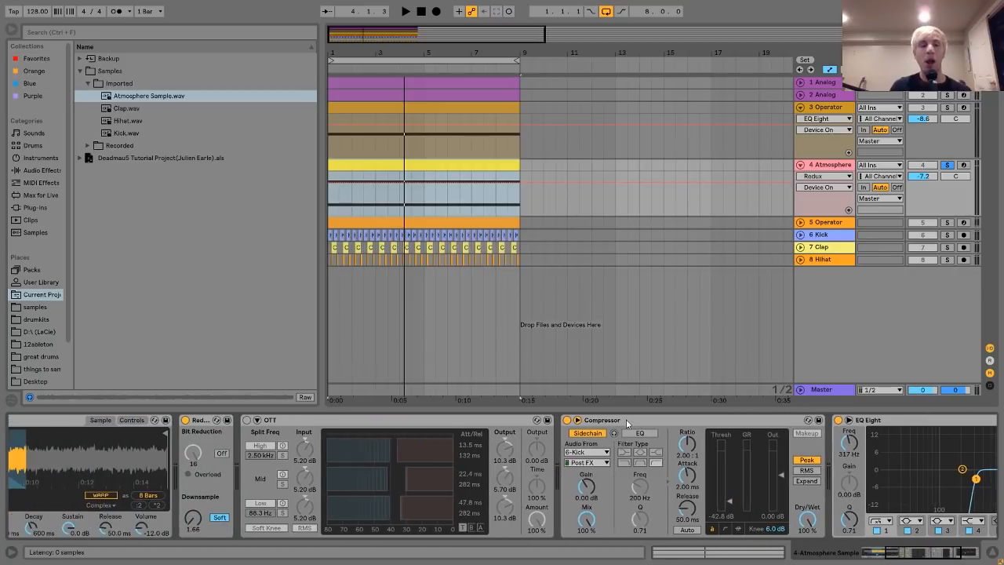
Step: Re-enable OTT on the Atmosphere track and play the track through its effect chain
left_click(364, 420)
key("space")
scroll(363, 424, "right", 5)
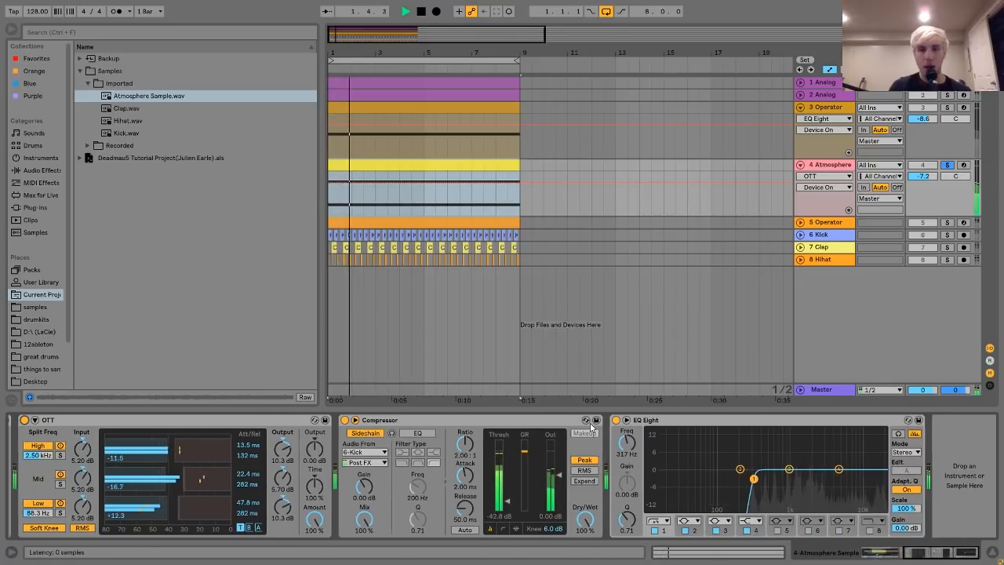
key("space")
Step: Review the OTT settings and the Compressor sidechained to 6-Kick on the Atmosphere track
scroll(333, 507, "left", 5)
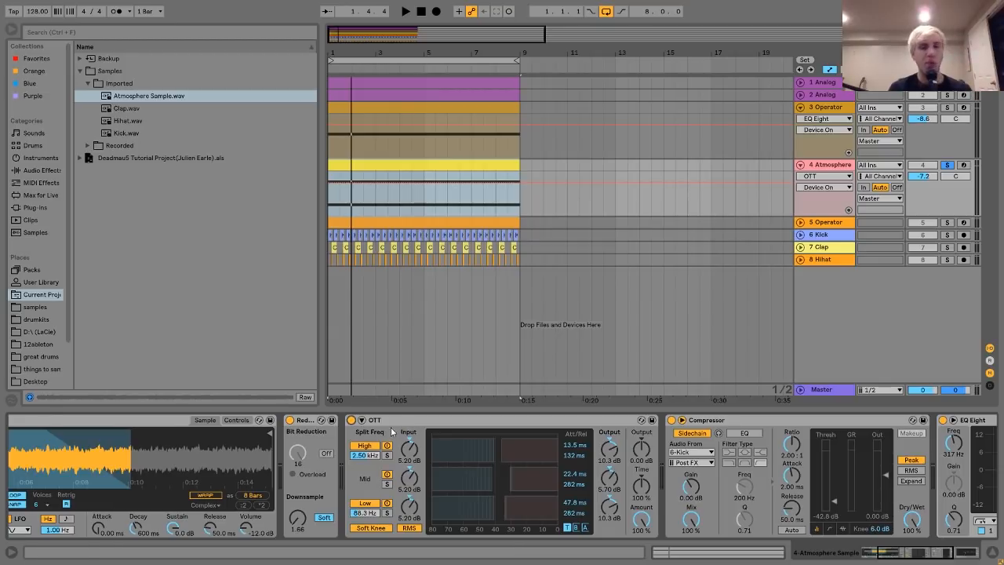
scroll(545, 497, "right", 5)
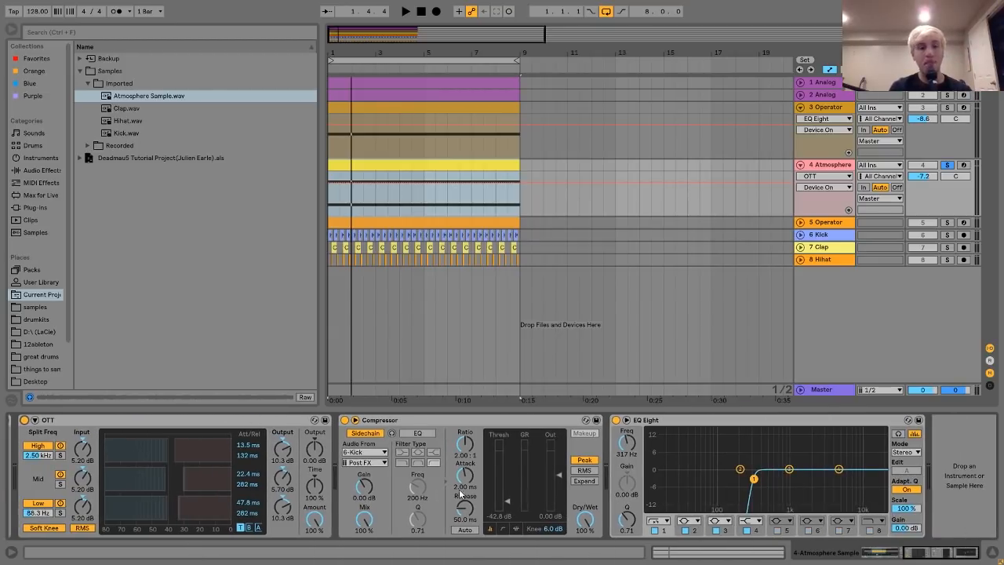
left_click(379, 421)
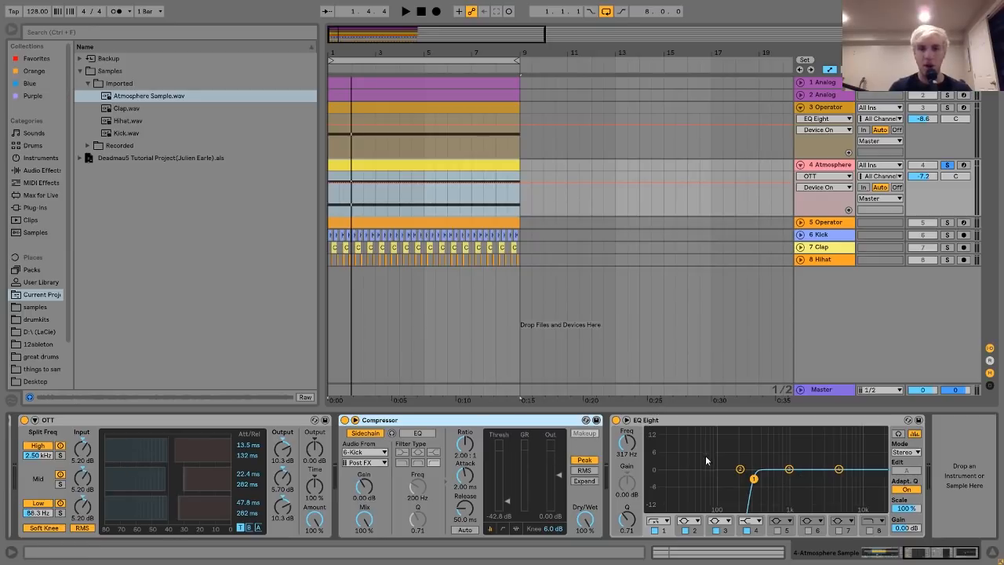
Step: Compare the Atmosphere track with EQ Eight bypassed and enabled, leaving EQ Eight switched on
left_click(615, 420)
key("space")
left_click(615, 420)
left_click(615, 420)
key("space")
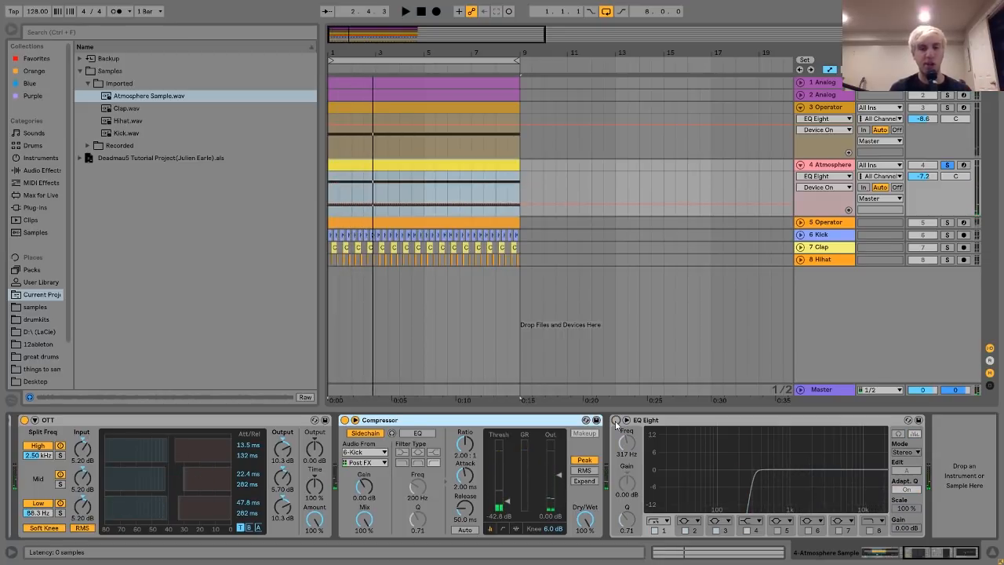
left_click(616, 421)
left_click(615, 420)
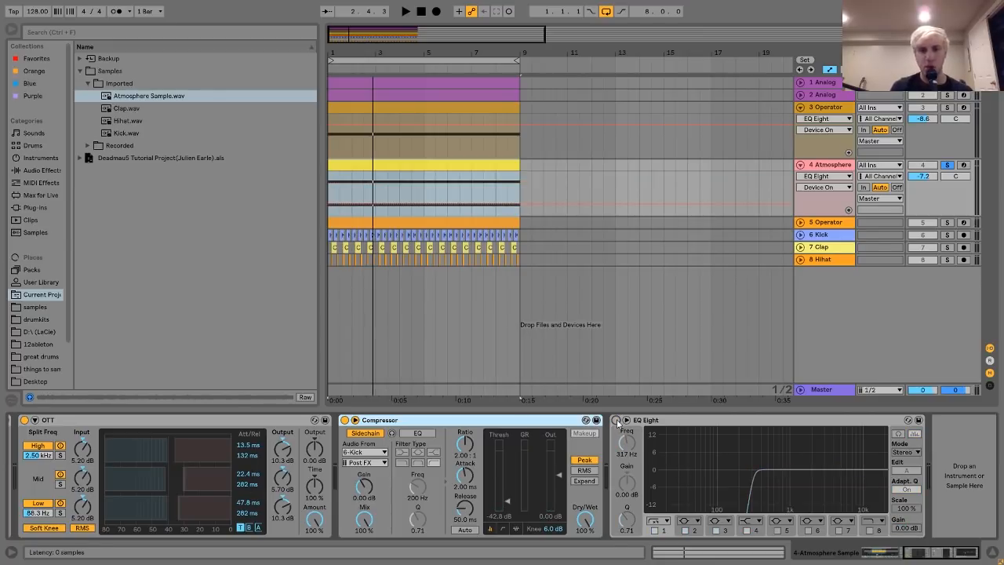
left_click(615, 420)
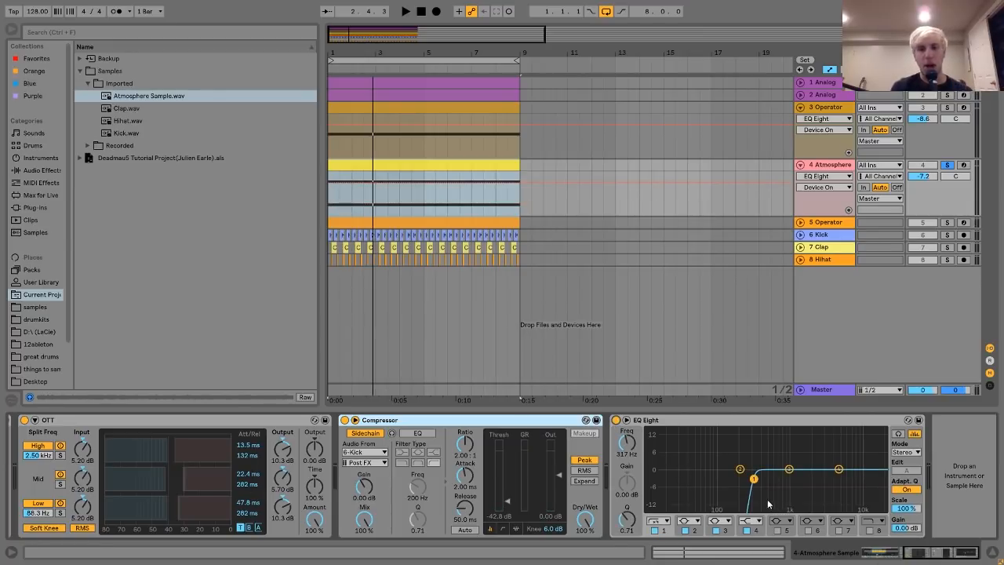
key("space")
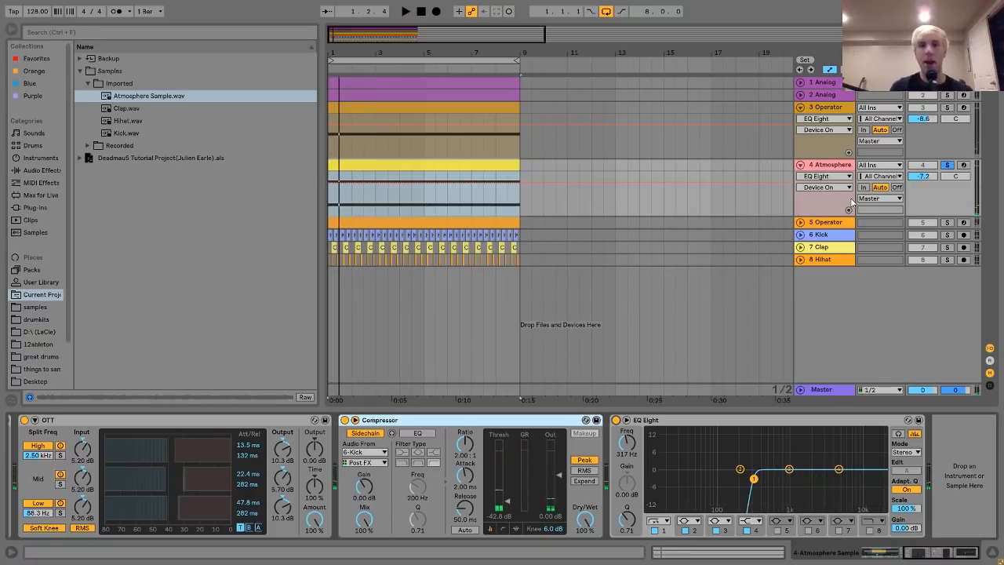
Step: Open the devices of track 5 Operator, solo the track and play it
left_click(829, 223)
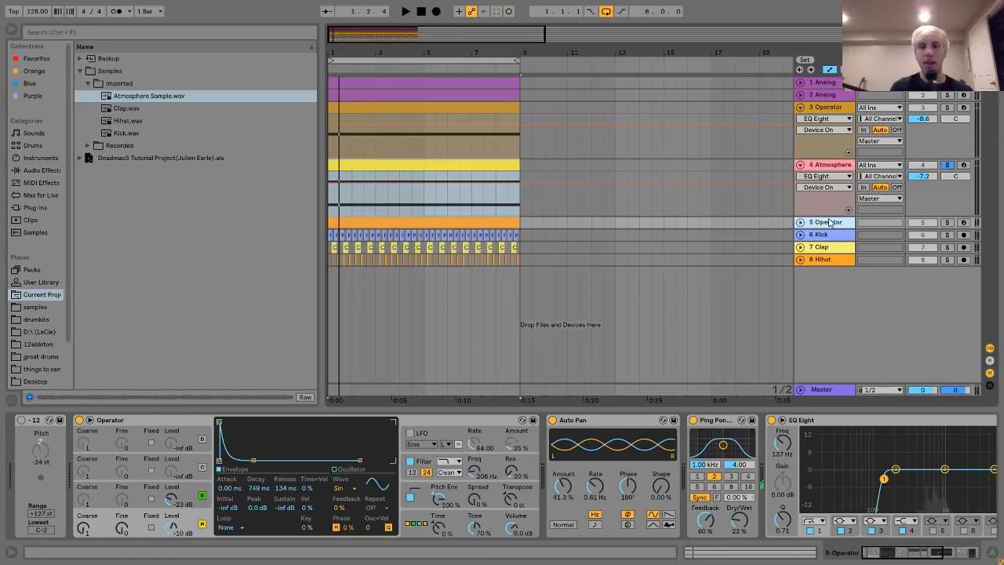
left_click(947, 222)
key("space")
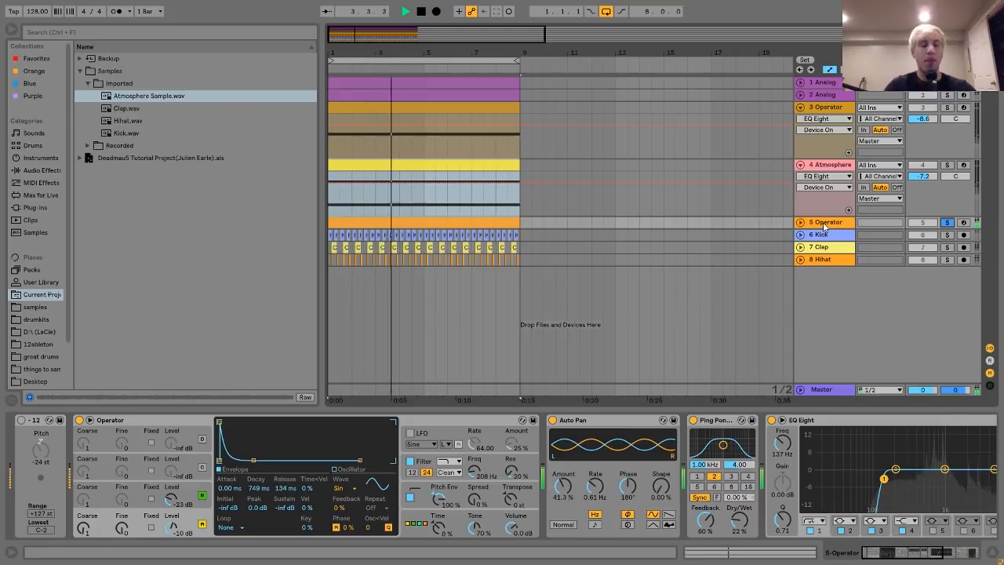
key("space")
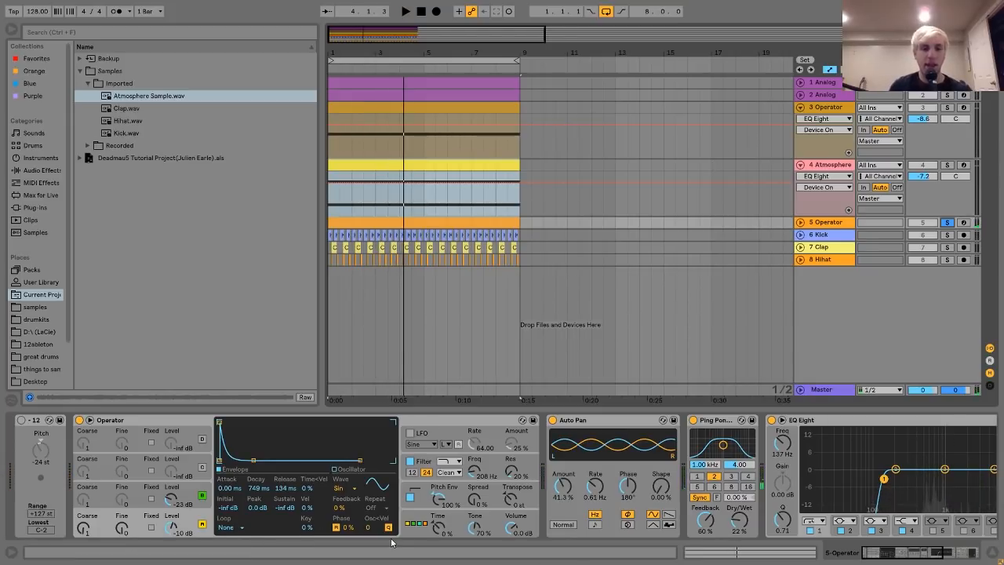
Step: Examine Operator's global settings and Oscillator A envelope, and compare them with track 1 Analog's filter envelope
left_click(418, 523)
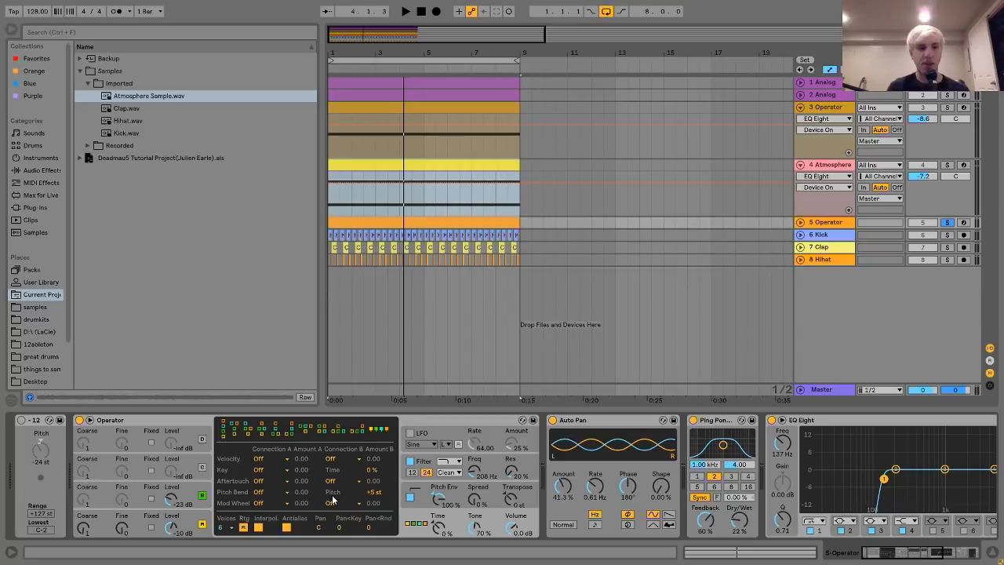
left_click(210, 514)
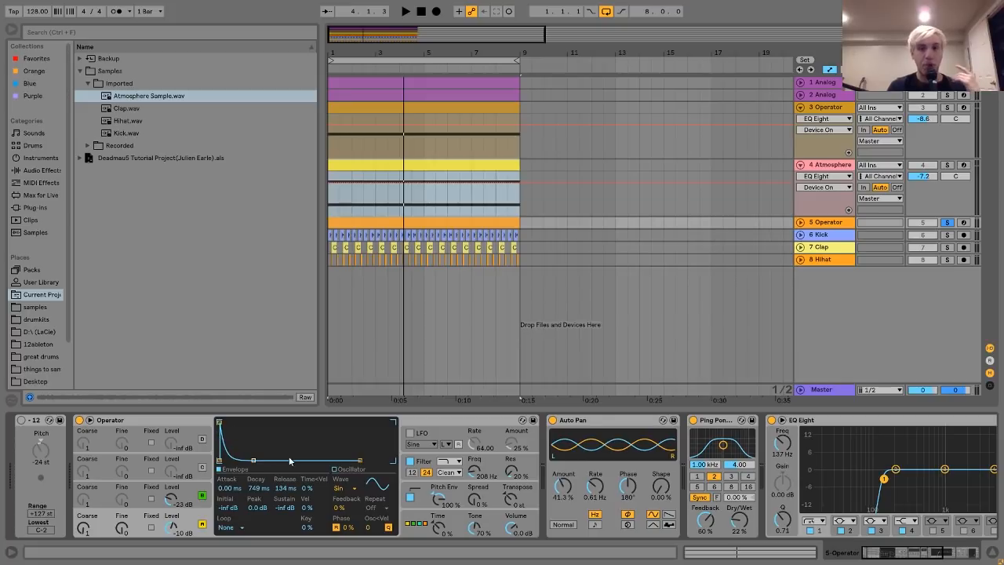
left_click(819, 84)
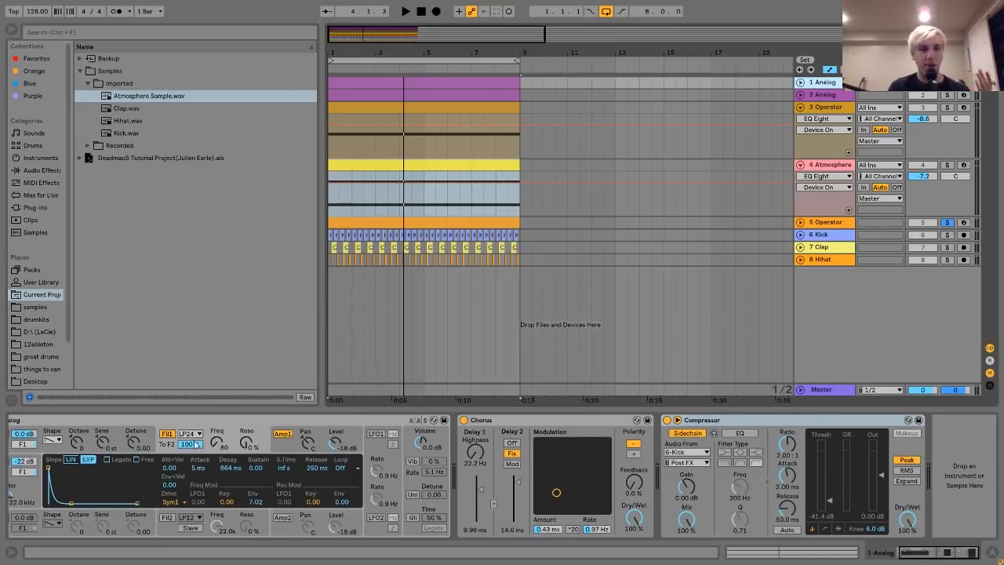
left_click(825, 223)
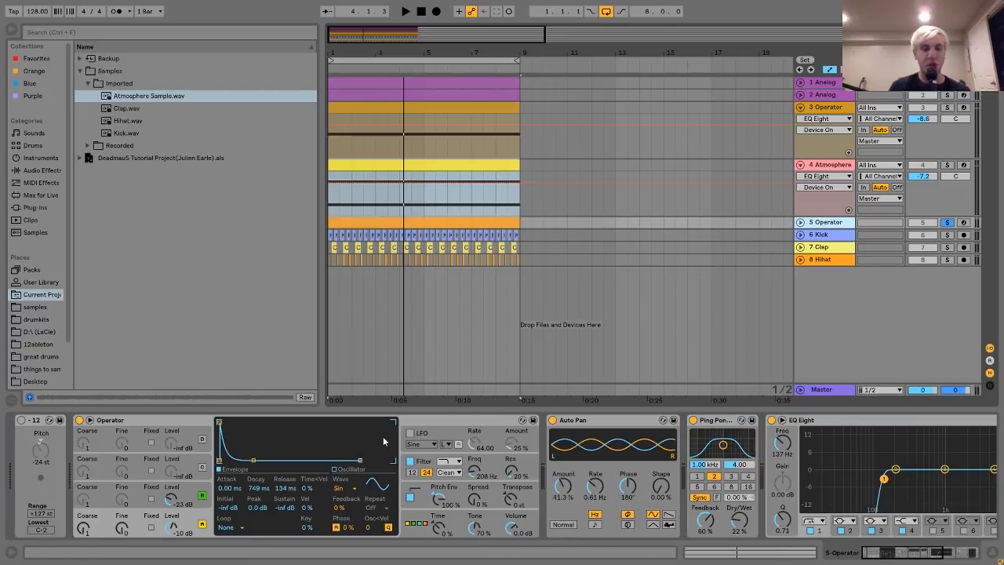
Step: Examine Oscillator B's noise envelope on track 5 Operator and compare the sound with Oscillator B off and on
key("space")
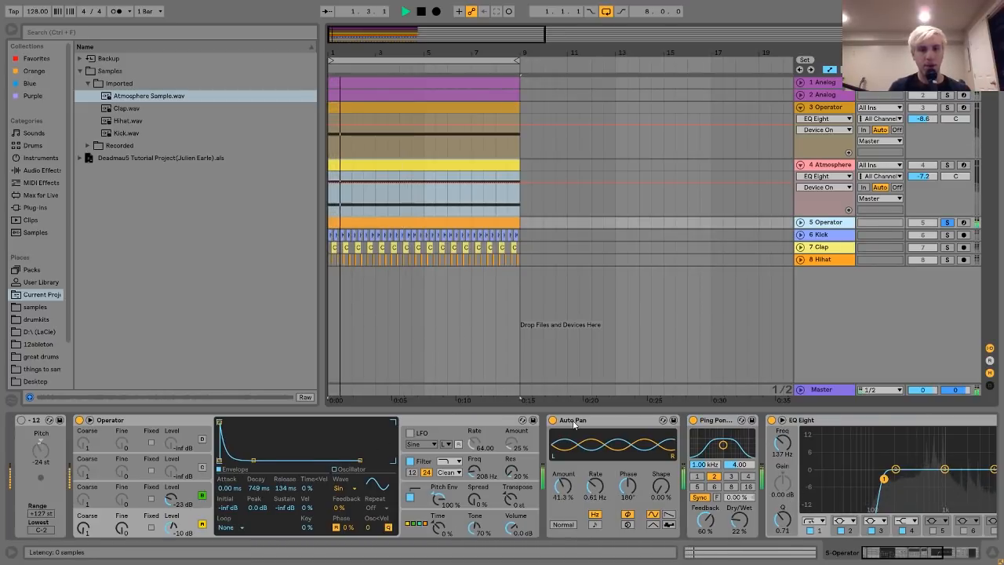
key("space")
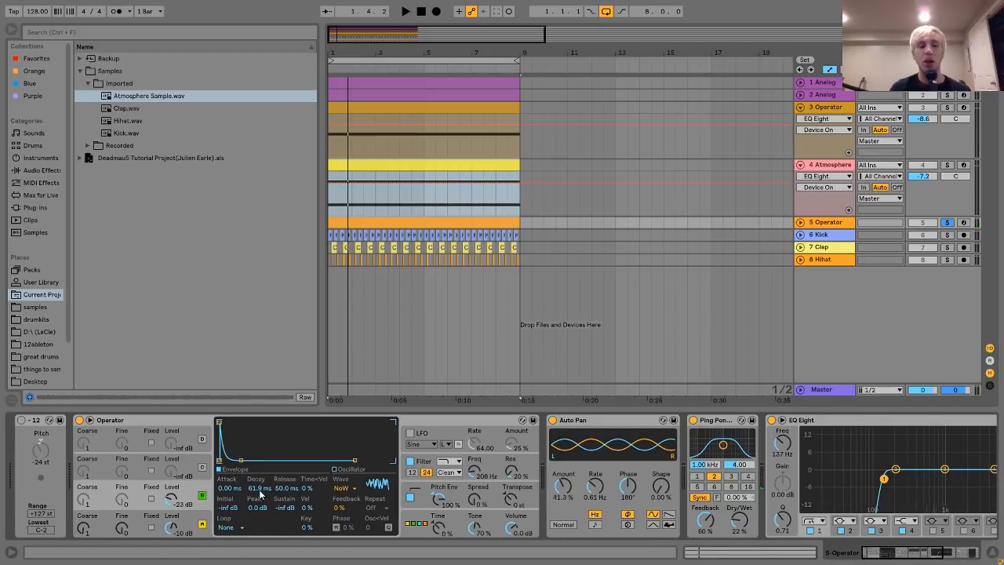
key("space")
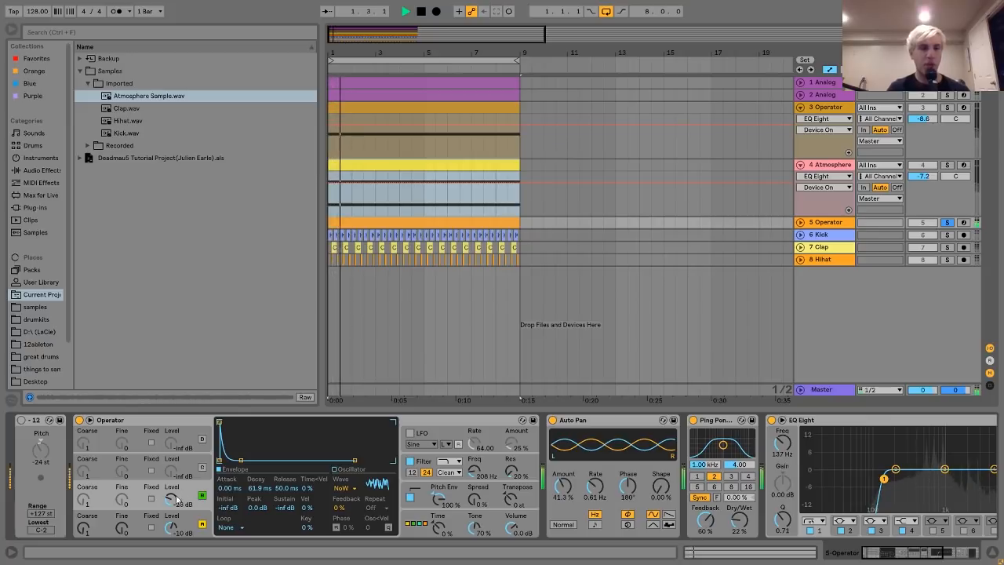
mouse_move(175, 499)
left_mouse_down()
mouse_move(174, 451)
mouse_move(174, 490)
left_mouse_up()
left_click(203, 497)
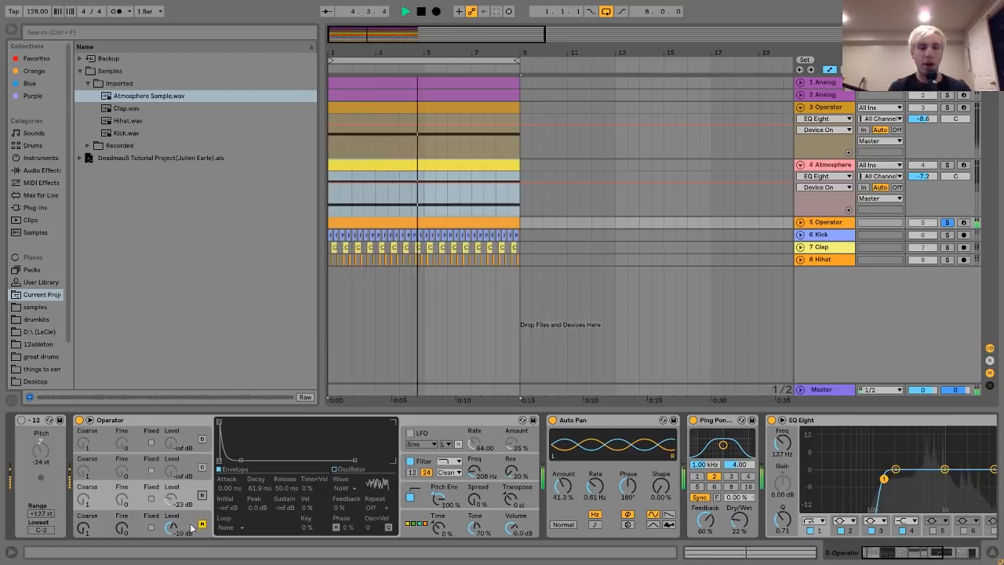
left_click(190, 530)
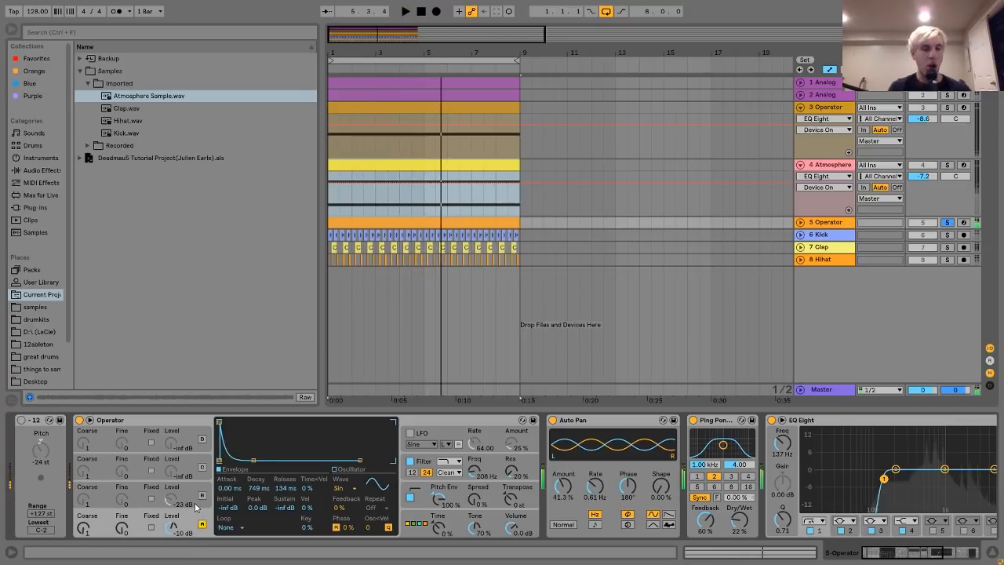
left_click(203, 497)
Step: Set Oscillator B's level to -16 dB during playback
key("space")
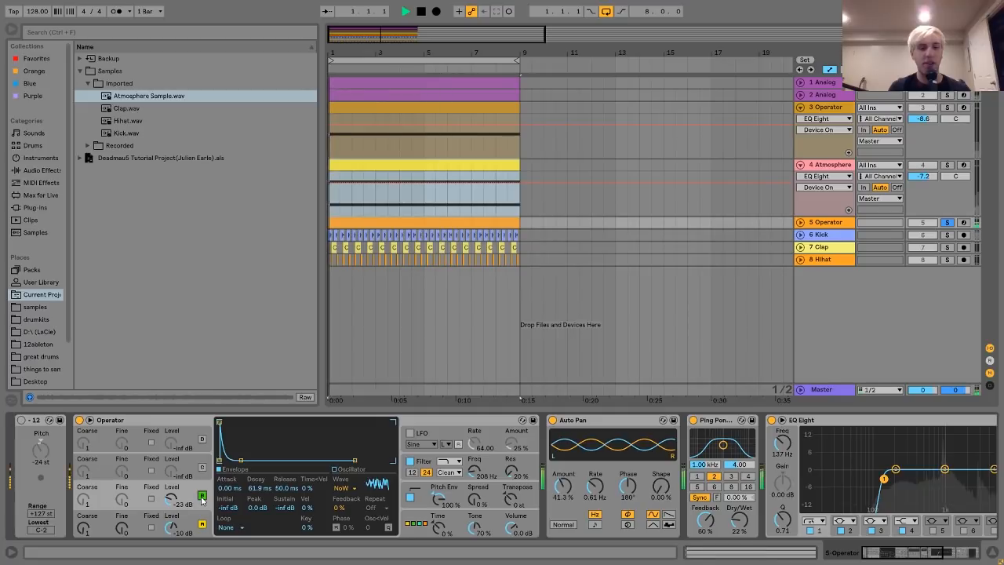
left_click_drag(171, 498, 169, 496)
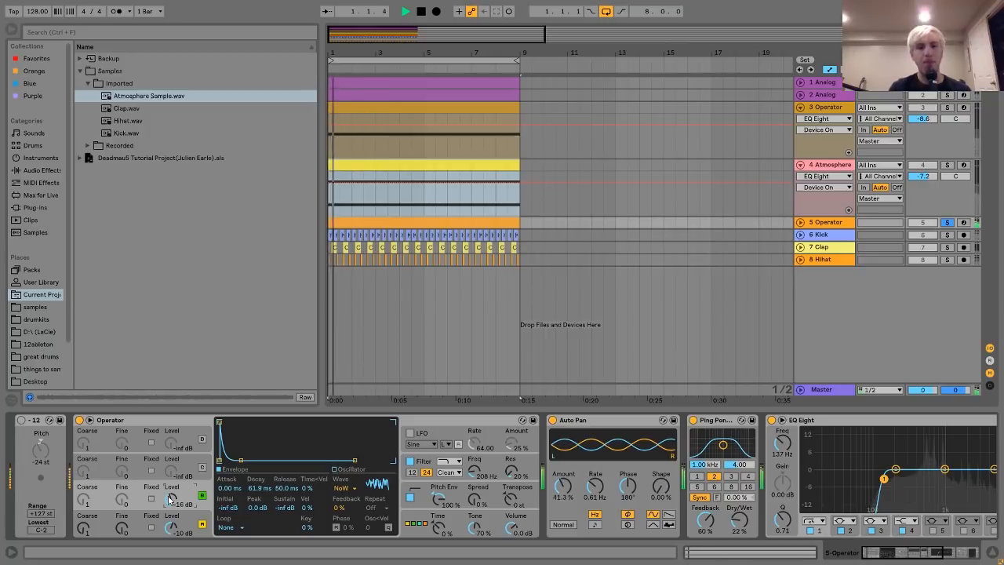
key("space")
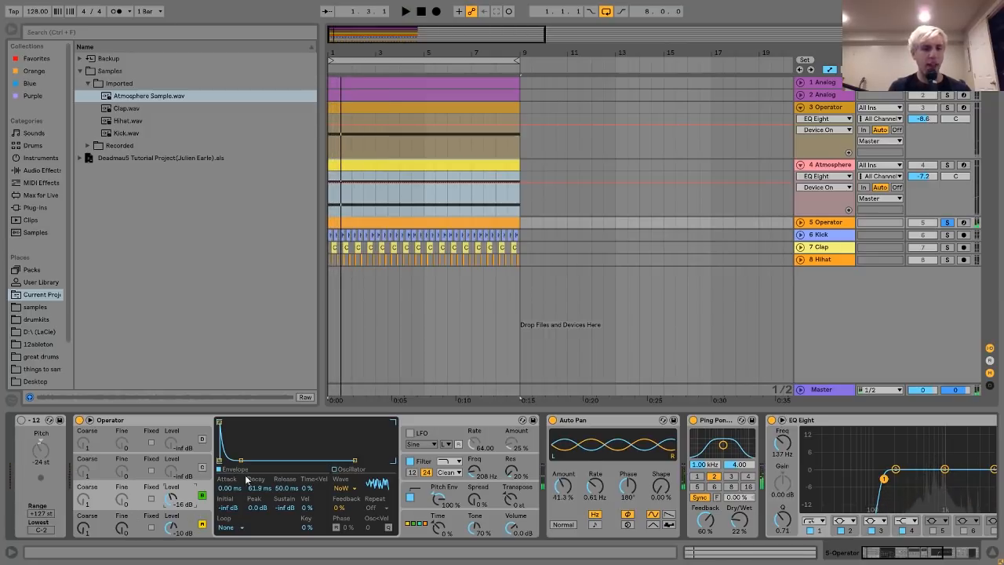
Step: Examine Operator's filter settings, including the Sine shaper and its drive, and play the track
left_click(421, 463)
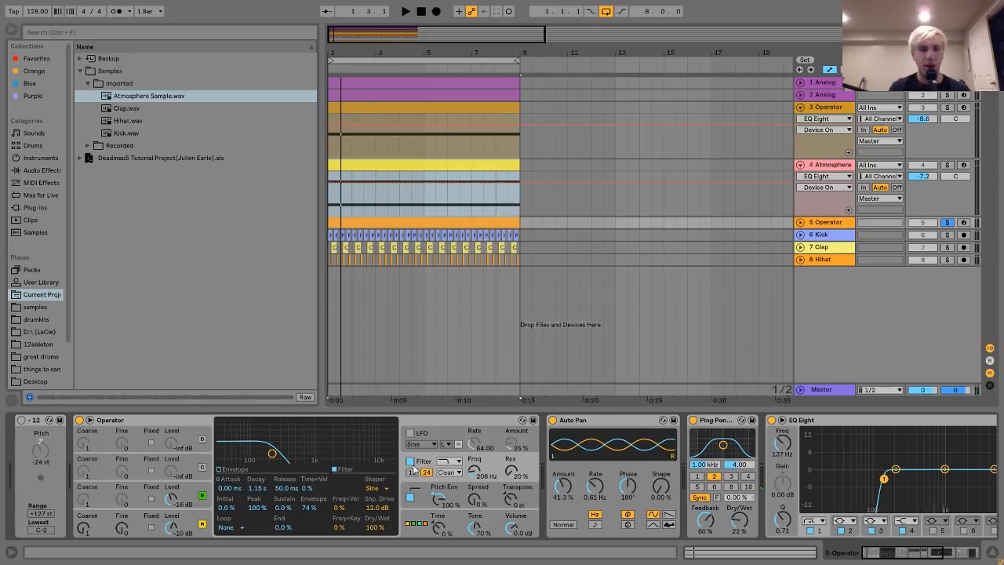
left_click(384, 492)
left_click(383, 492)
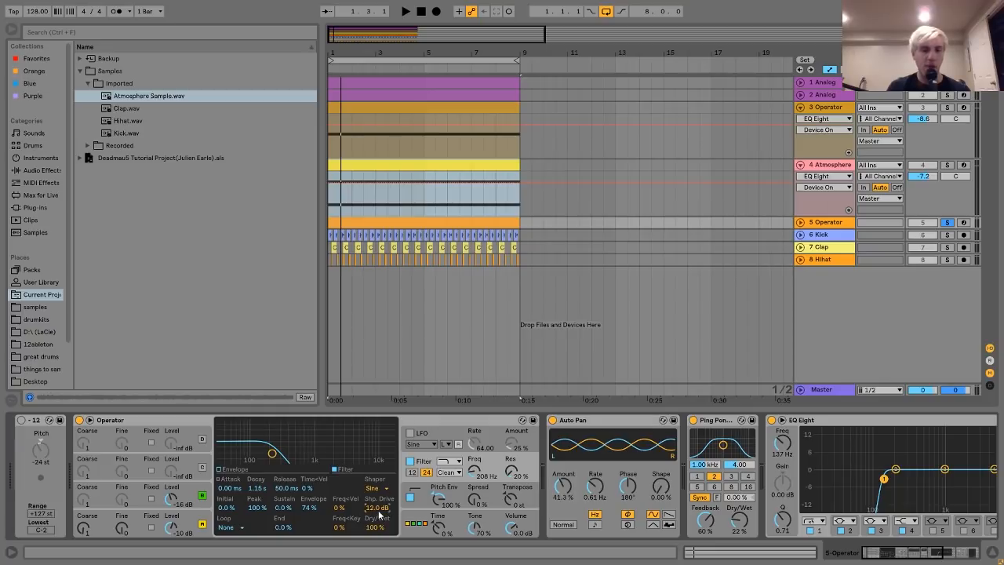
key("space")
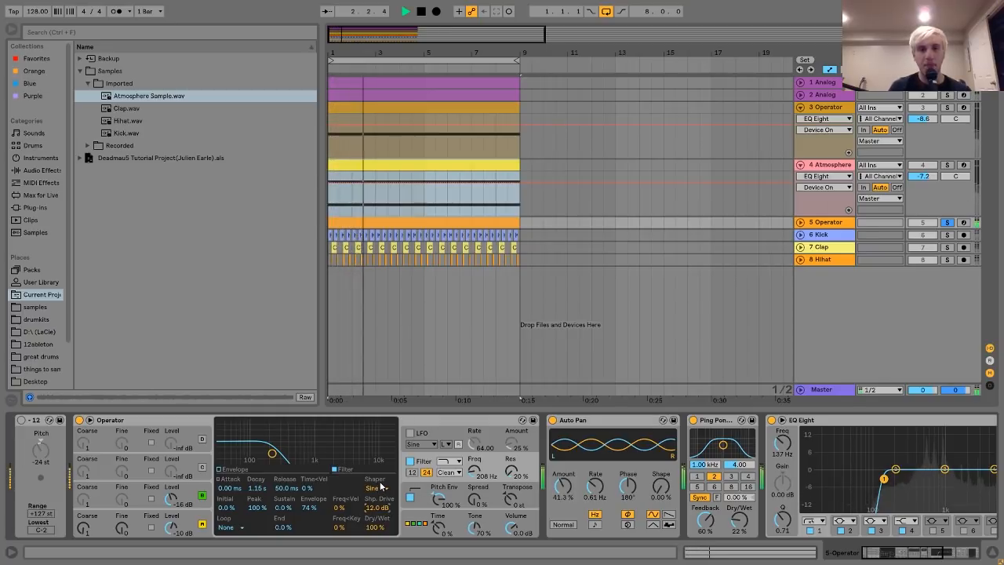
key("space")
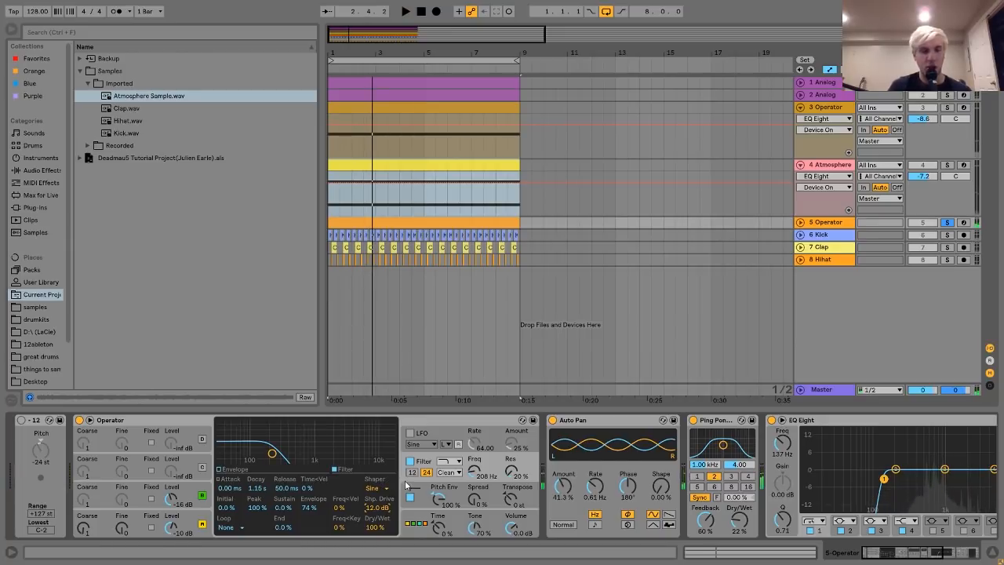
Step: Compare the track 5 Operator sound with its filter off and on, leaving the filter enabled
left_click(409, 461)
key("space")
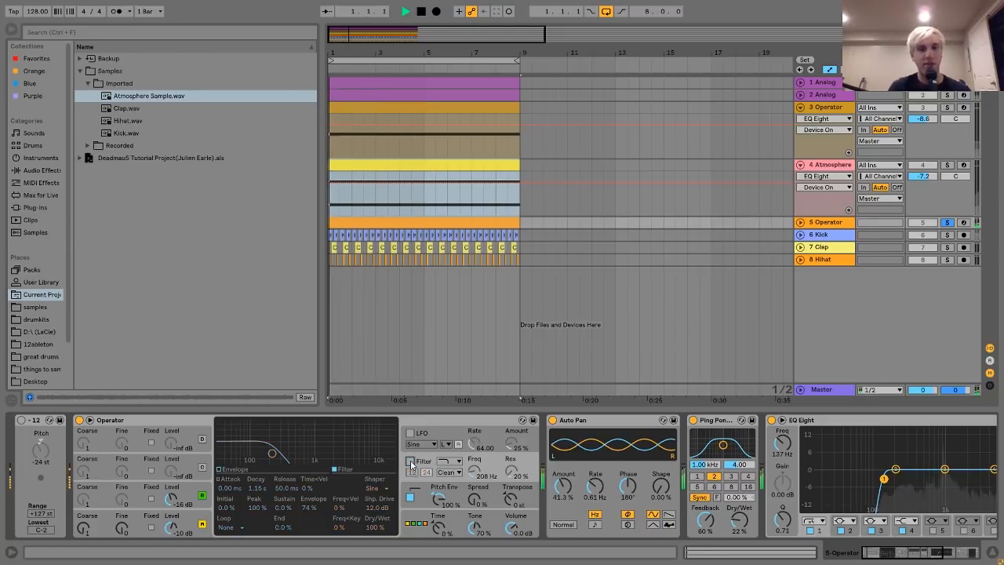
left_click(410, 461)
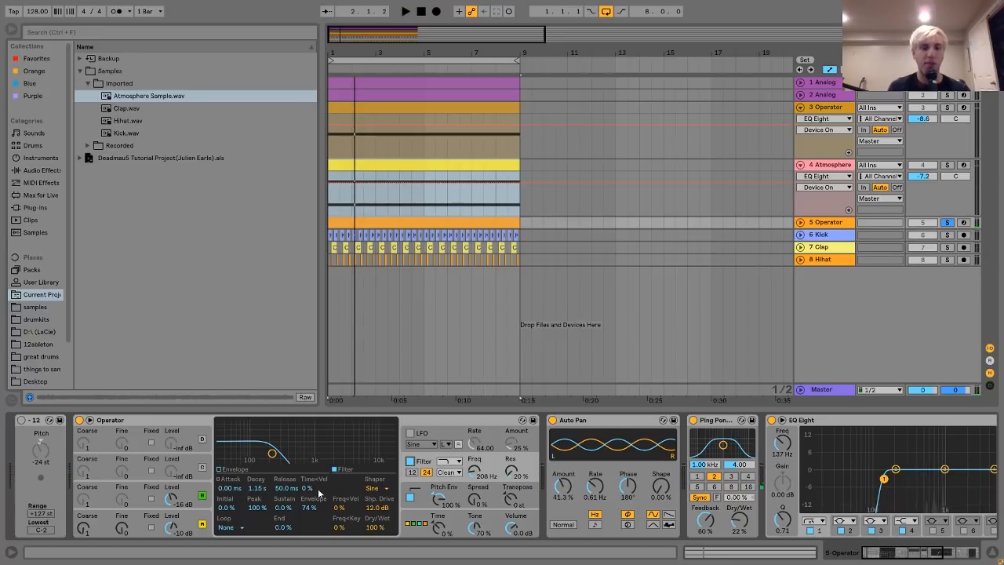
Step: Show the filter's envelope curve, try raising the filter frequency during playback and undo the frequency change
key("space")
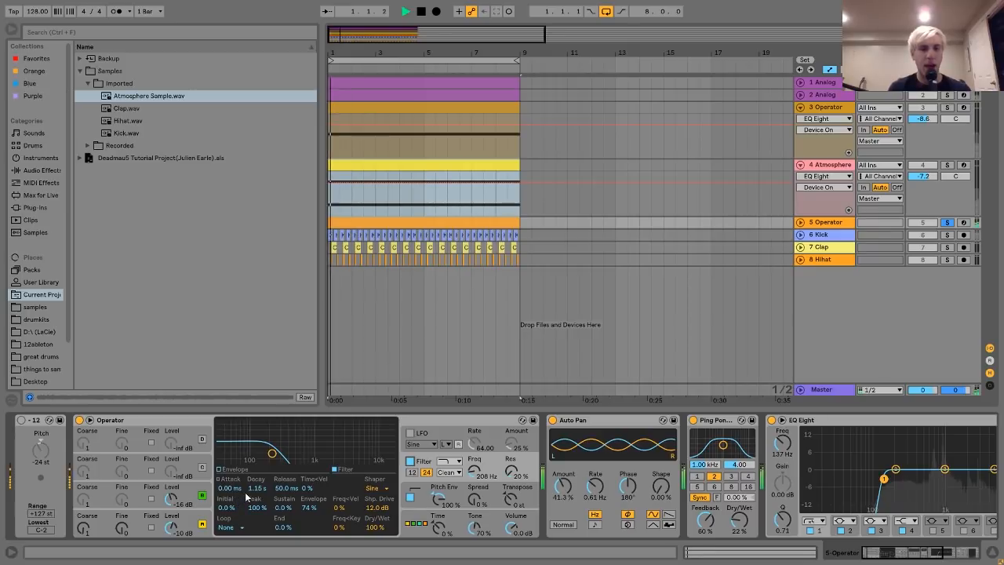
left_click(222, 469)
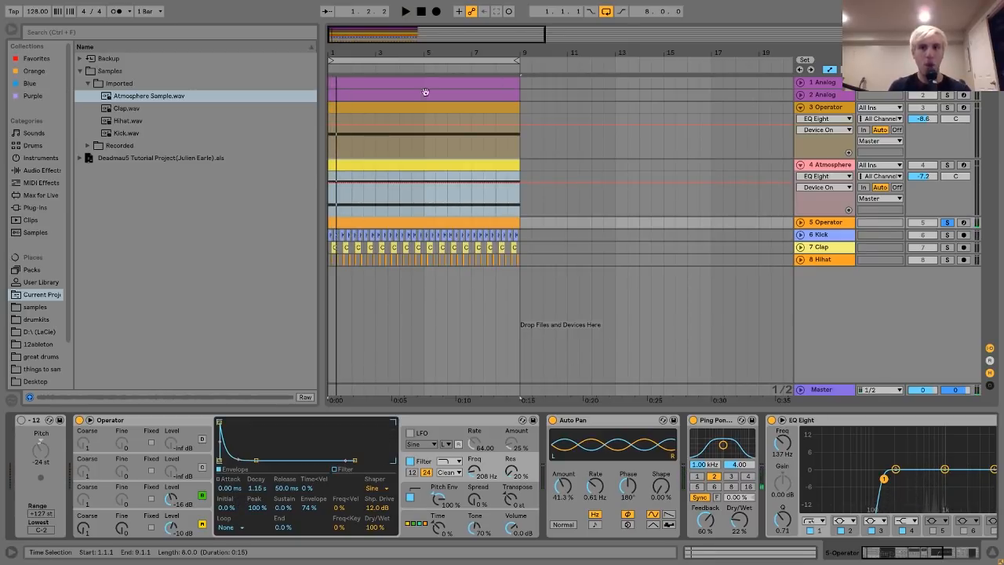
key("space")
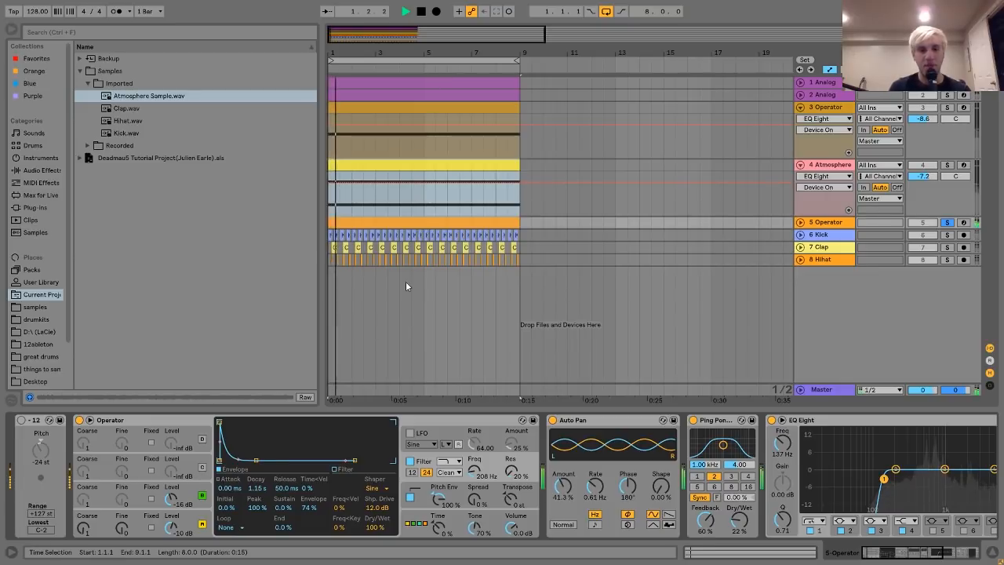
left_click_drag(471, 479, 471, 416)
key("ctrl+z")
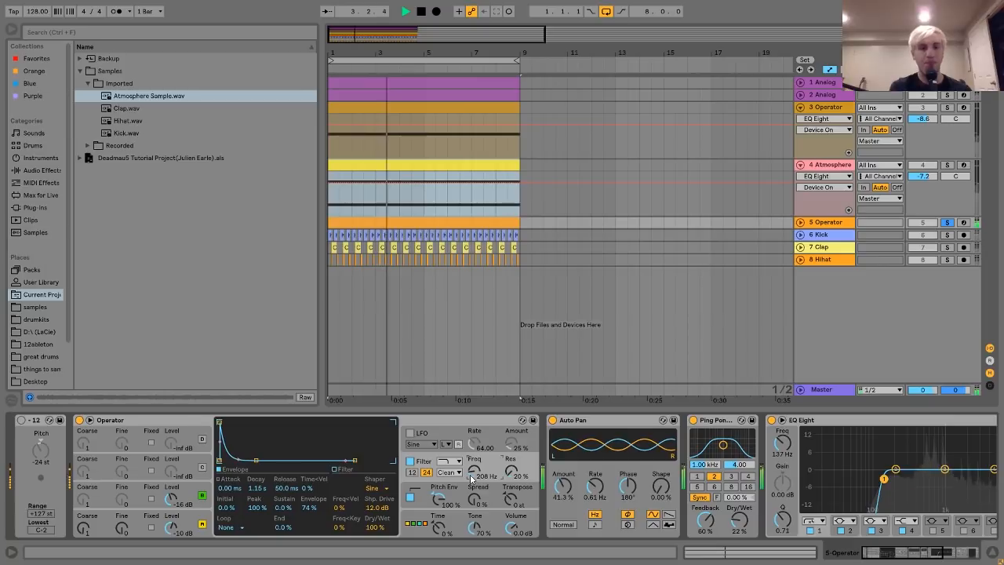
key("space")
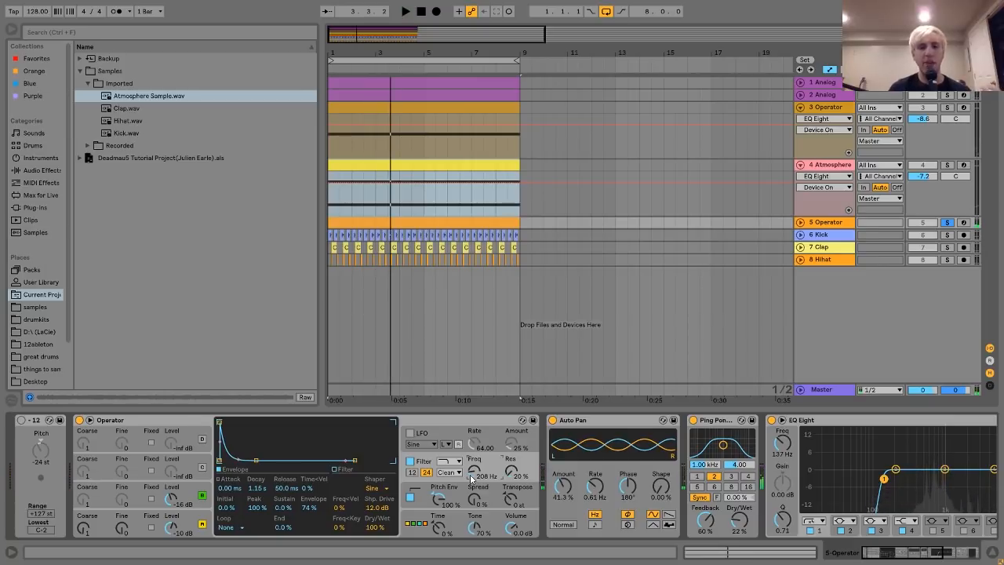
Step: Examine Operator's filter shaper and pitch envelope settings, and listen to the track
left_click(373, 494)
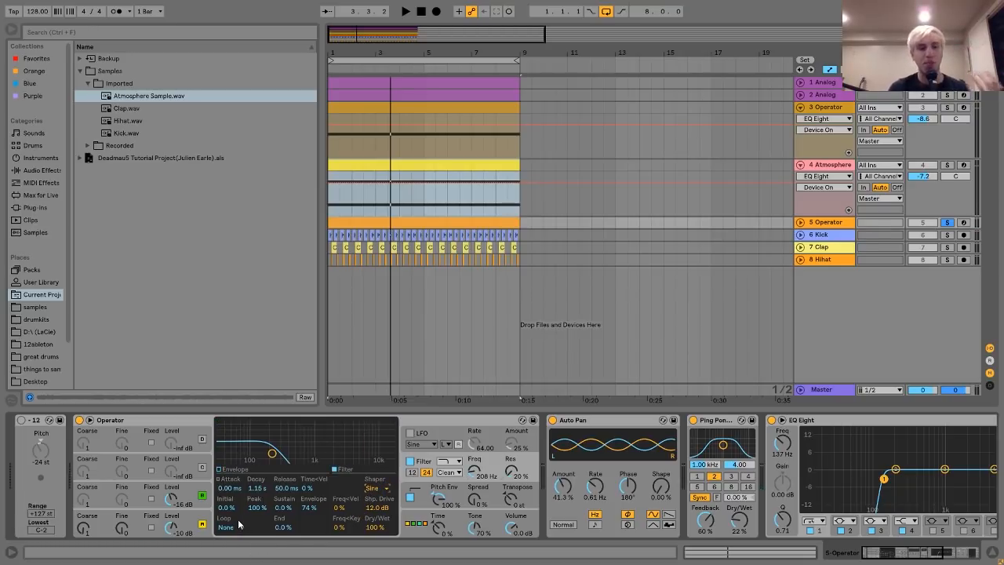
left_click(418, 486)
scroll(418, 486, "right", 2)
scroll(417, 486, "left", 2)
scroll(444, 497, "right", 1)
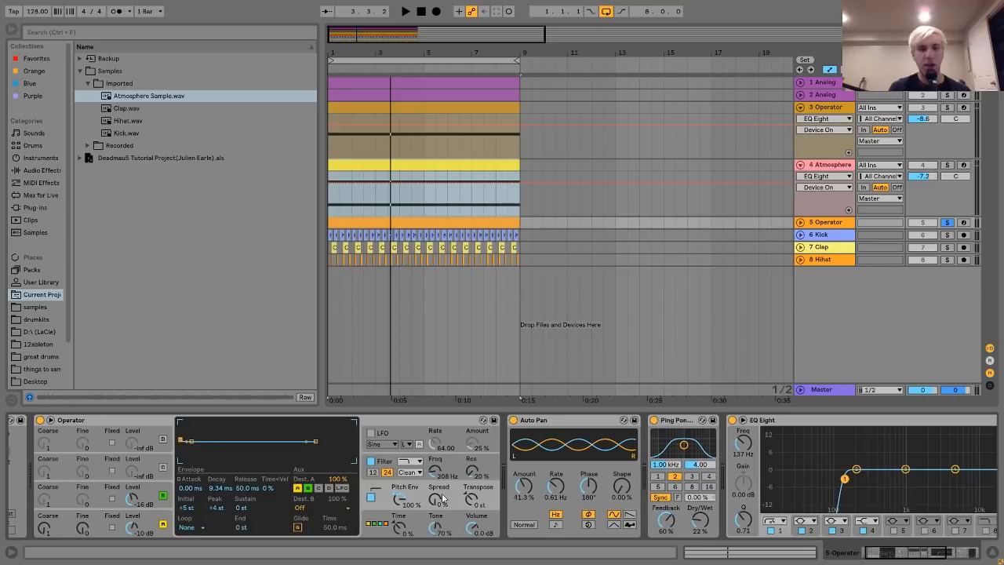
scroll(443, 497, "left", 1)
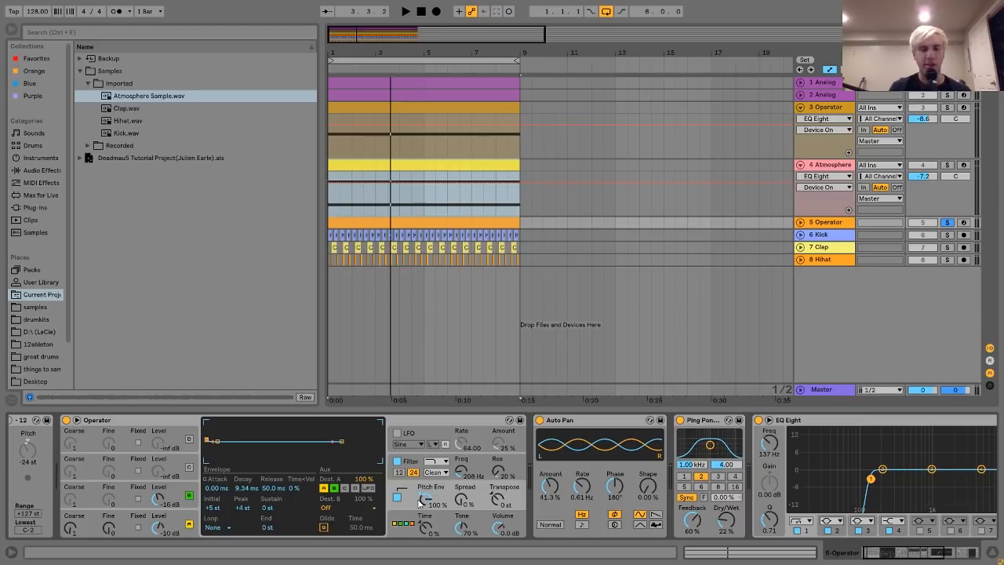
key("space")
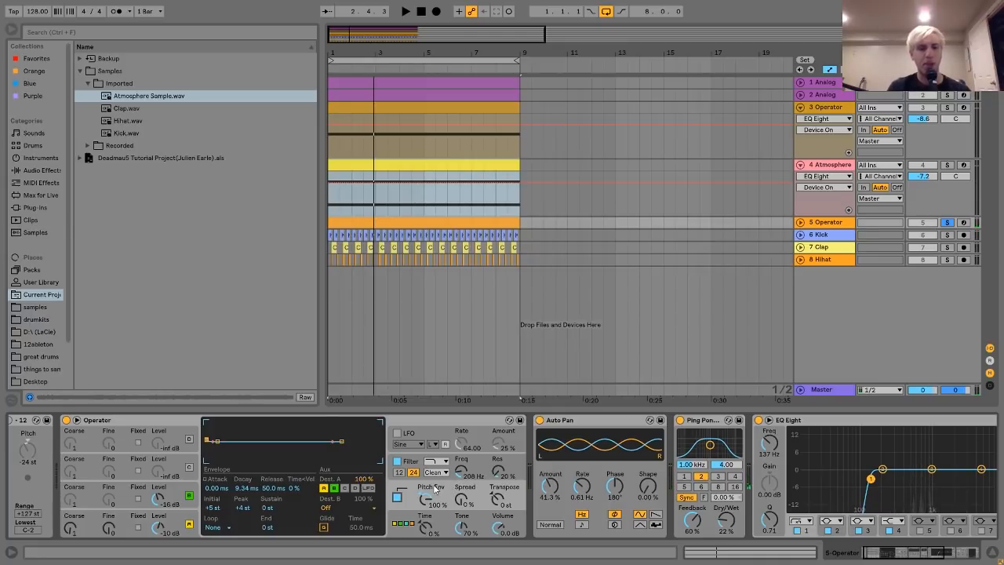
Step: Unfold track 5 Operator and review its Auto Pan, Ping Pong Delay, EQ Eight and the Compressor sidechained to 6-Kick
scroll(423, 488, "right", 6)
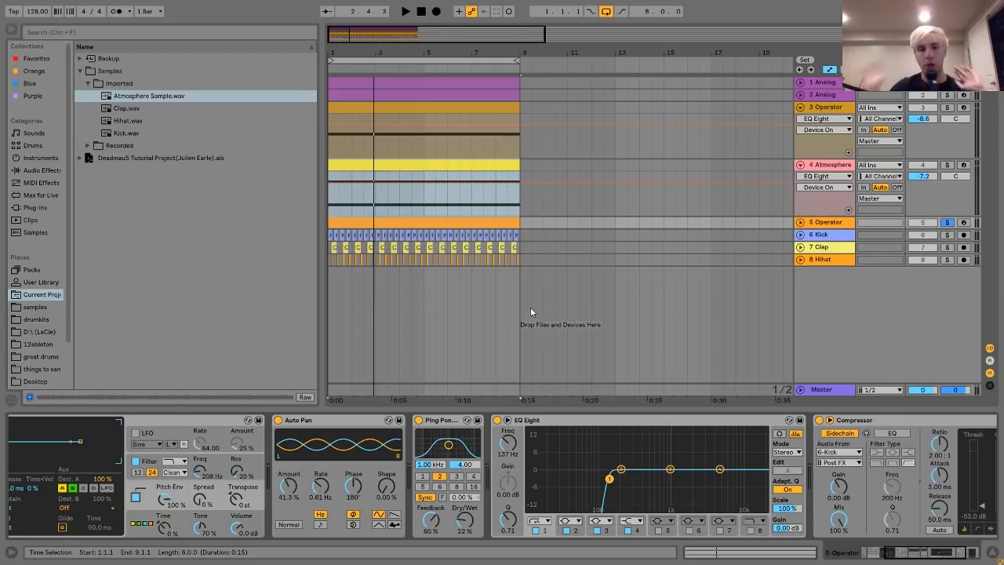
left_click(800, 222)
scroll(443, 425, "right", 3)
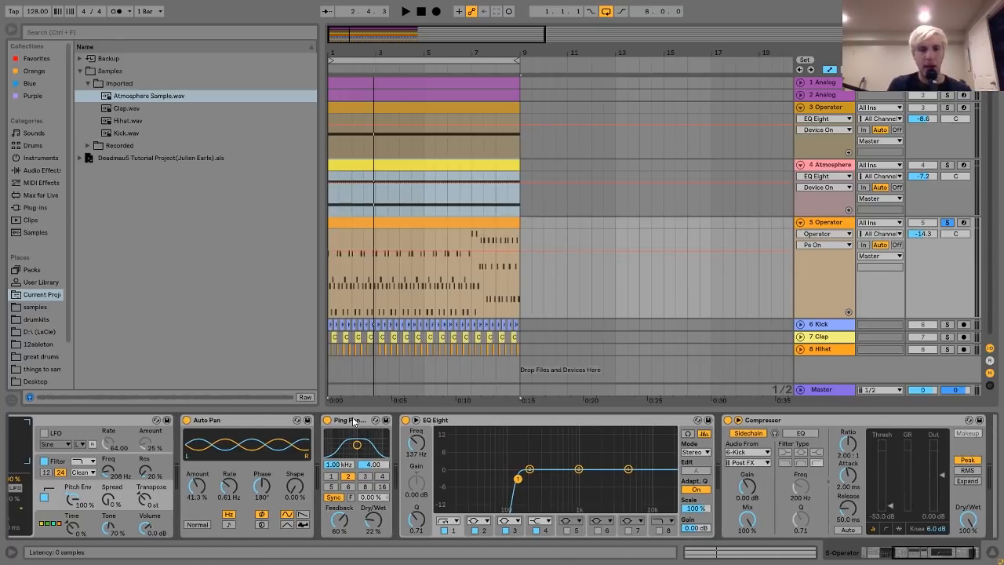
scroll(402, 477, "right", 2)
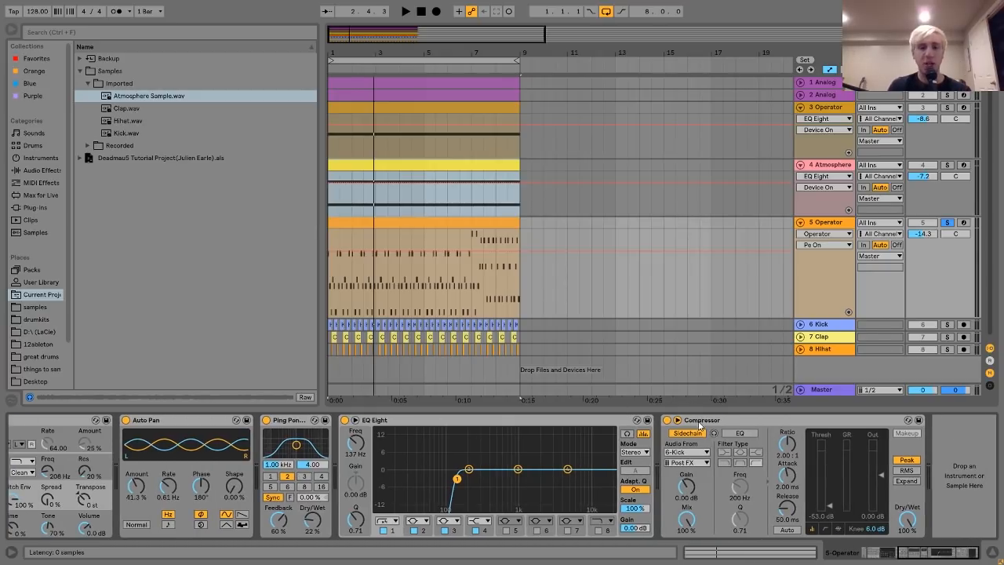
left_click(530, 421)
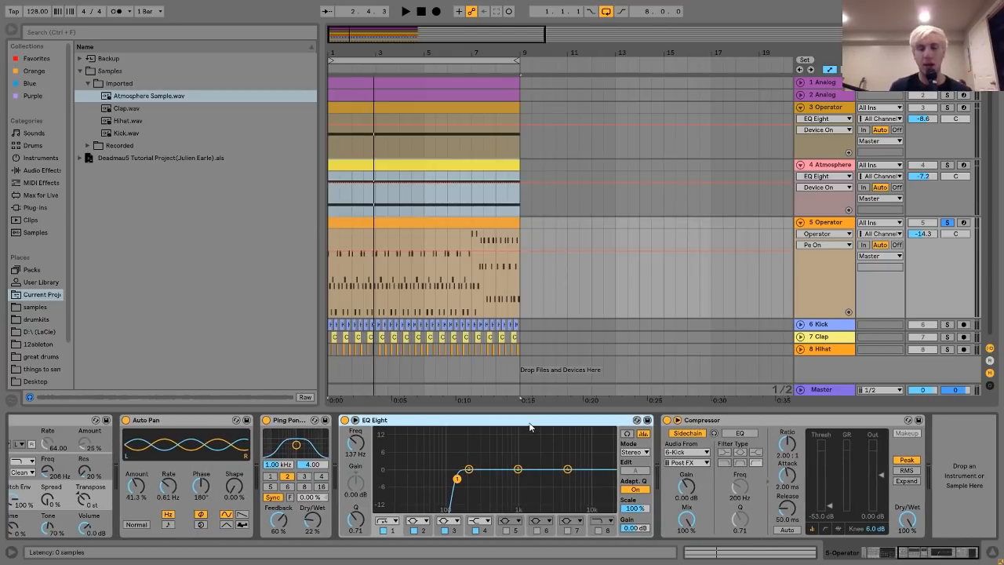
scroll(489, 426, "left", 6)
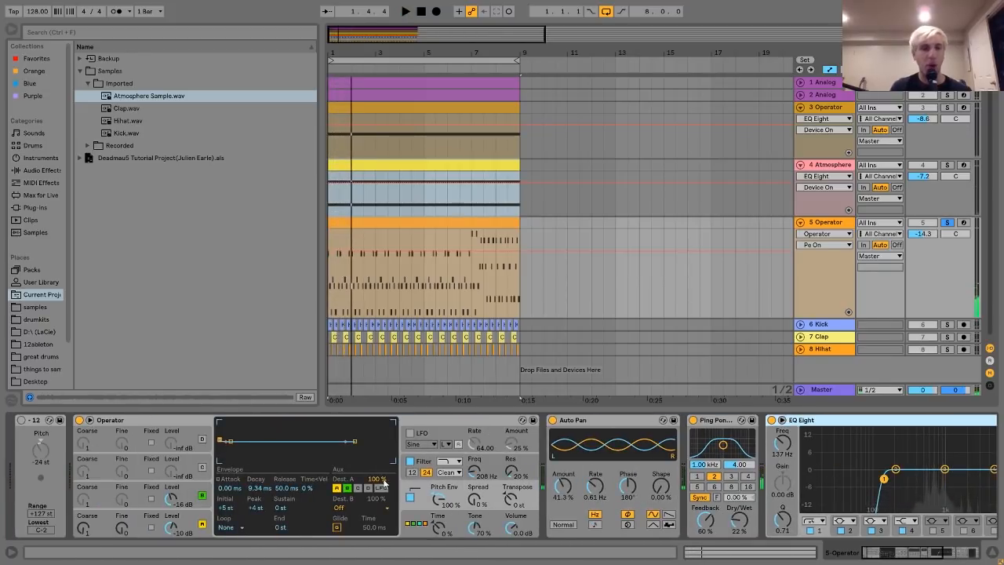
scroll(500, 423, "right", 2)
scroll(537, 441, "right", 8)
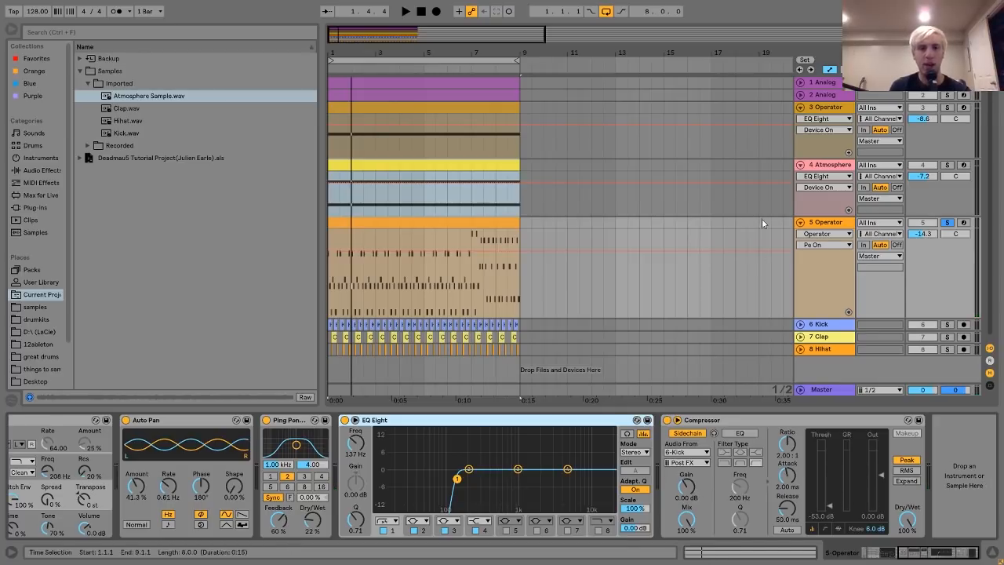
Step: Open the track 5 Operator MIDI clip, play it, and inspect its A#4 notes and the notes from bar 7 to the end
double_click(470, 223)
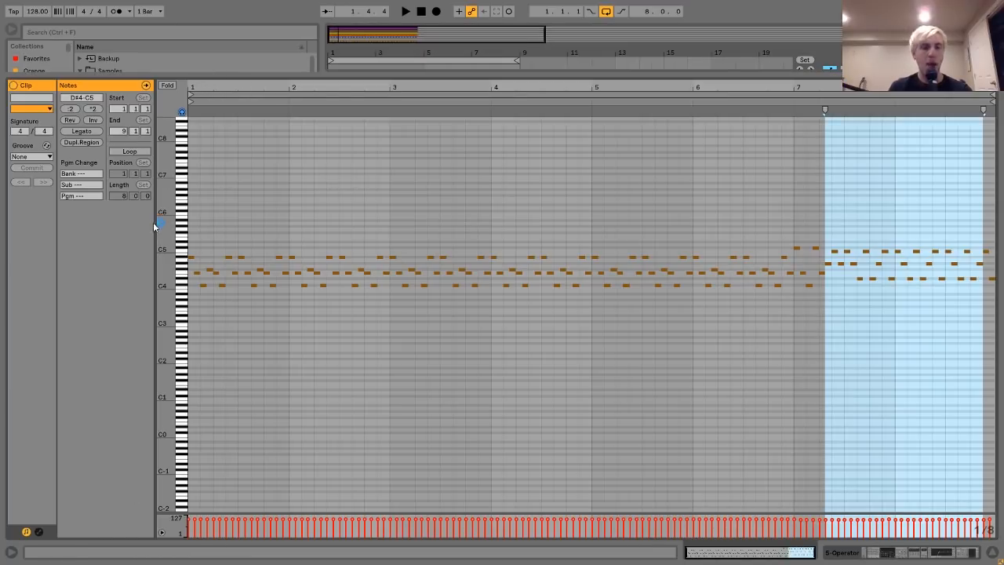
left_click_drag(162, 224, 207, 207)
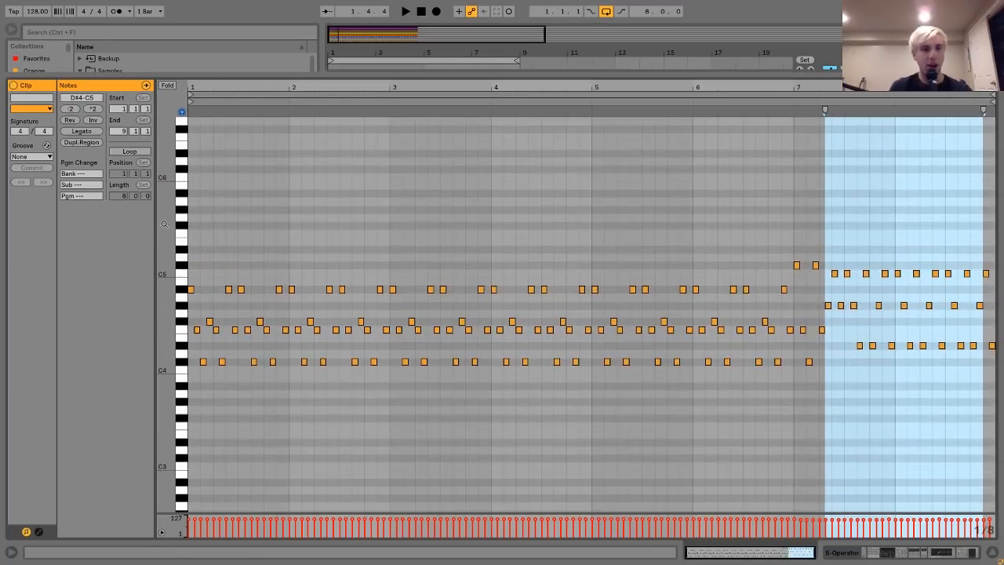
left_click(182, 292)
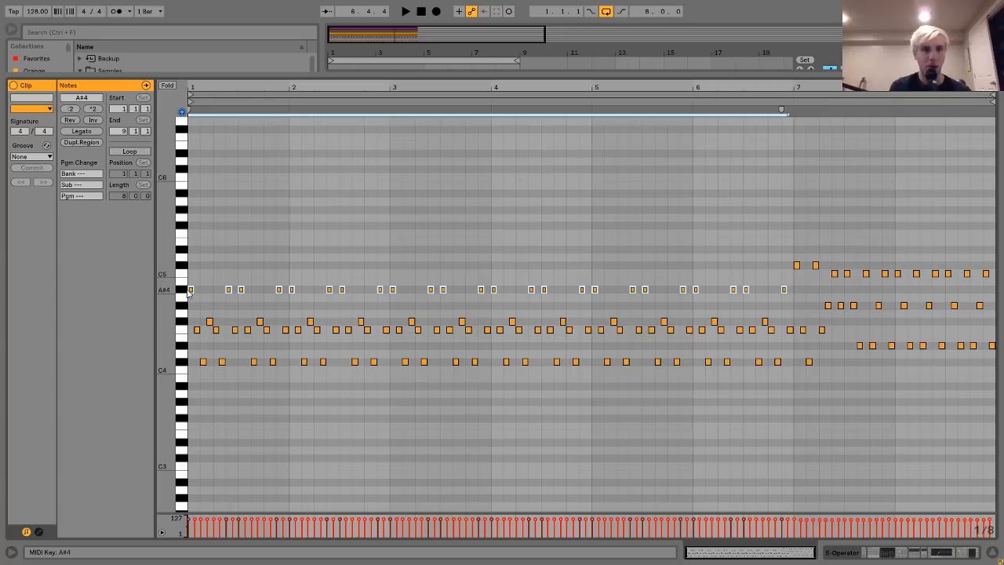
key("space")
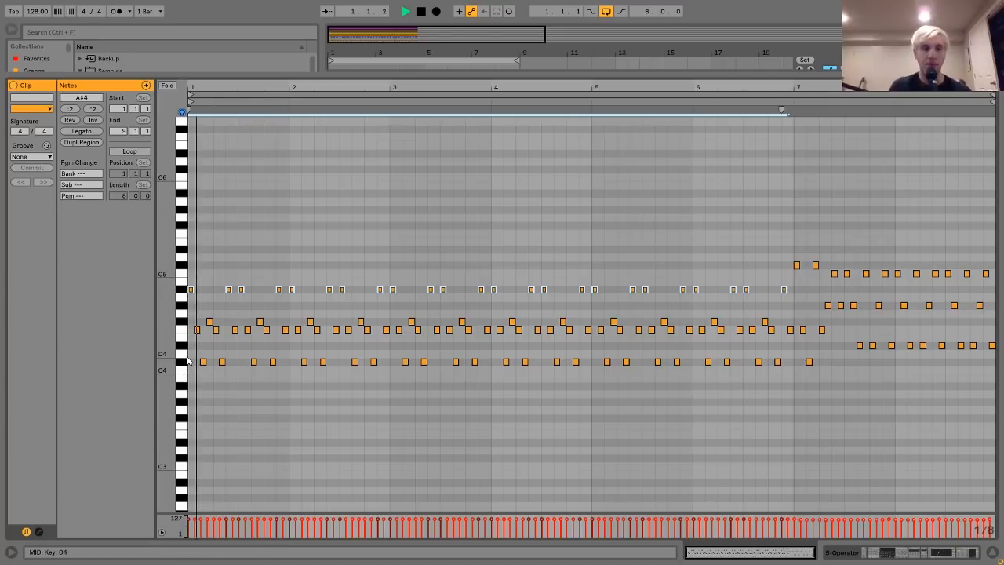
key("space")
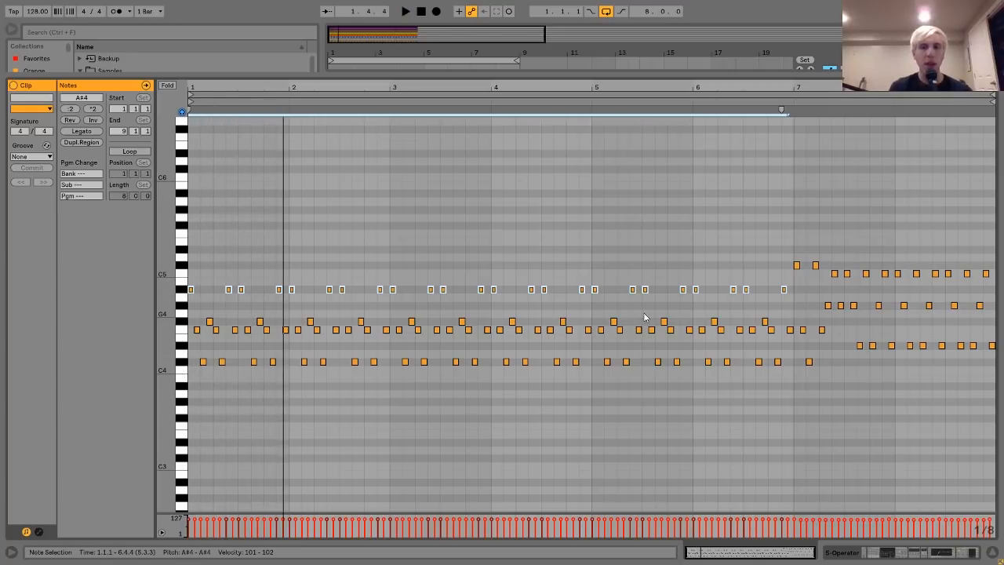
left_click(796, 252)
left_click_drag(801, 403, 992, 428)
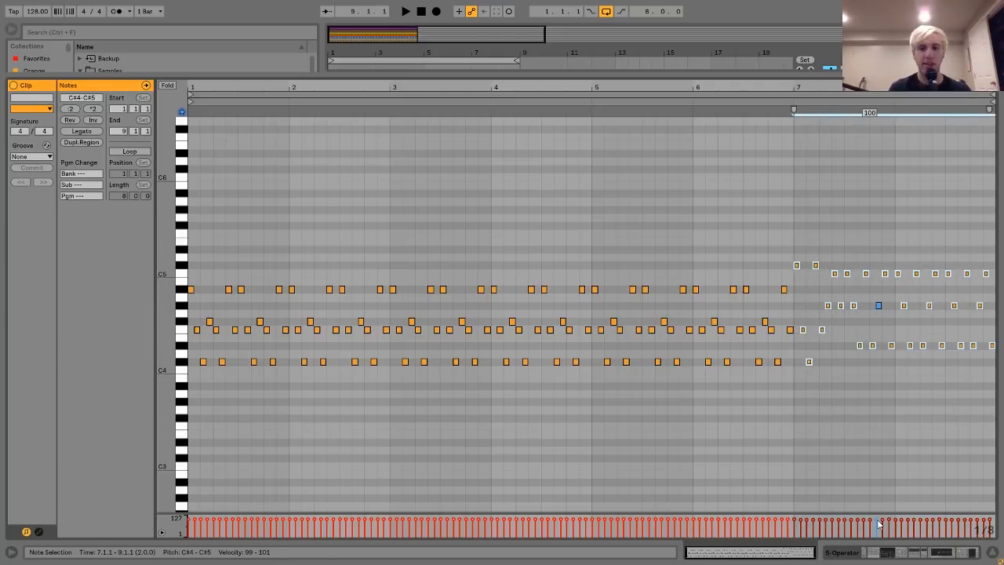
left_click(773, 460)
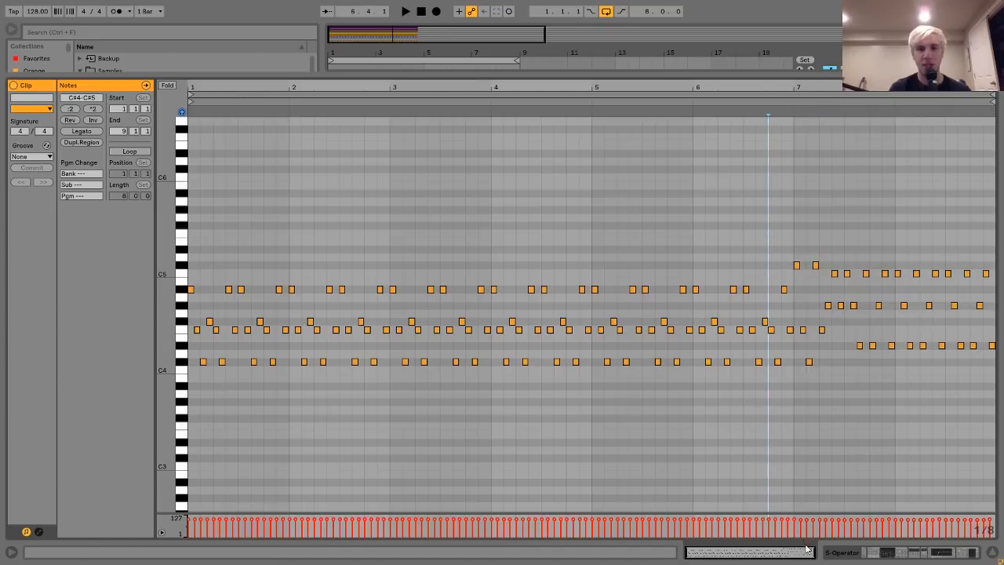
left_click(912, 556)
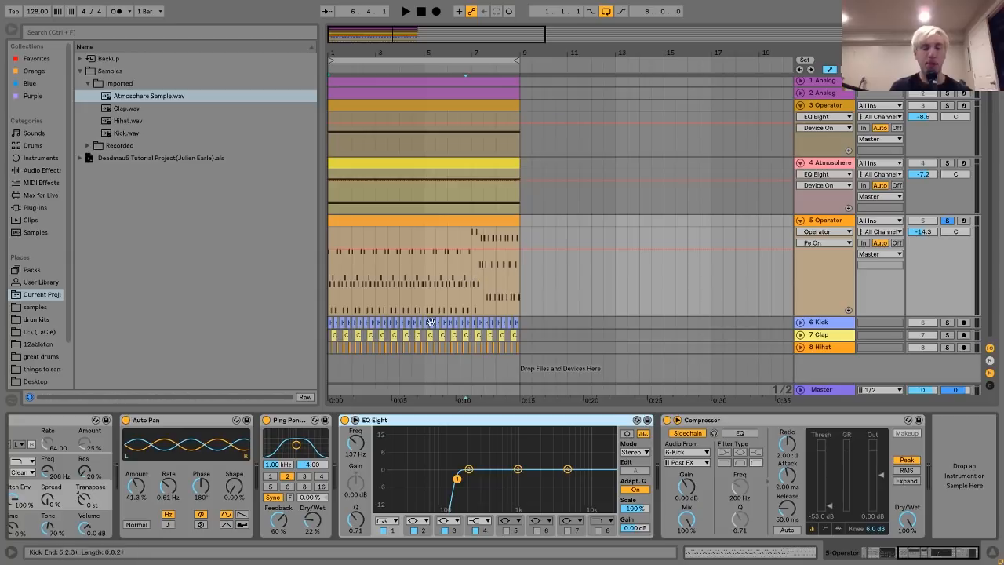
left_click(448, 136)
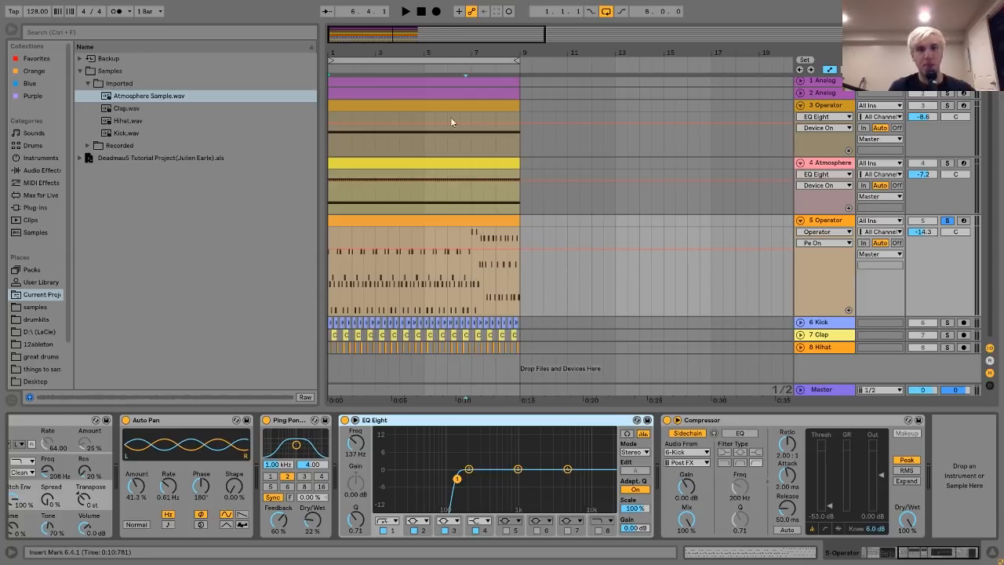
left_click(465, 245)
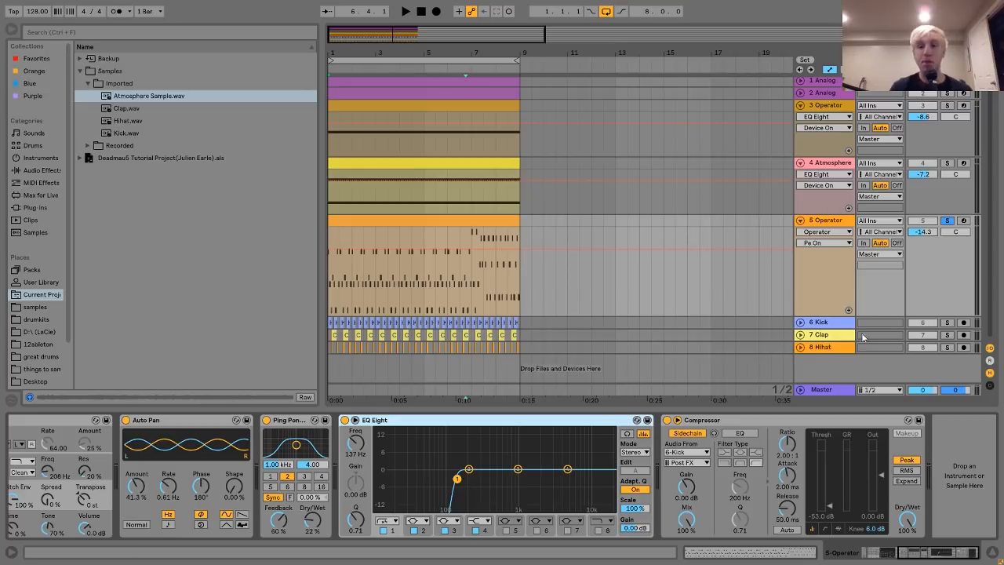
Step: Solo tracks 6 Kick, 7 Clap and 8 Hihat together and play the drums from the start of the loop
left_click(838, 324)
left_click(945, 323)
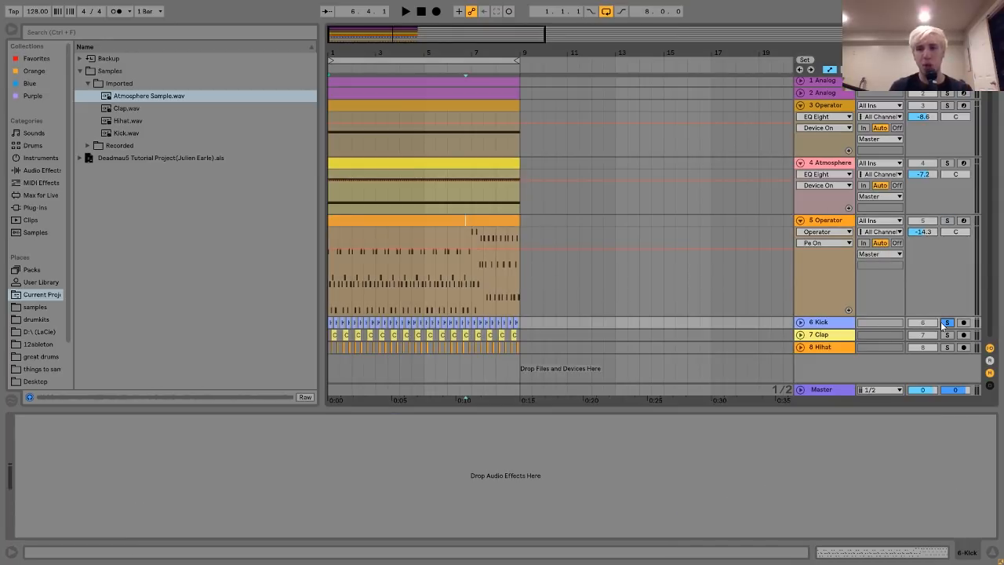
left_click(946, 334, "ctrl")
left_click(947, 347, "ctrl")
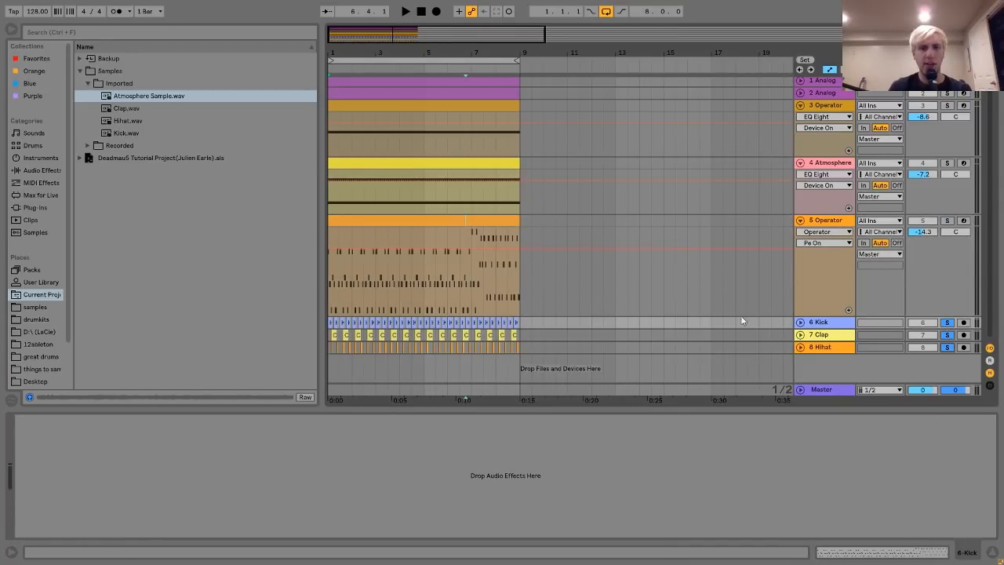
left_click(404, 11)
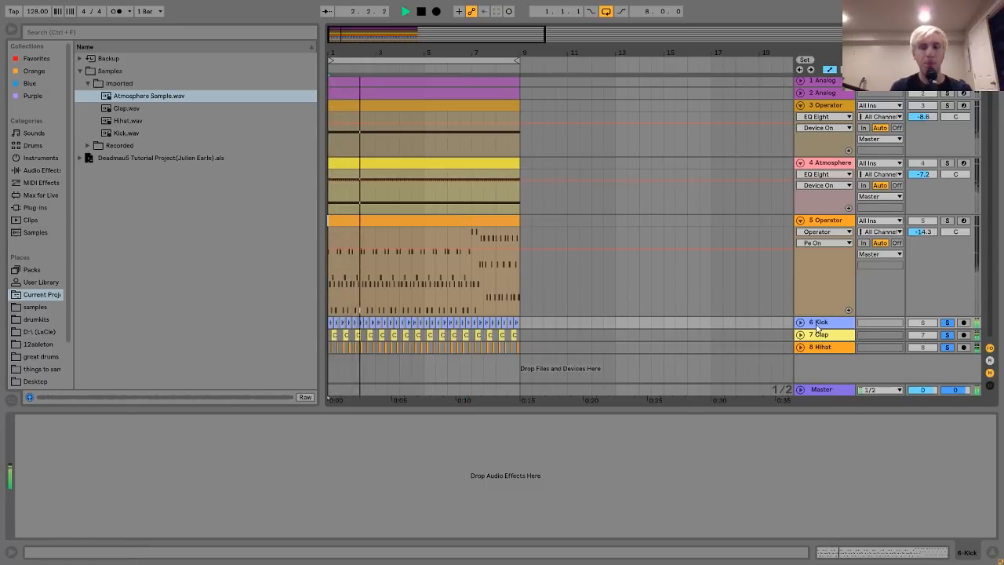
key("space")
Step: Solo only 6 Kick, unfold its track, play it, and examine the kick waveforms and their pattern across the loop
left_click(946, 322)
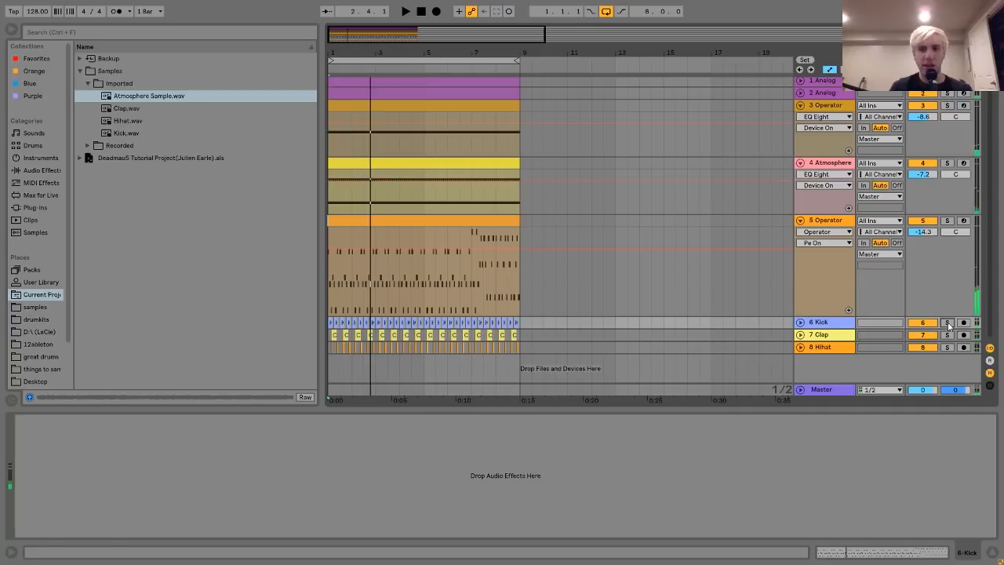
left_click_drag(331, 53, 861, 297)
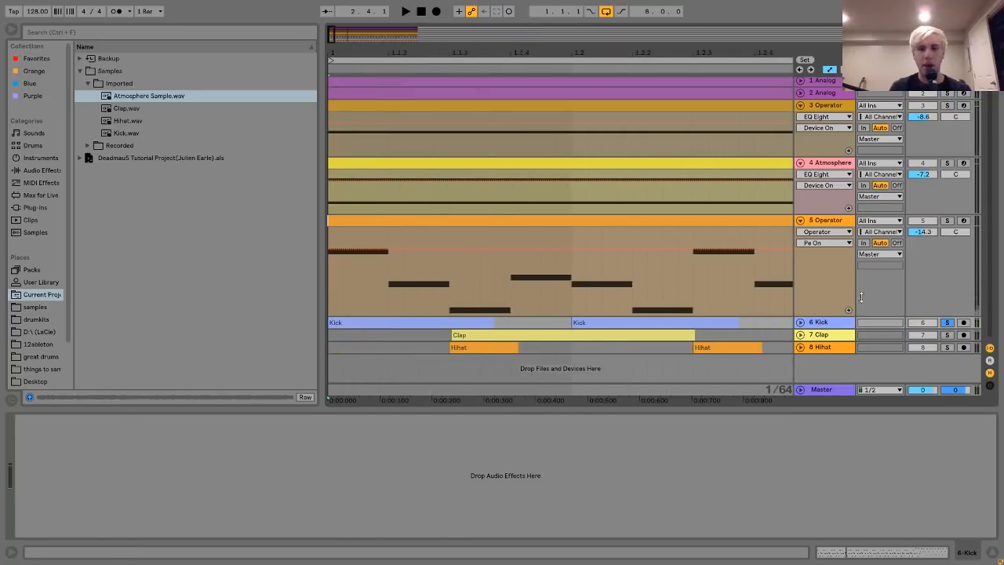
left_click(799, 323)
key("space")
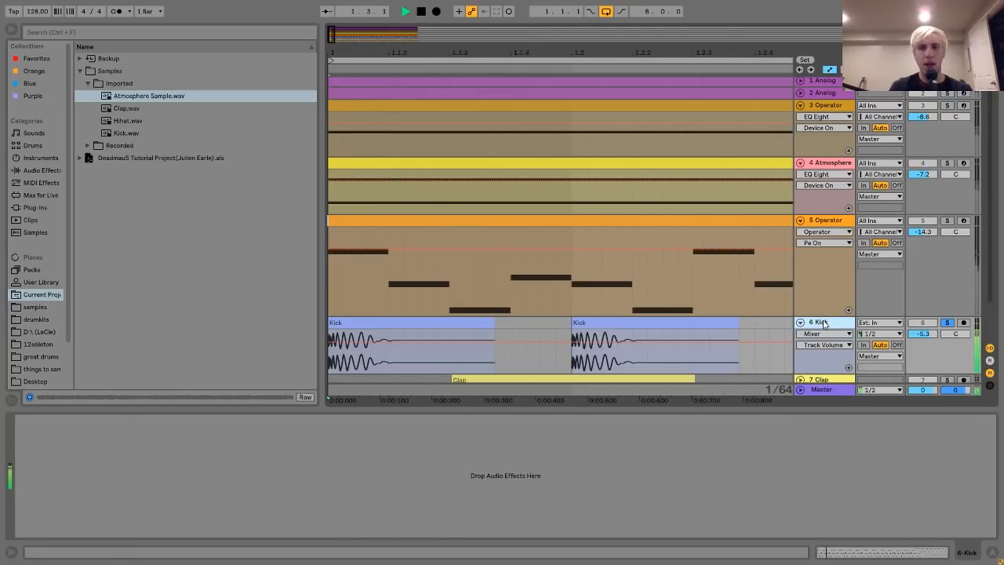
scroll(586, 361, "down", 6)
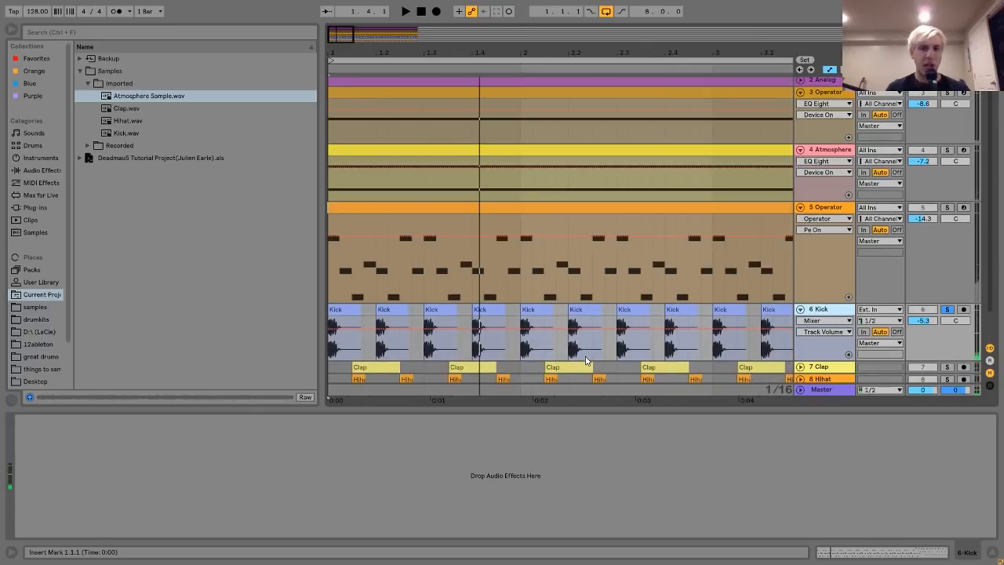
scroll(586, 361, "down", 1)
scroll(587, 358, "down", 8)
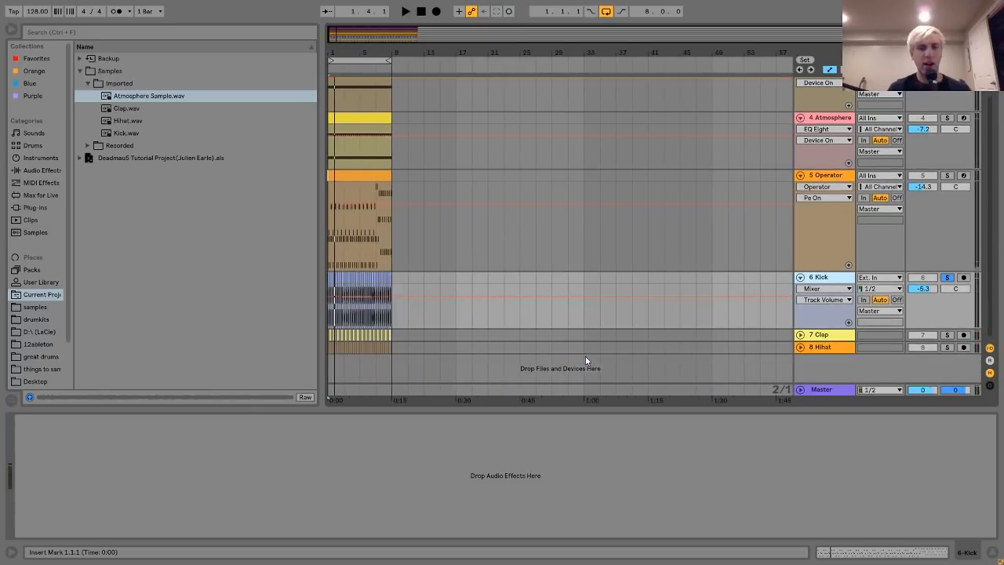
scroll(362, 329, "up", 10)
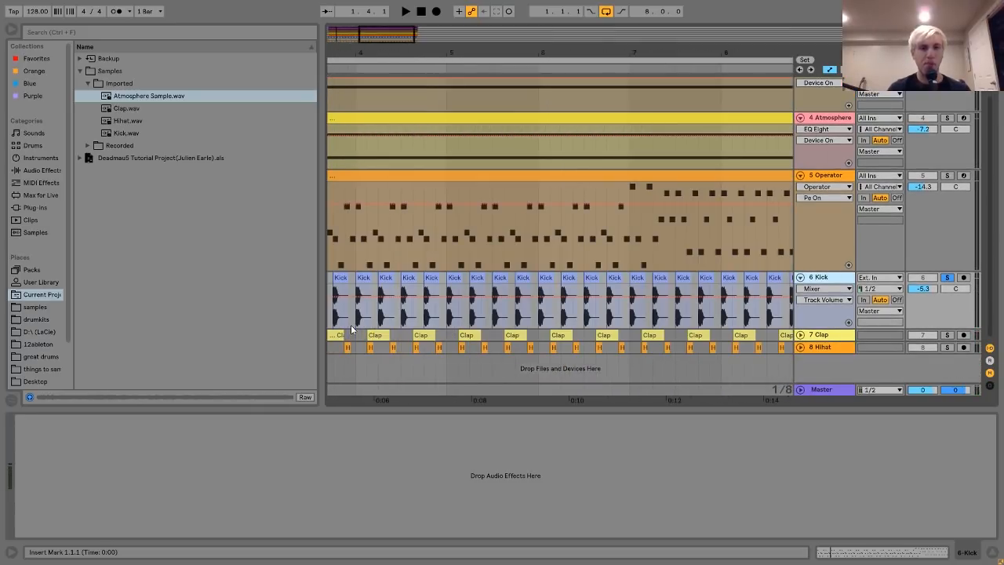
scroll(351, 328, "down", 6)
scroll(351, 325, "up", 1)
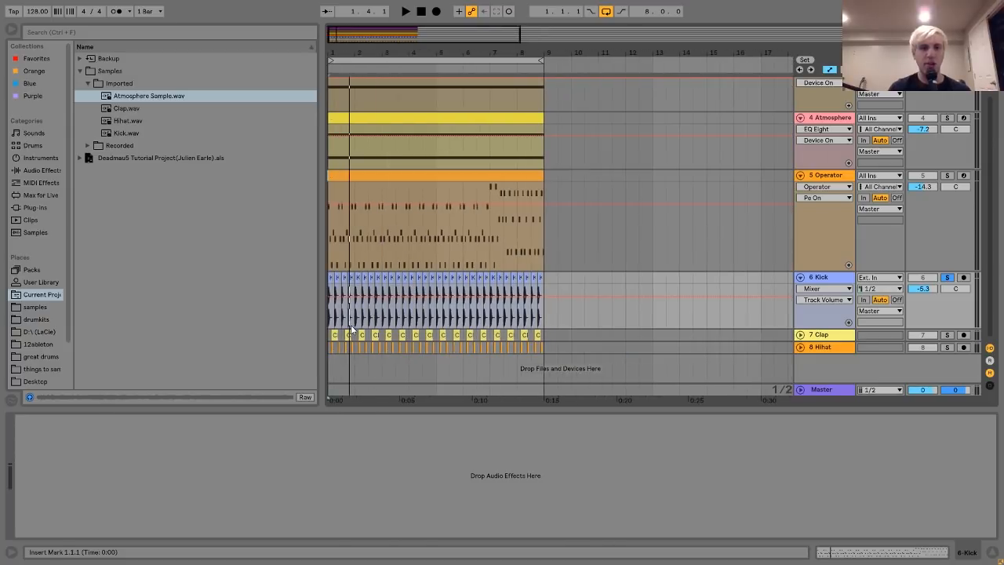
Step: Show the browser's Sounds category, look closely at the first Kick clip on track 6, and replay the kick
left_click(79, 70)
left_click(33, 136)
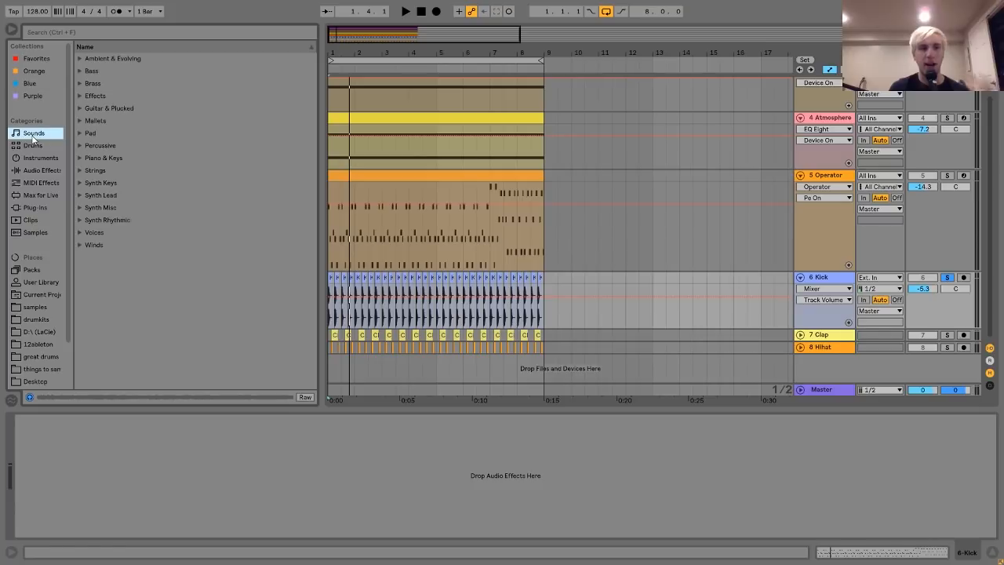
left_click_drag(340, 39, 340, 112)
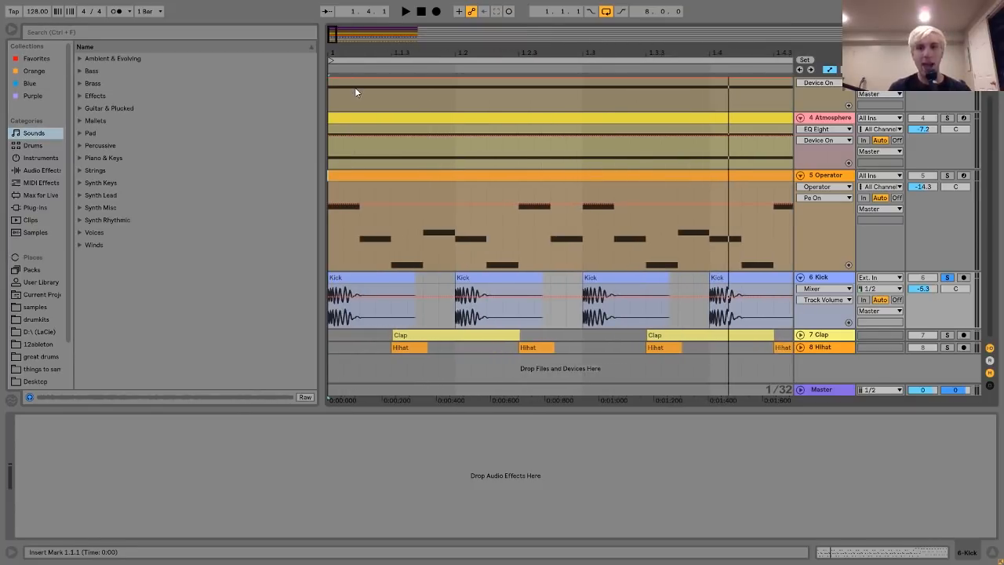
key("space")
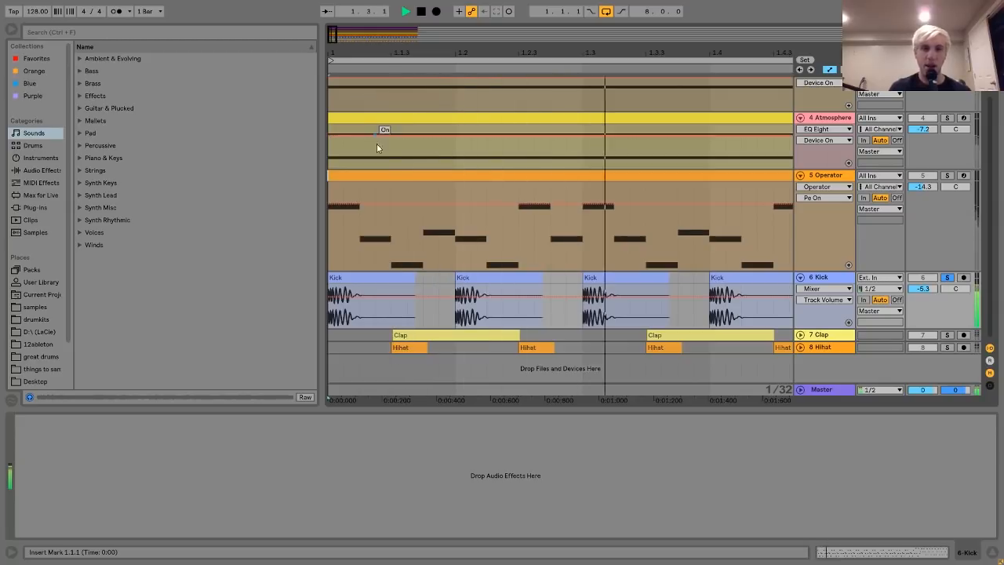
key("space")
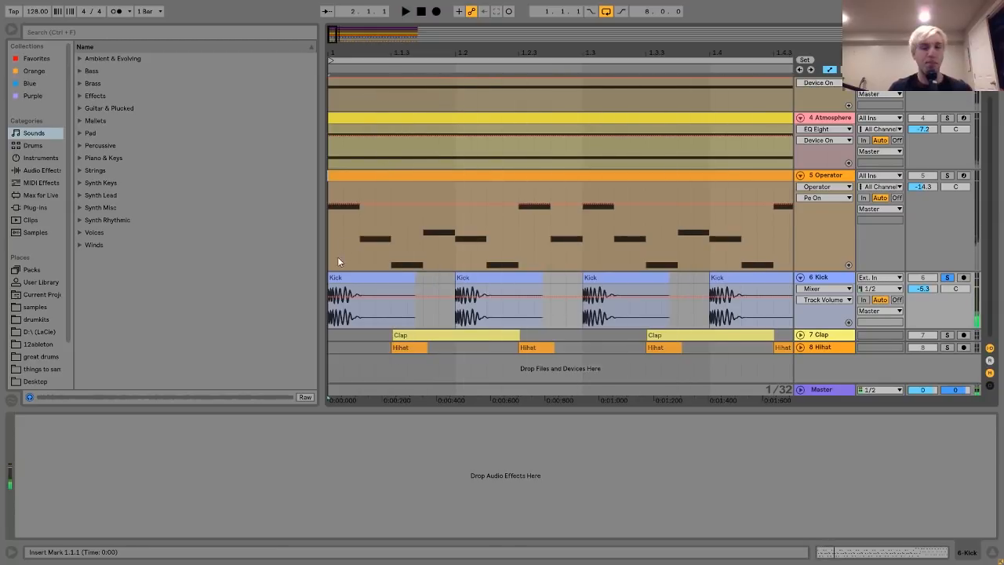
left_click(354, 287)
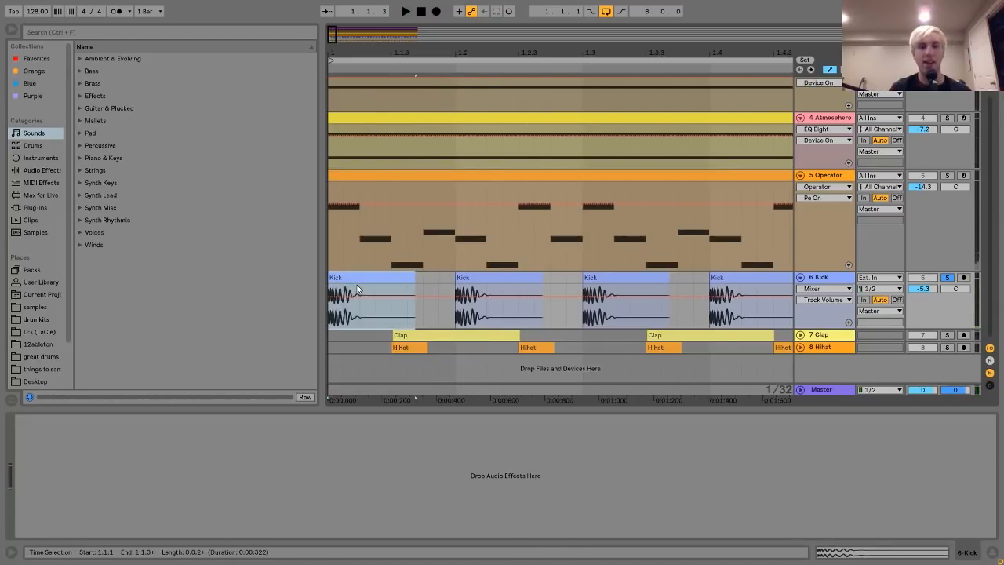
key("space")
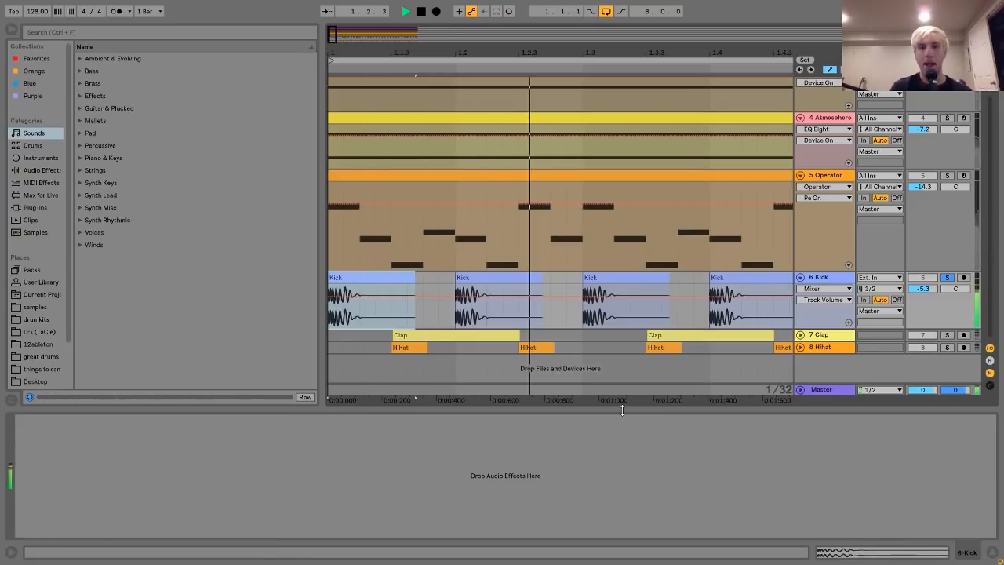
Step: Unfold track 7 Clap, solo it alone, and play the clap
left_click(823, 335)
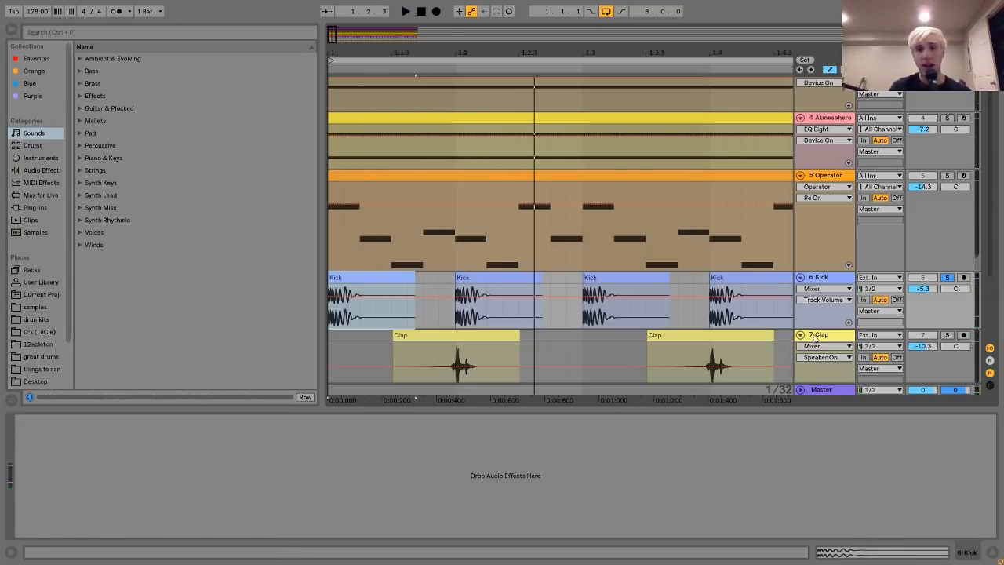
left_click(950, 334)
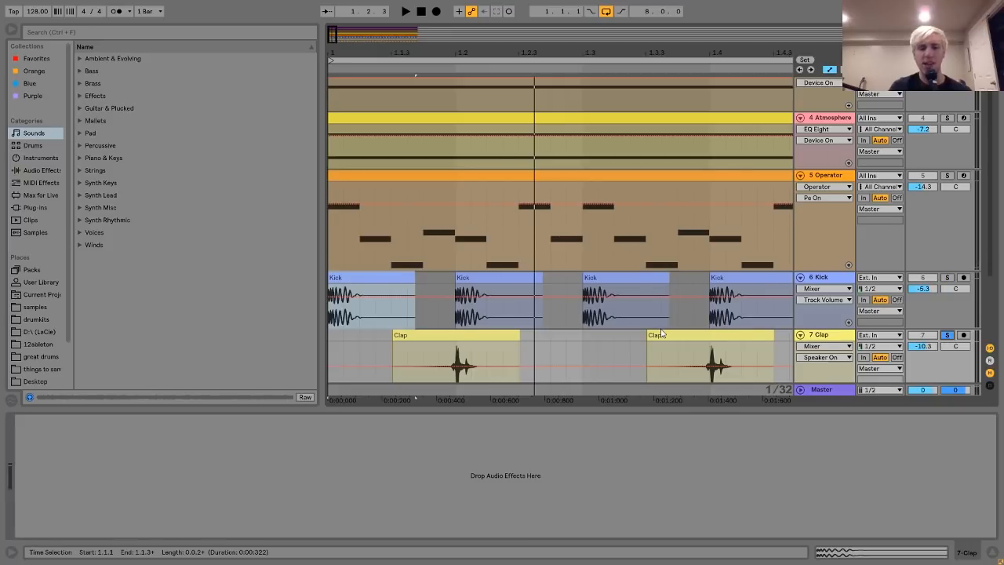
scroll(661, 334, "down", 1)
key("space")
key("space")
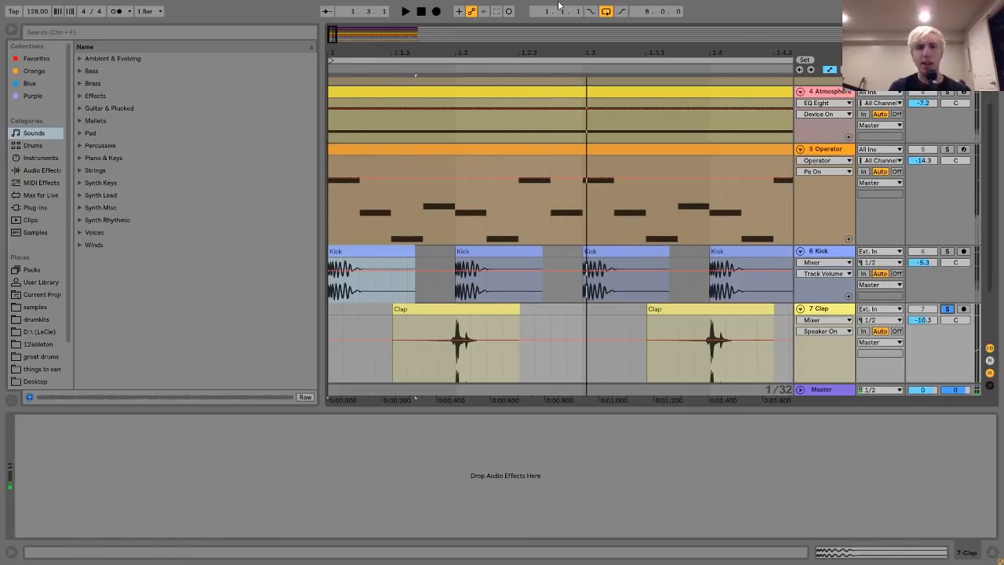
Step: Split the first Clap clip at 1.2.1, where the second kick starts, and select each part in turn
left_click_drag(450, 45, 472, 56)
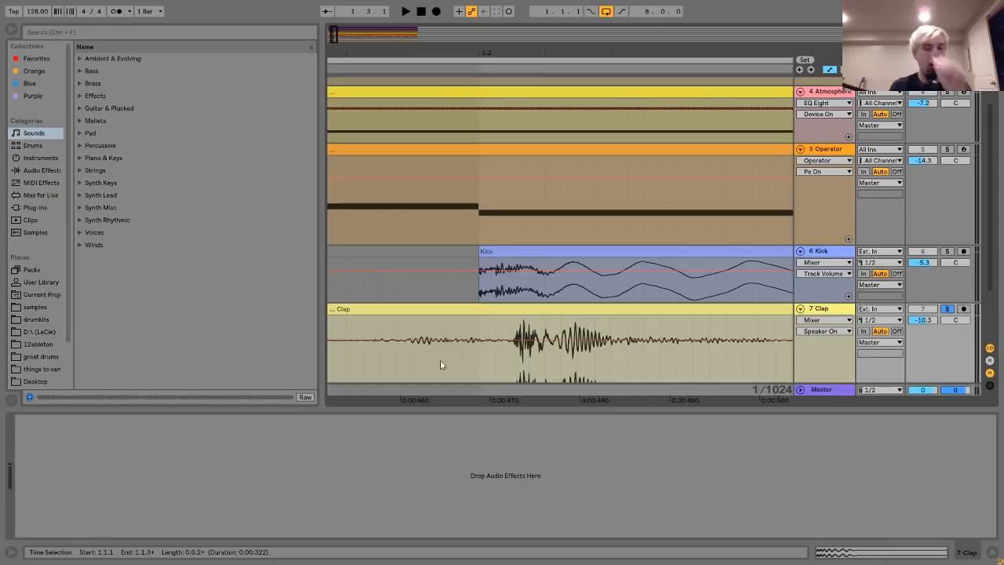
left_click(478, 368)
key("ctrl+e")
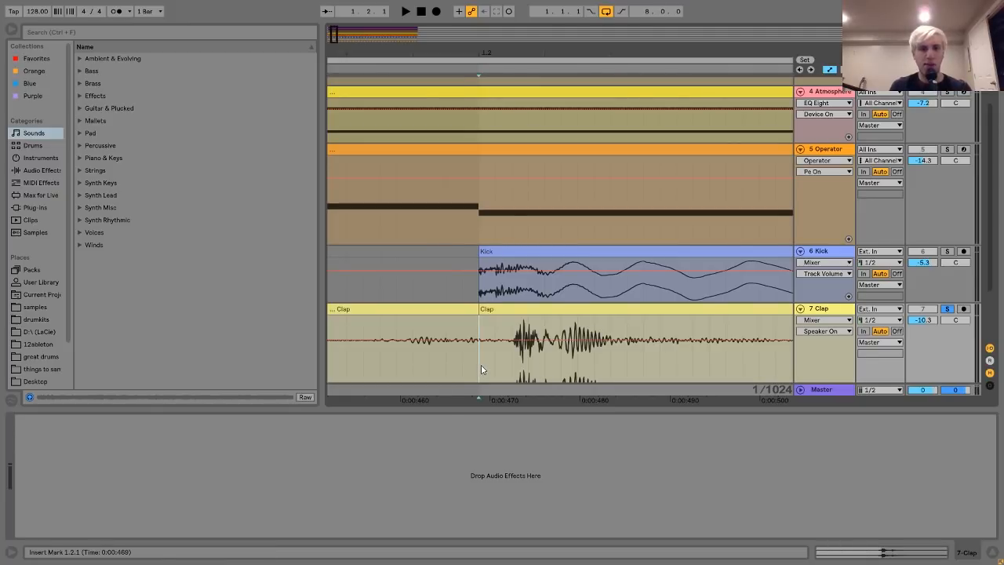
left_click(503, 309)
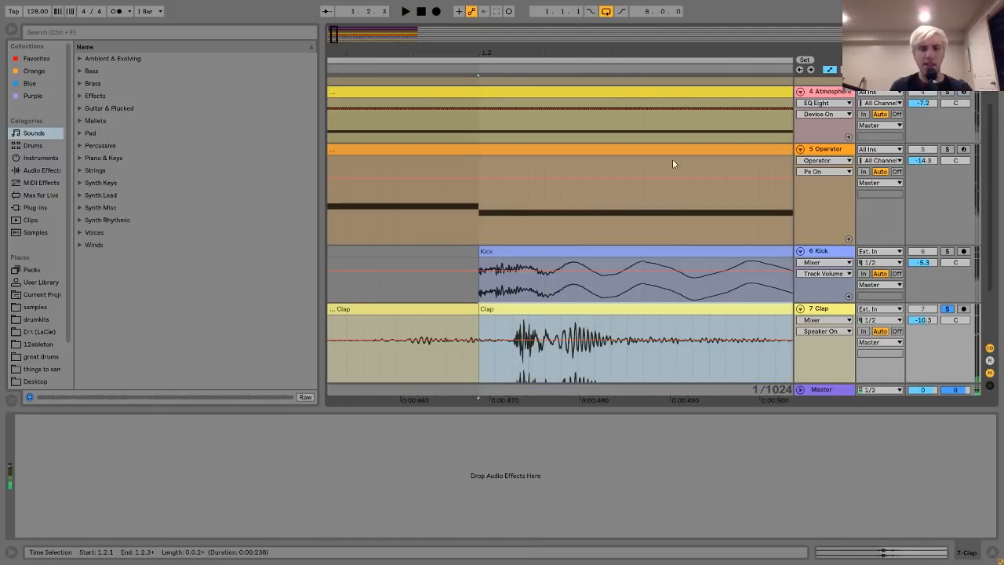
left_click(456, 312)
Step: Move the front part of the split clap earlier, towards the start of bar 1, play it, and undo the move and the split
left_click_drag(388, 54, 481, 15)
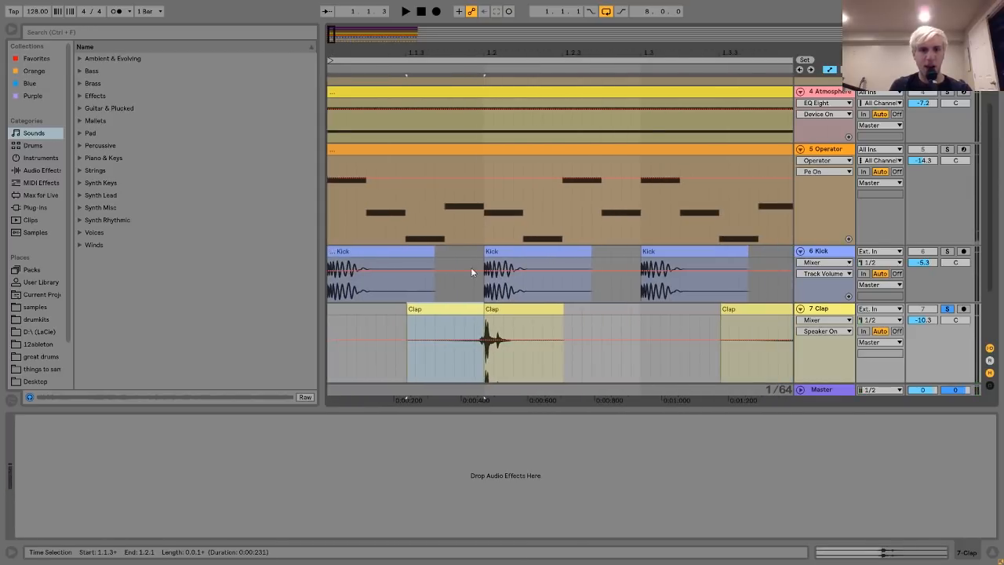
left_click_drag(467, 309, 393, 314)
key("space")
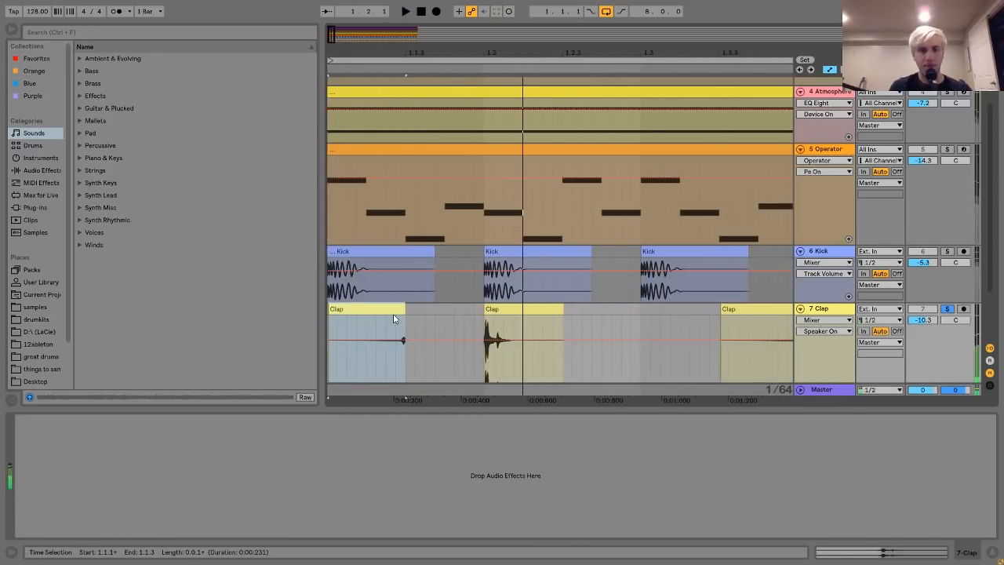
key("ctrl+z")
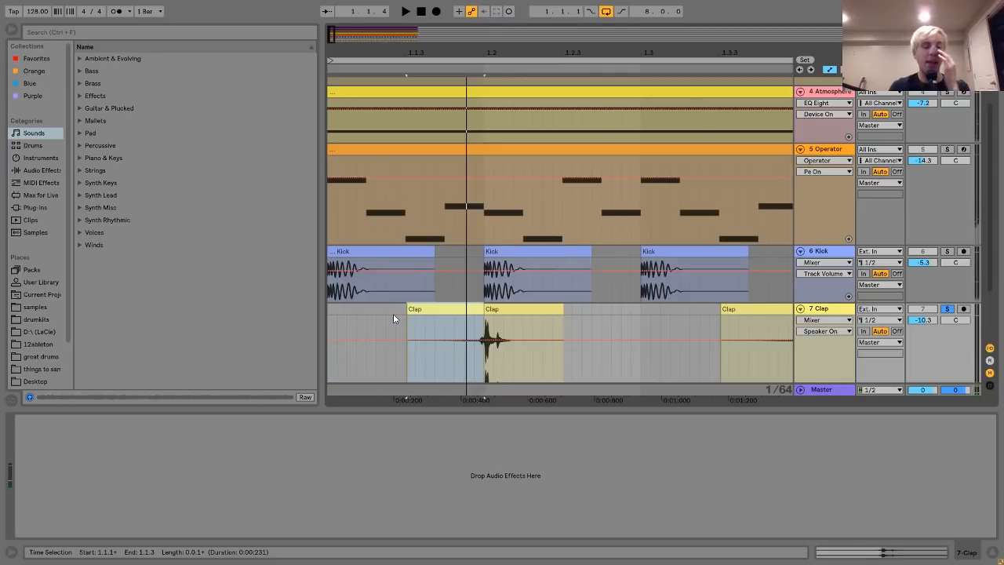
key("ctrl+z")
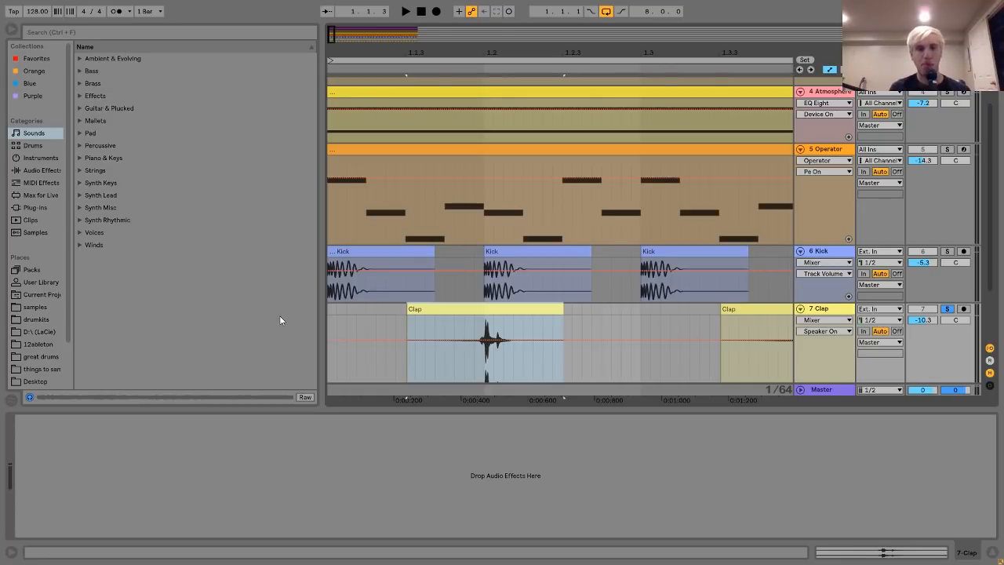
Step: Compare the first clap's waveform with the start of the kick at beat 1.2 at different magnifications
left_click_drag(499, 55, 504, 47)
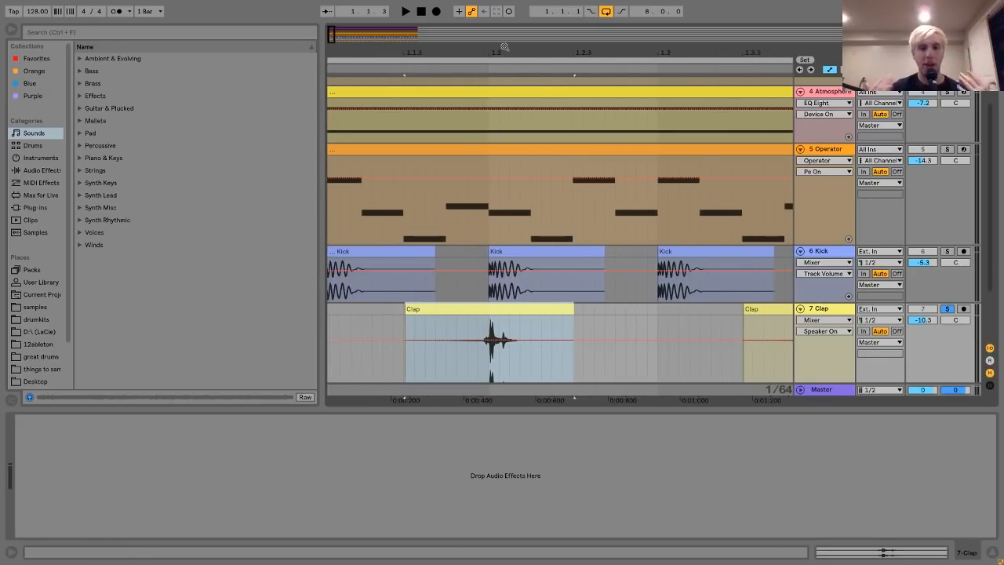
mouse_move(491, 52)
left_mouse_down()
mouse_move(493, 106)
mouse_move(510, 51)
left_mouse_up()
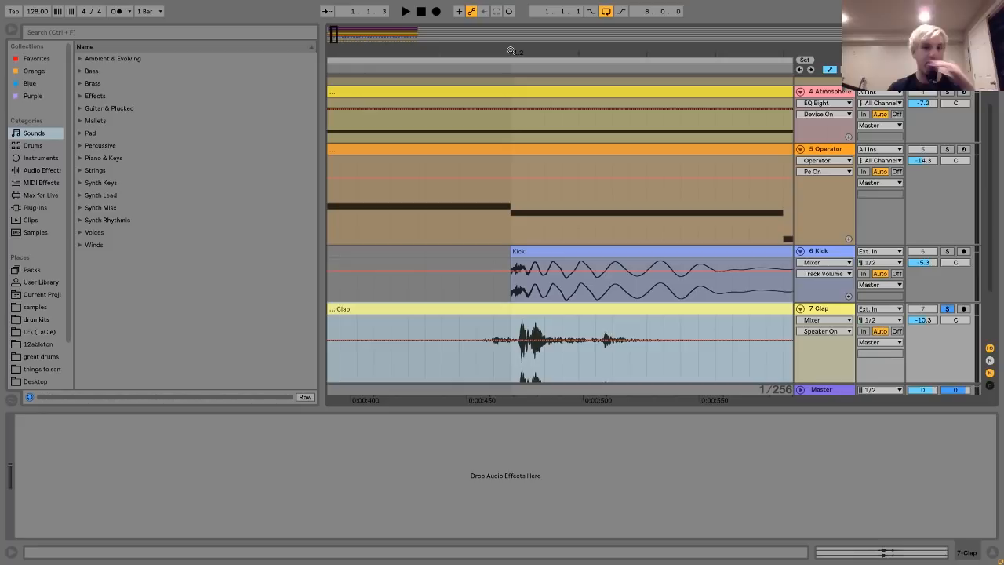
mouse_move(506, 52)
left_mouse_down()
mouse_move(515, 90)
mouse_move(510, 58)
left_mouse_up()
left_click(484, 365)
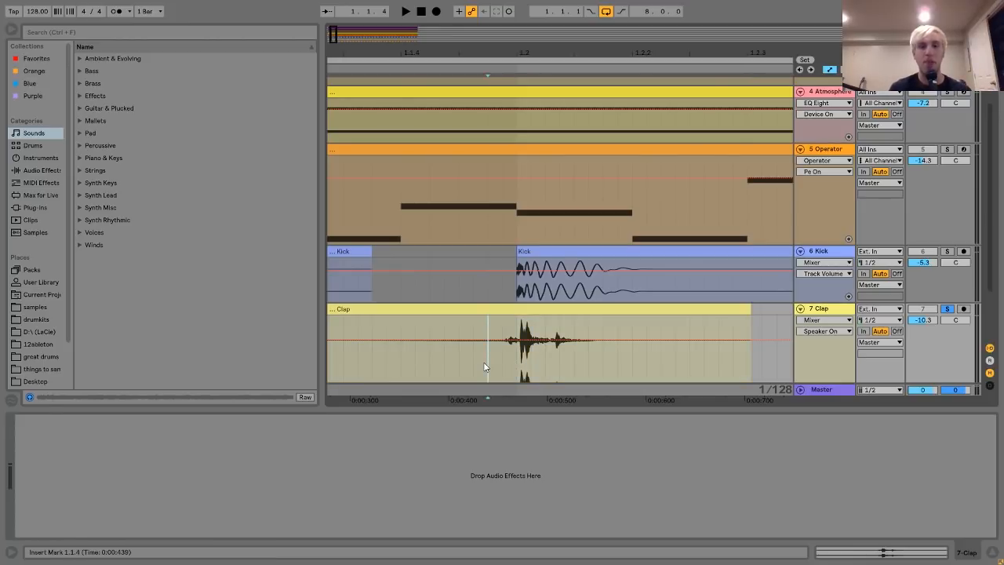
left_click_drag(462, 50, 500, 34)
Step: Solo track 8 Hihat instead of the clap and play it from the start of bar 1
scroll(482, 243, "down", 3)
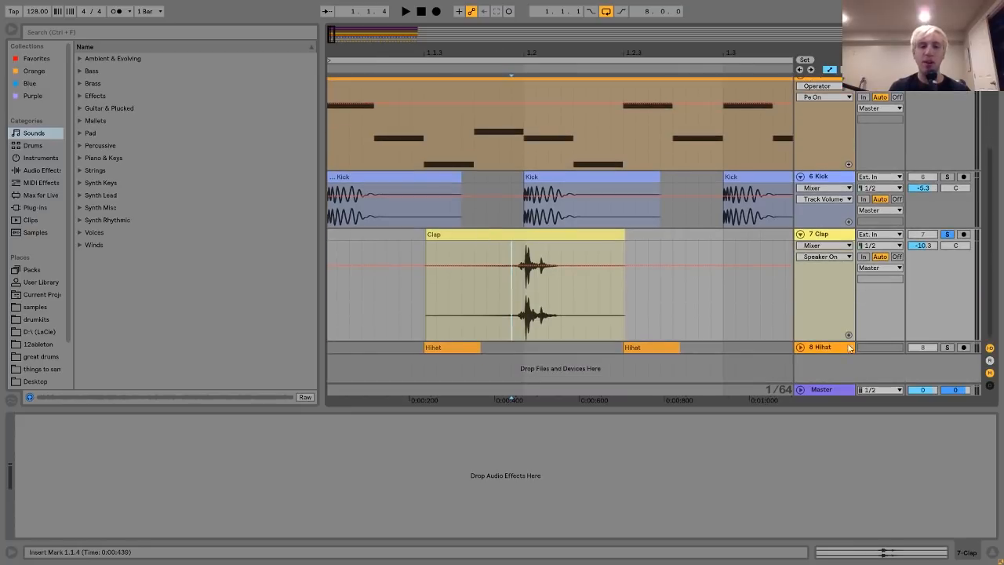
left_click(948, 347)
left_click(332, 350)
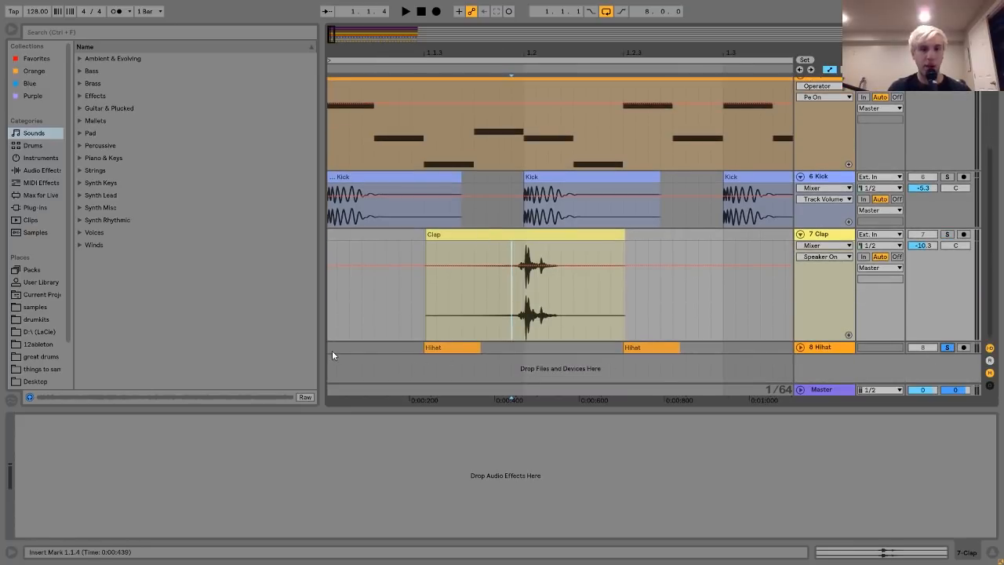
key("space")
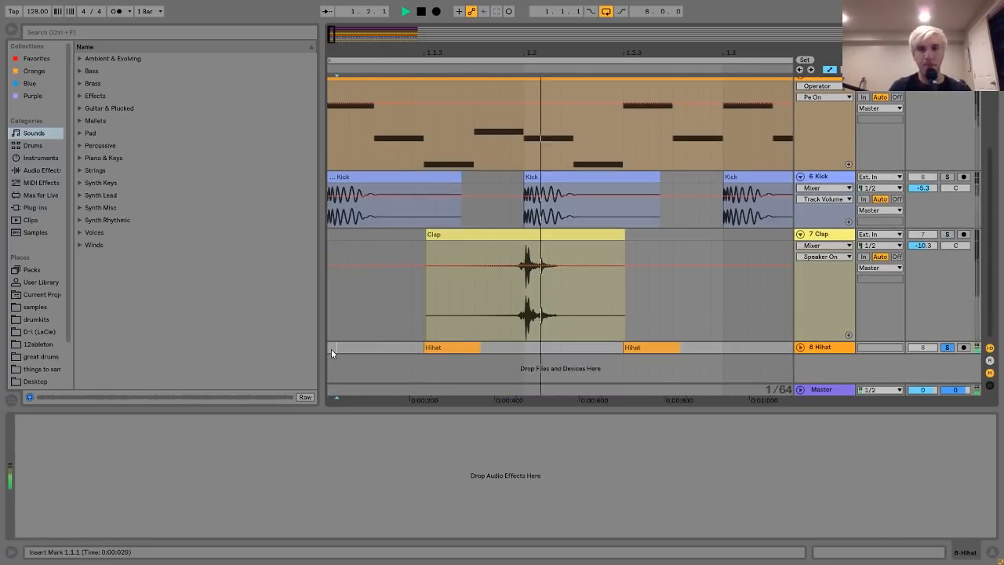
key("space")
Step: Return playback to 1.1.1 and listen to the soloed hihat pattern across the first bar
left_click_drag(415, 55, 415, 11)
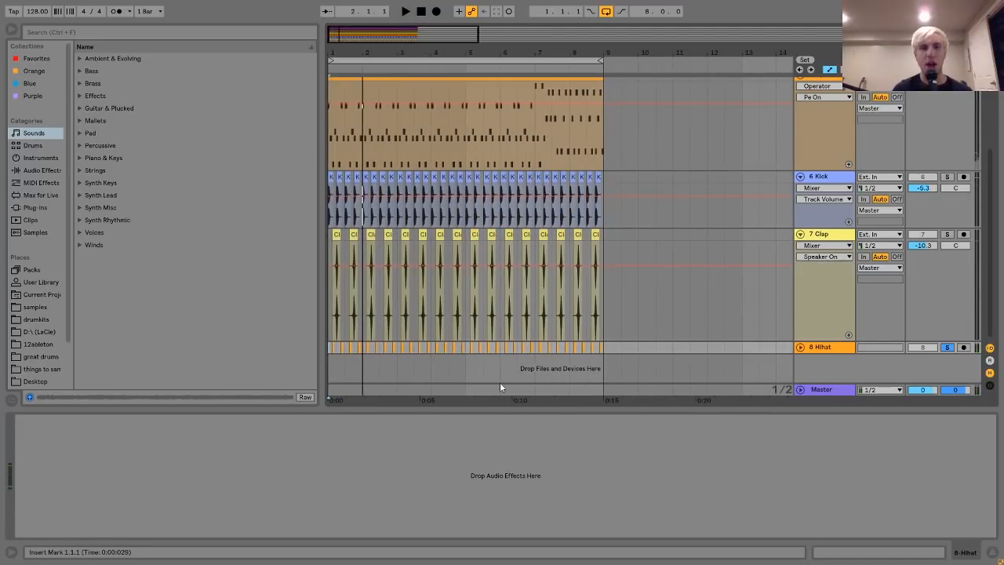
left_click_drag(380, 54, 379, 114)
left_click_drag(586, 60, 703, 54)
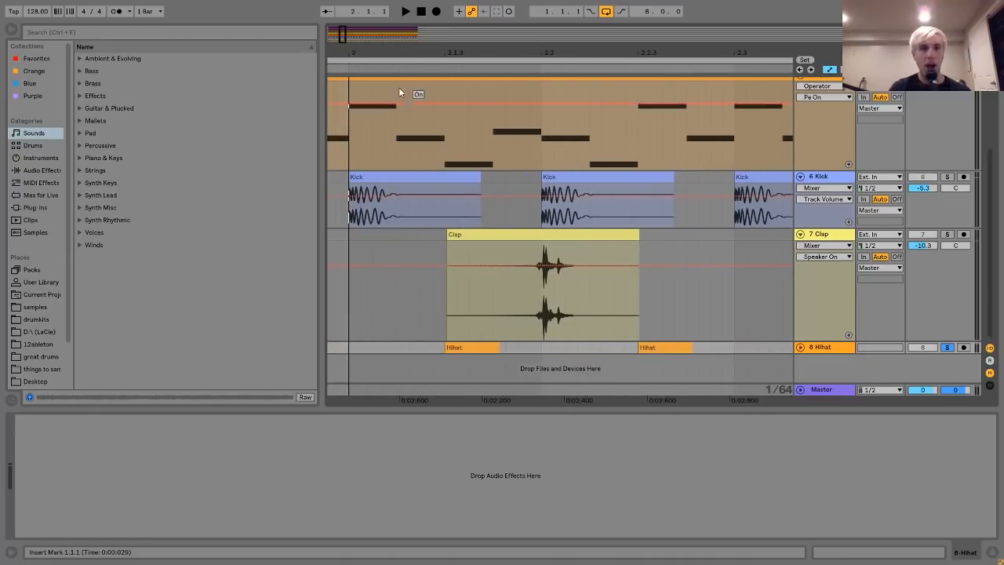
left_click_drag(375, 53, 599, 52)
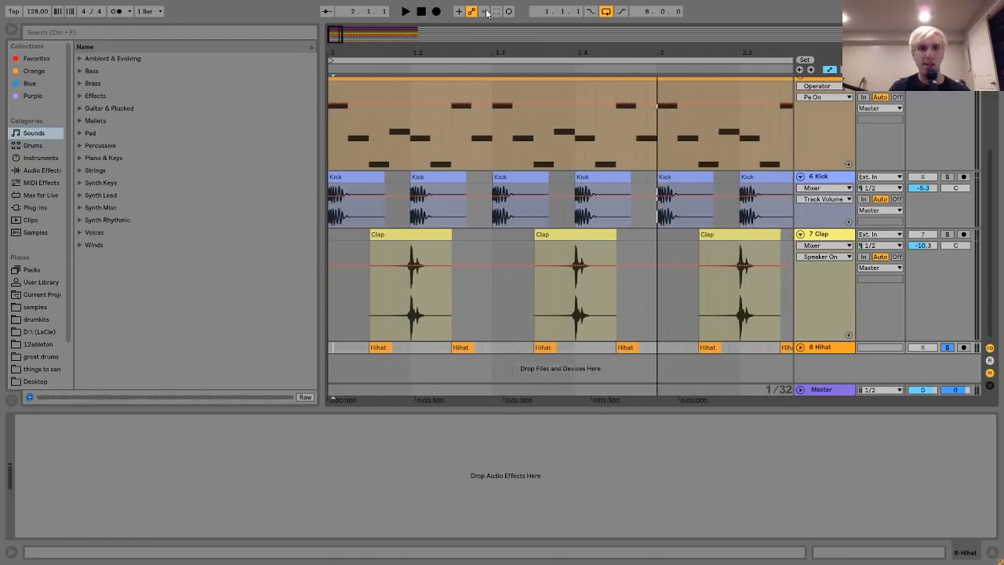
left_click(421, 13)
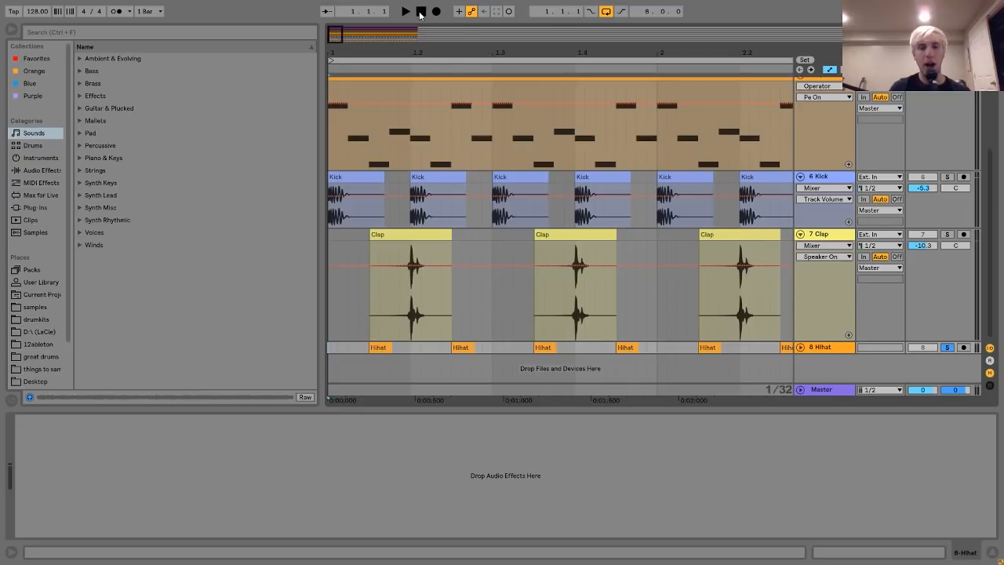
key("space")
left_click(421, 14)
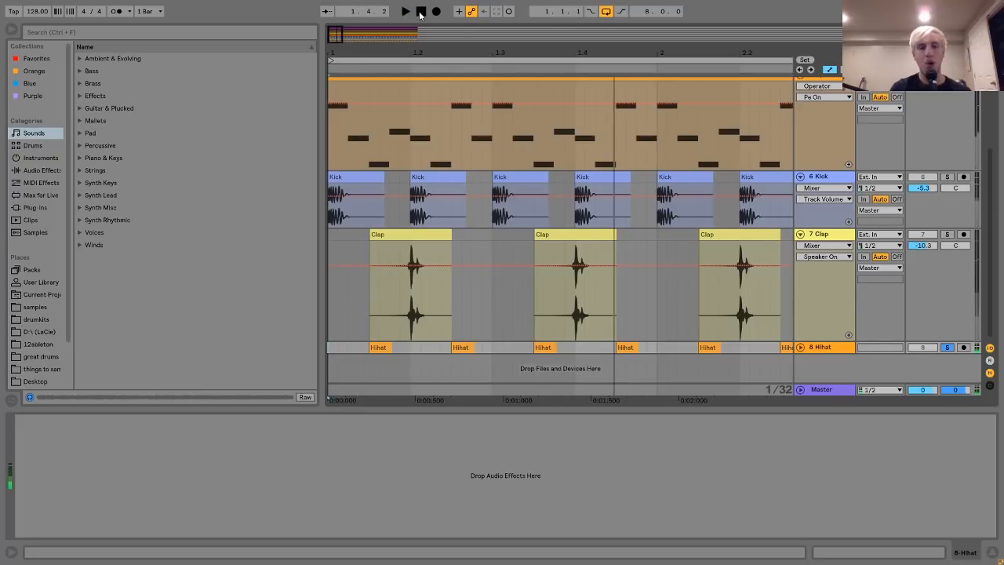
Step: Unfold track 8 Hihat to show its waveforms, and turn off its solo so all tracks are audible
left_click(800, 347)
left_click(812, 349)
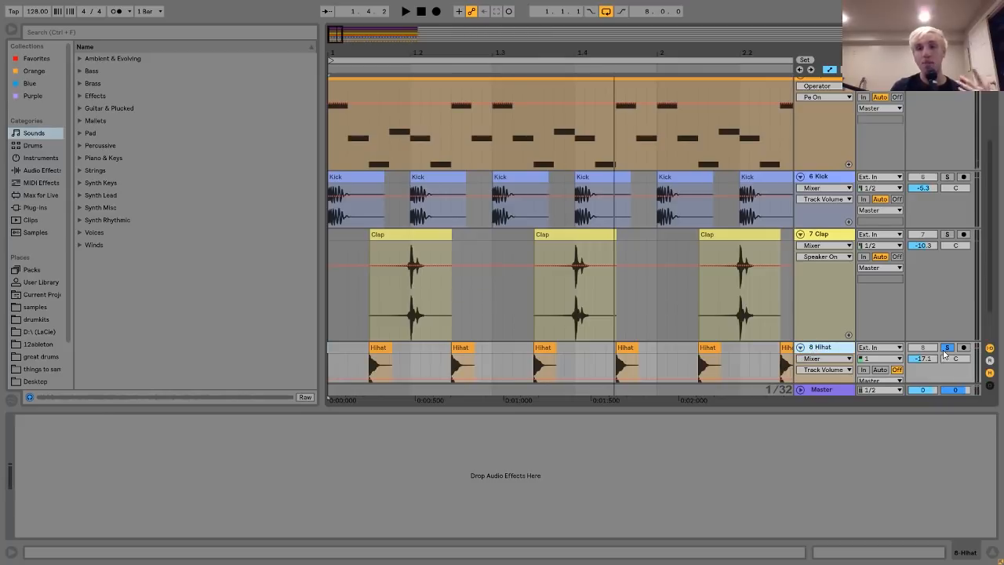
scroll(944, 348, "up", 5)
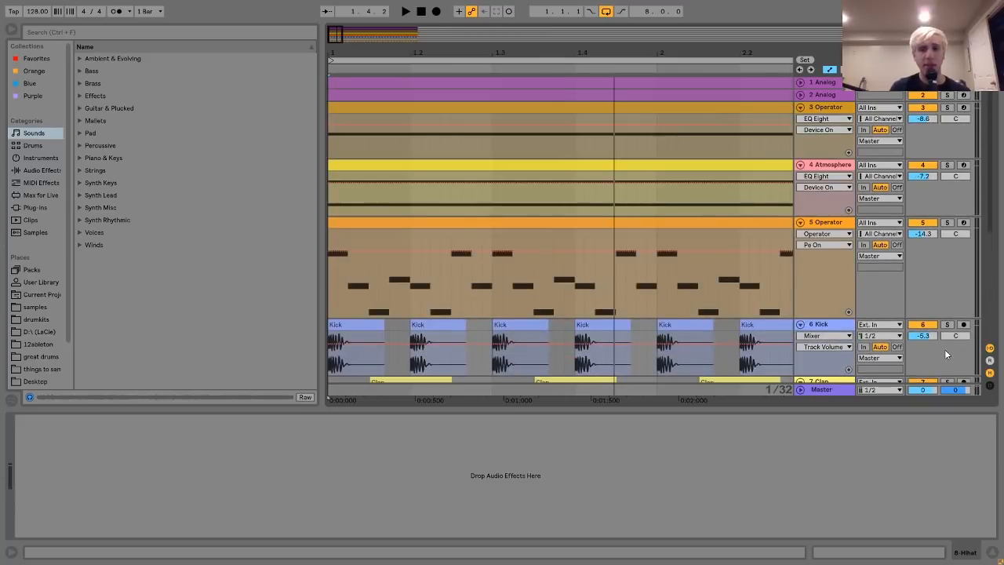
Step: Select all eight tracks and fold them so the whole eight-bar loop shows compactly
left_click(799, 223)
left_click(816, 225)
key("ctrl+a")
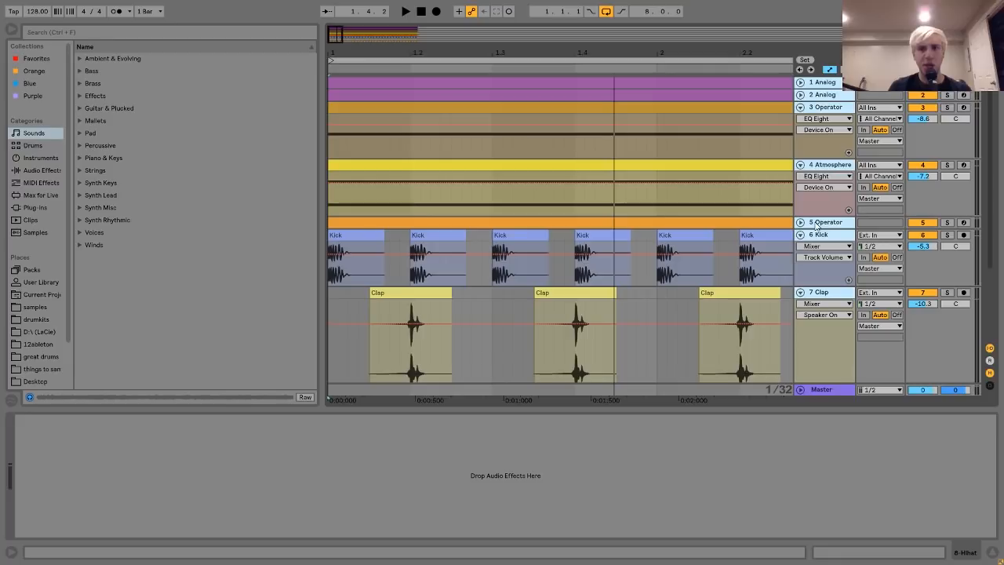
left_click(800, 165)
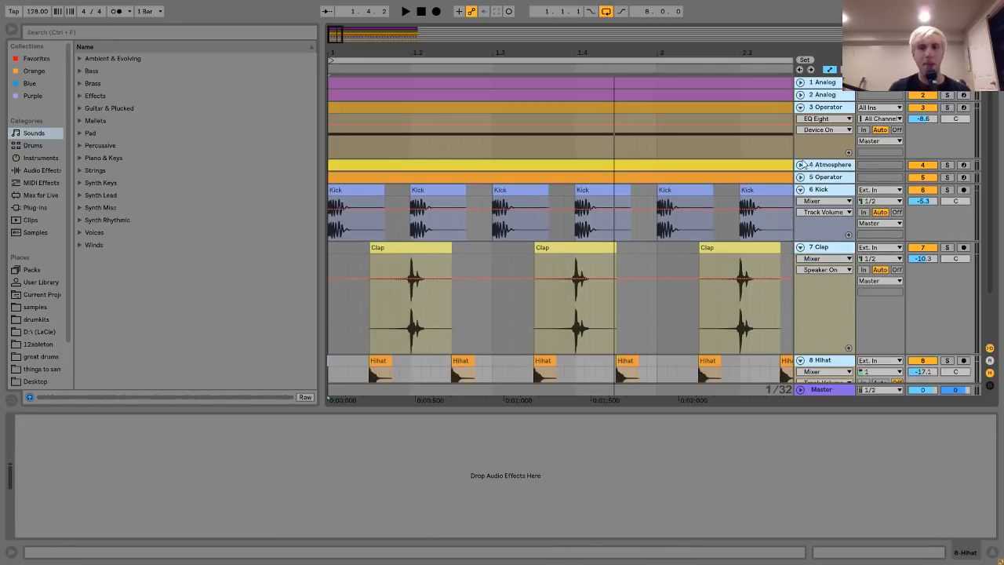
left_click(800, 108)
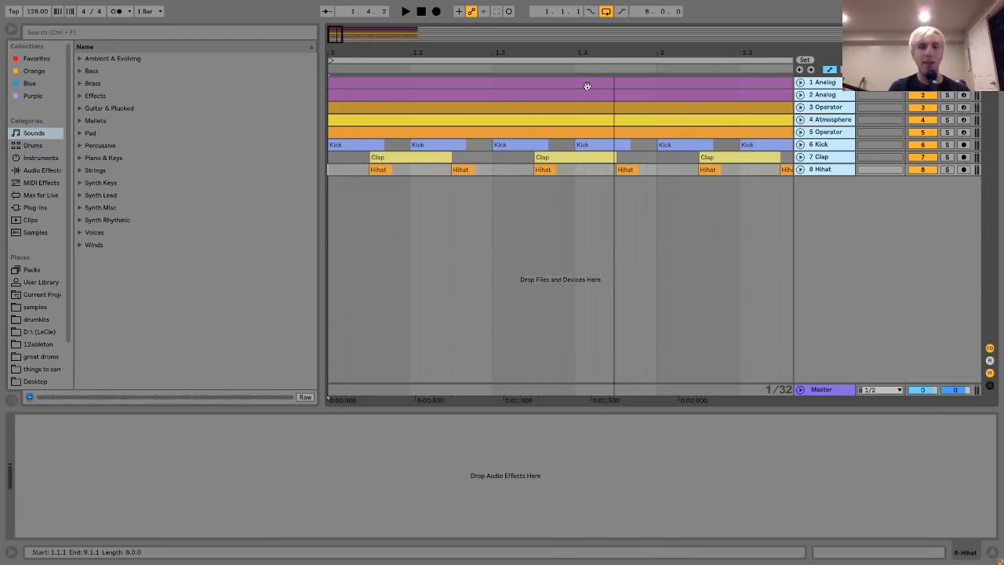
left_click_drag(564, 46, 341, 45)
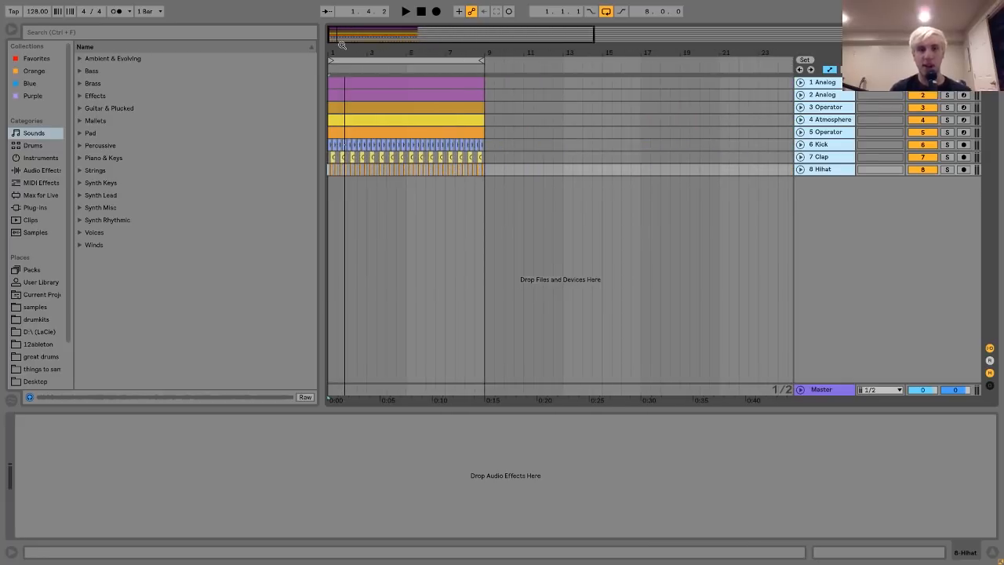